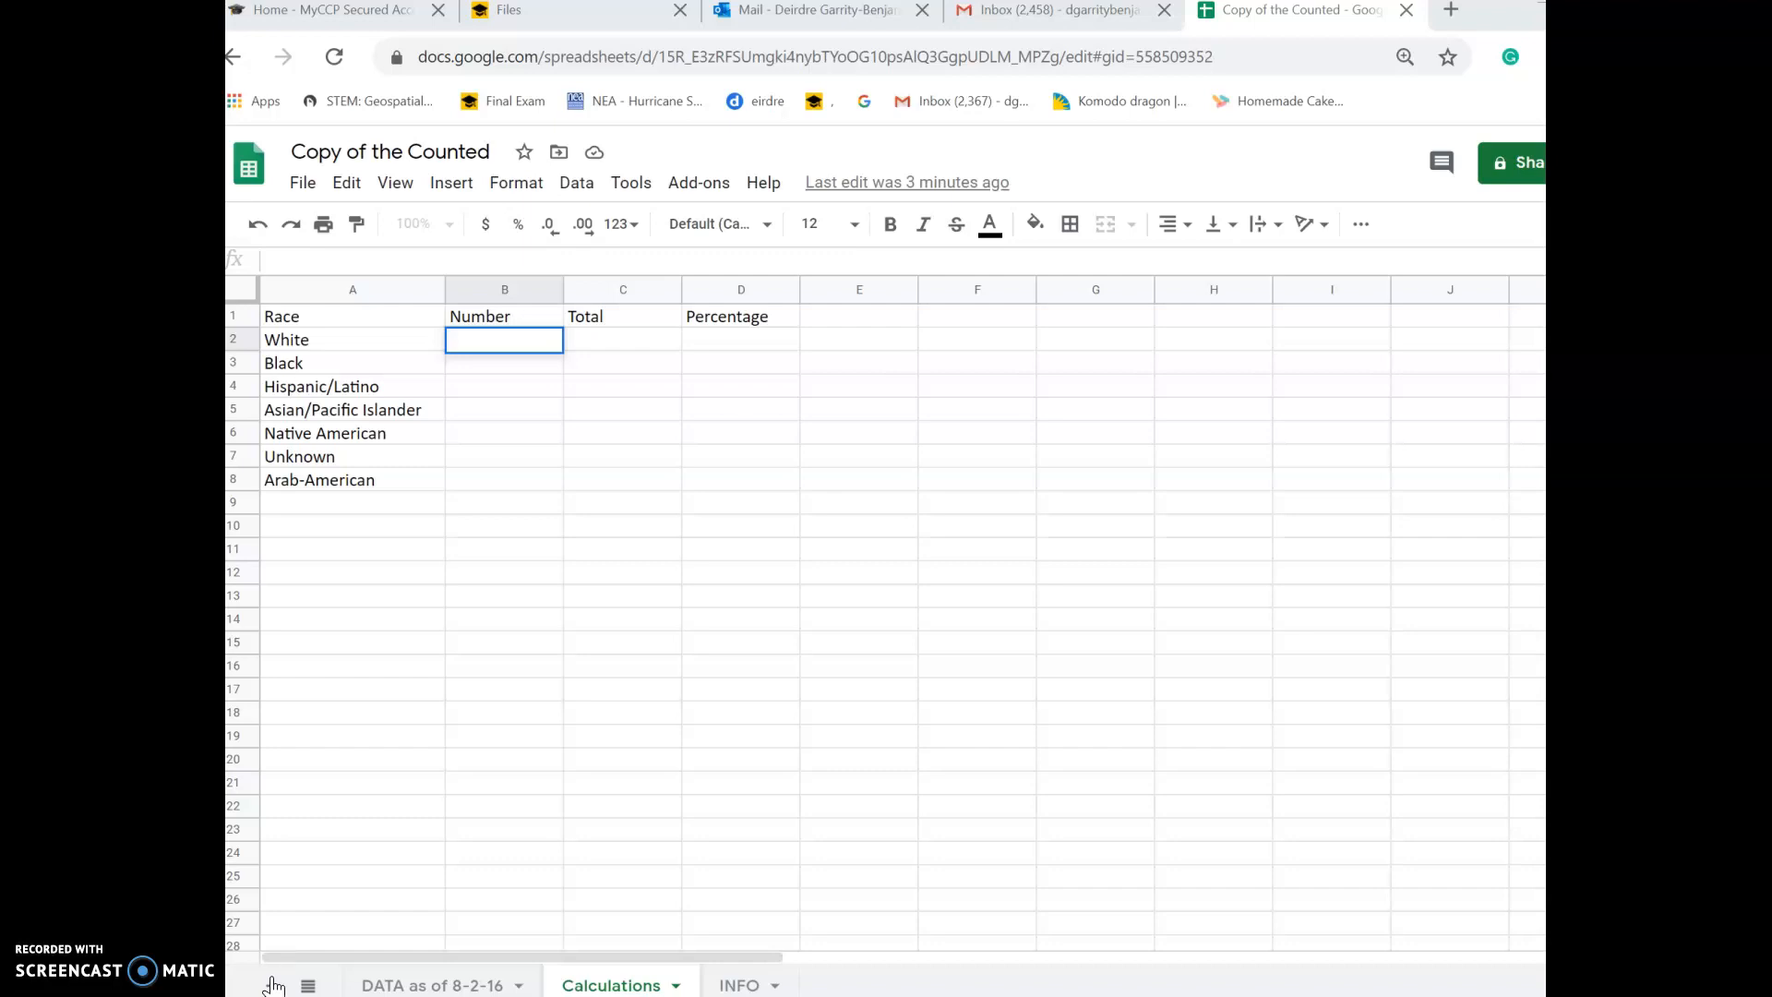
Look over the DATA as of 8-2-16 and INFO sheets and return to the Calculations sheet.
{"action": "left_click", "coordinate": [425, 985]}
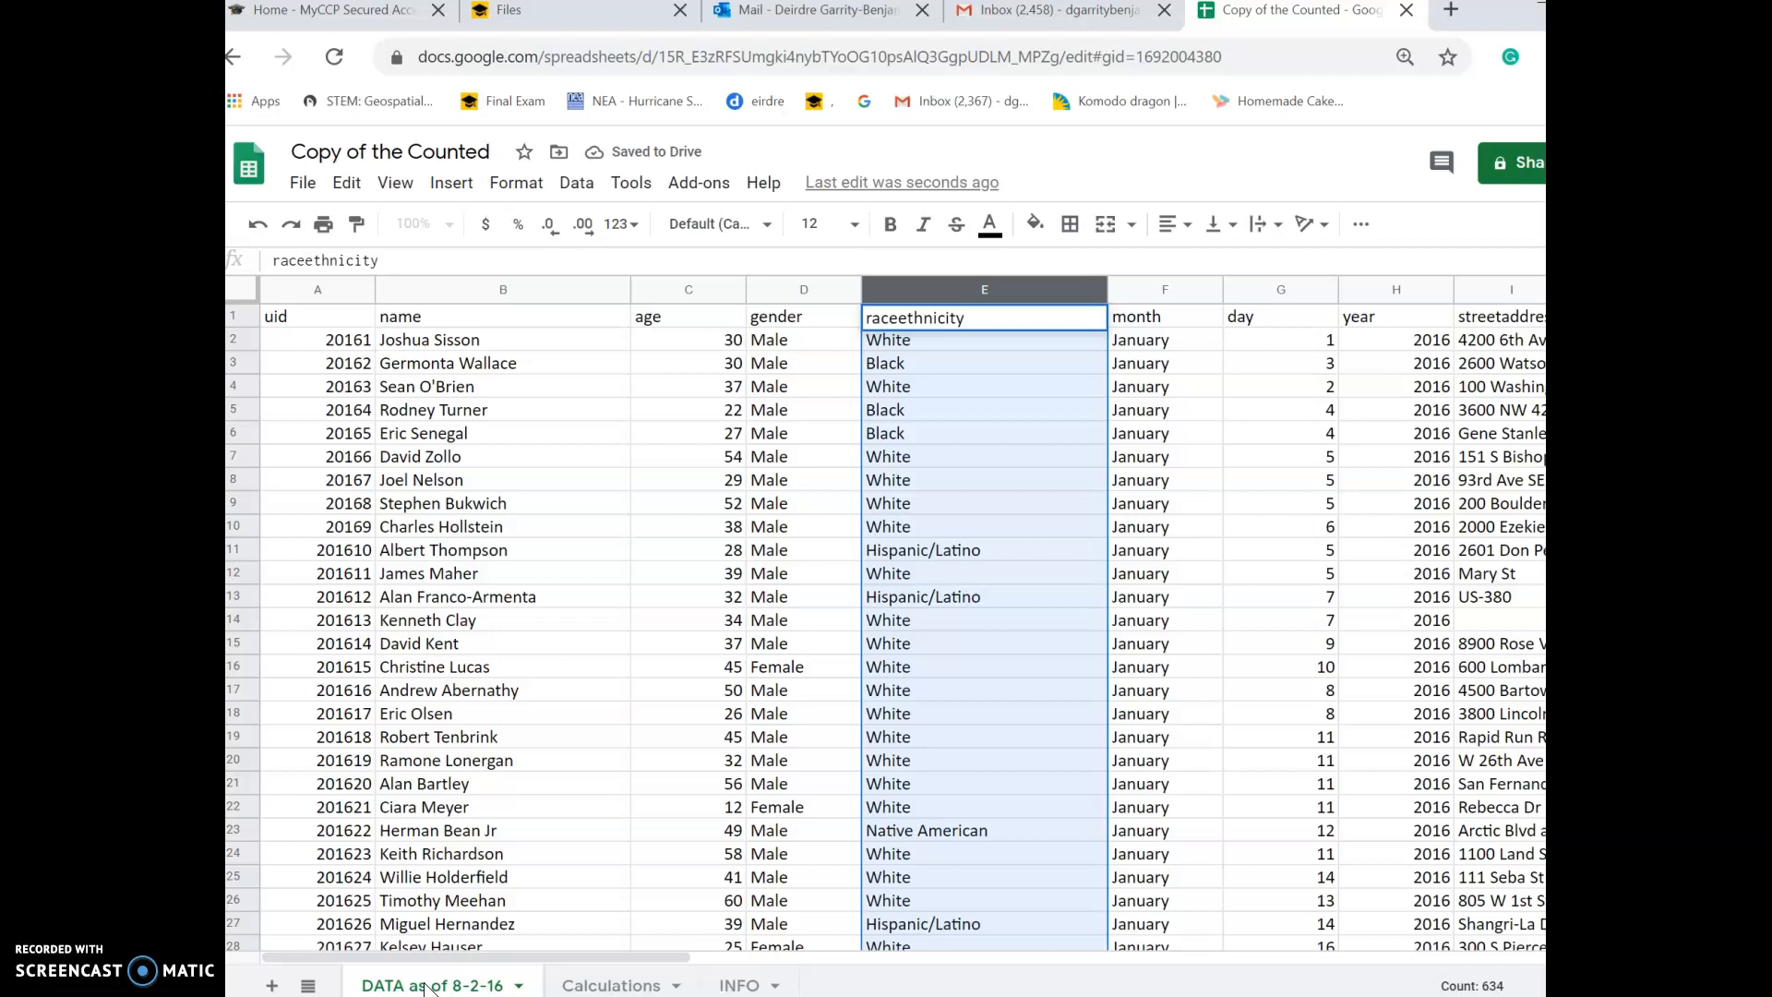
{"action": "left_click", "coordinate": [740, 985]}
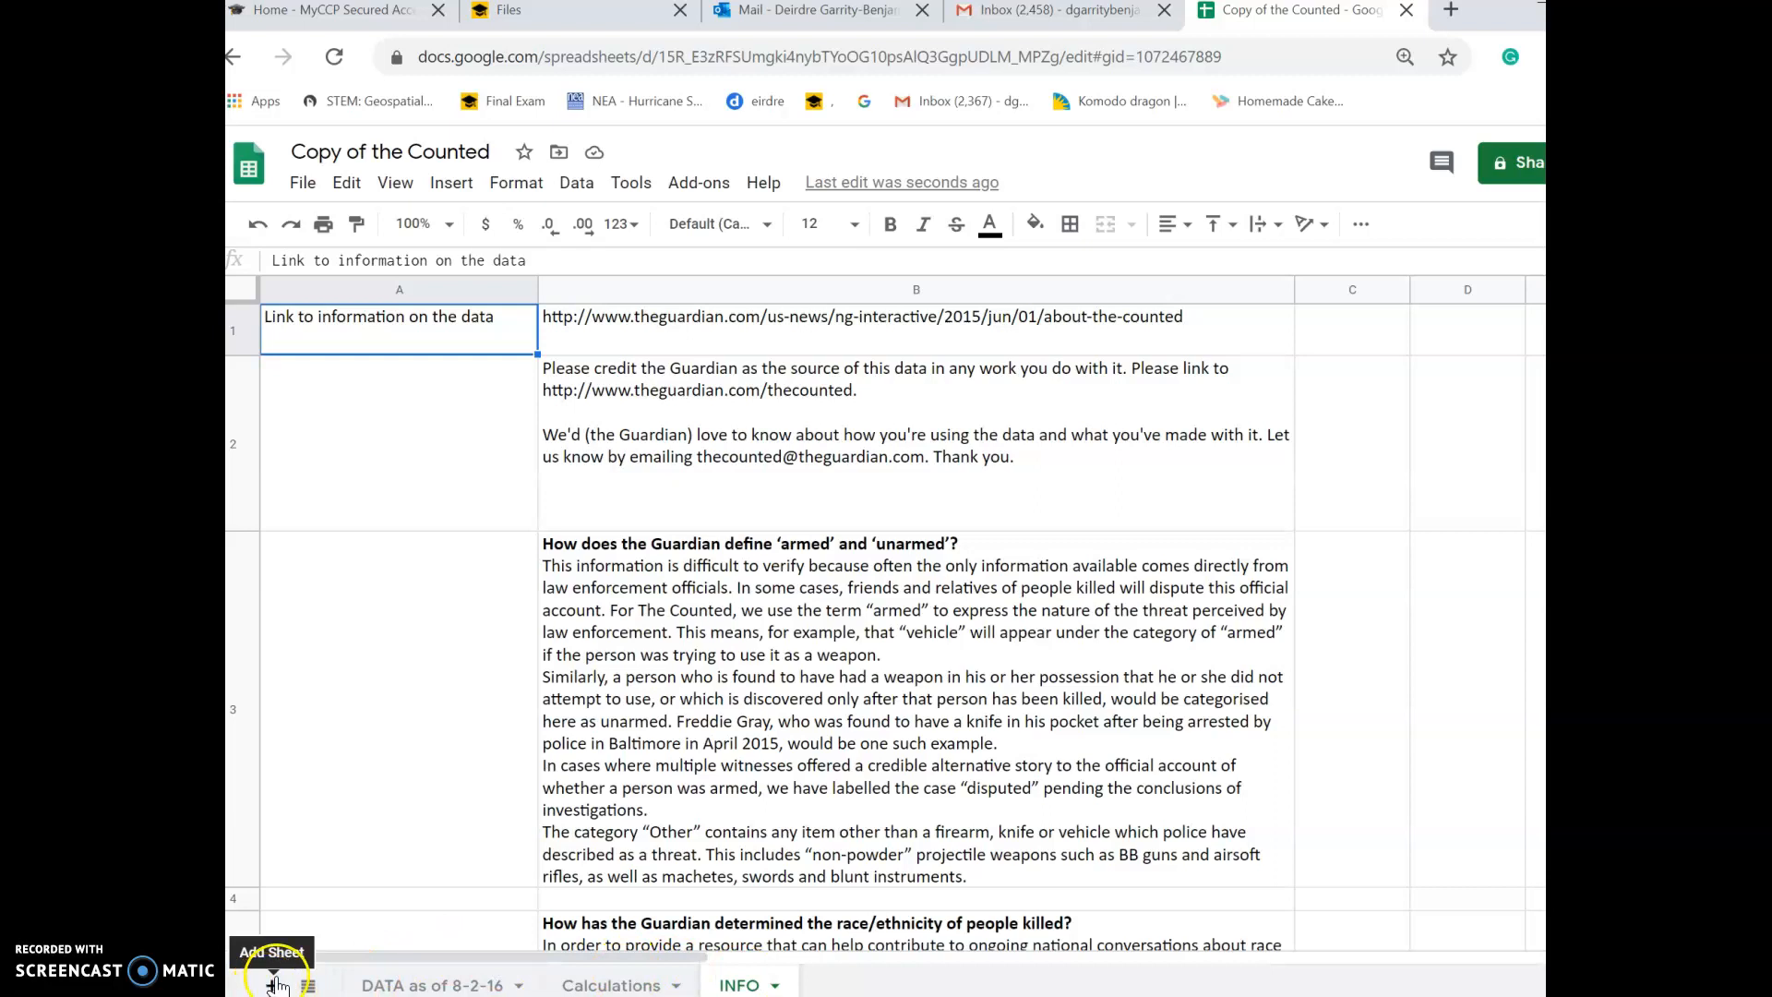
{"action": "left_click", "coordinate": [623, 986]}
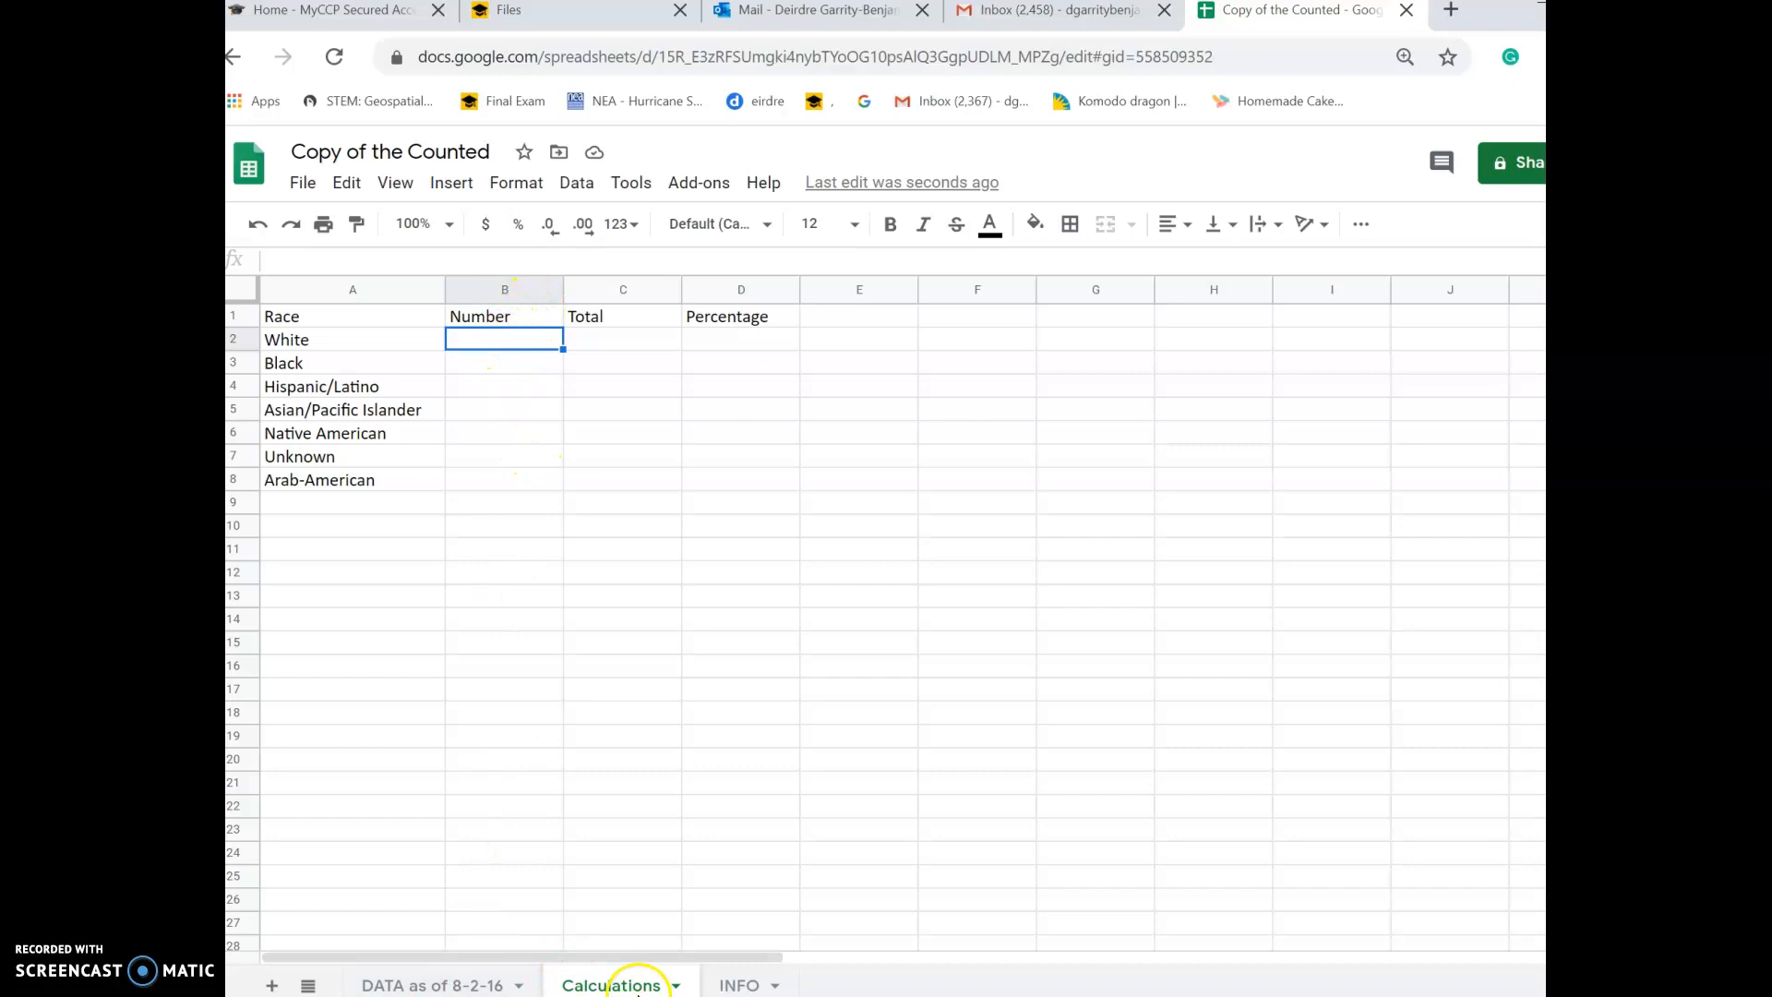
Insert a COUNTIF function in cell B2 of the Calculations sheet for the White row.
{"action": "left_click", "coordinate": [572, 409]}
{"action": "left_click", "coordinate": [519, 338]}
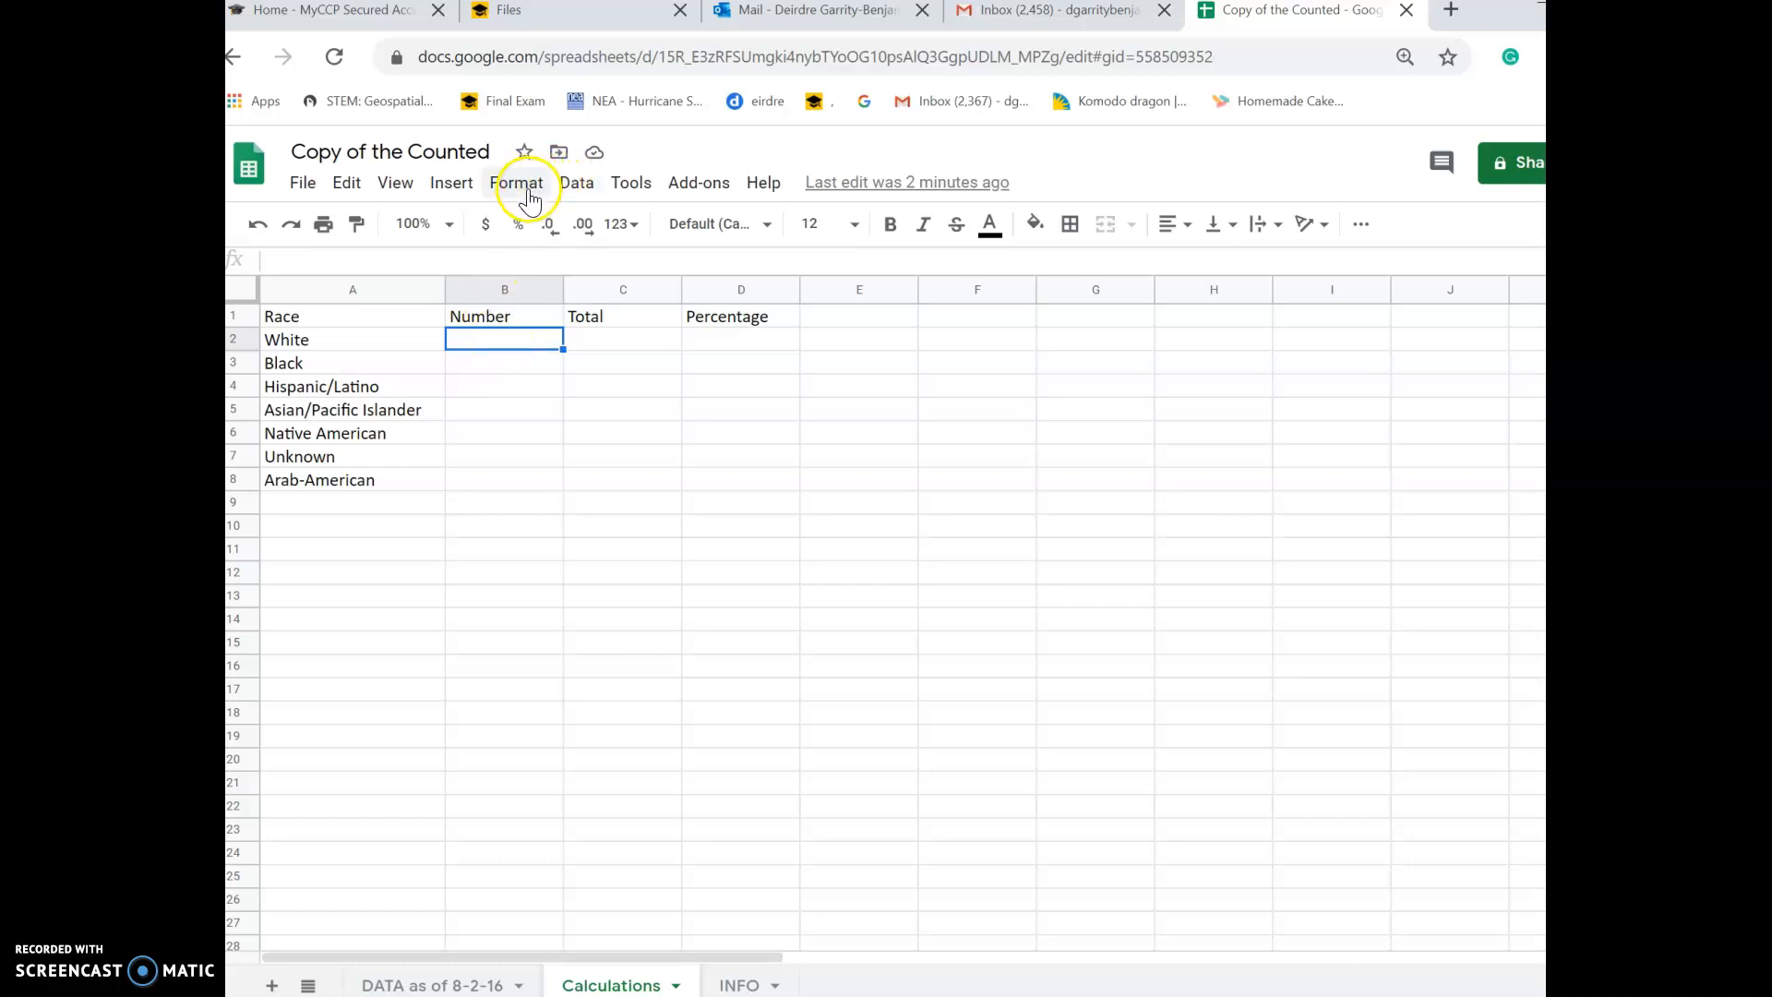
{"action": "left_click", "coordinate": [448, 192]}
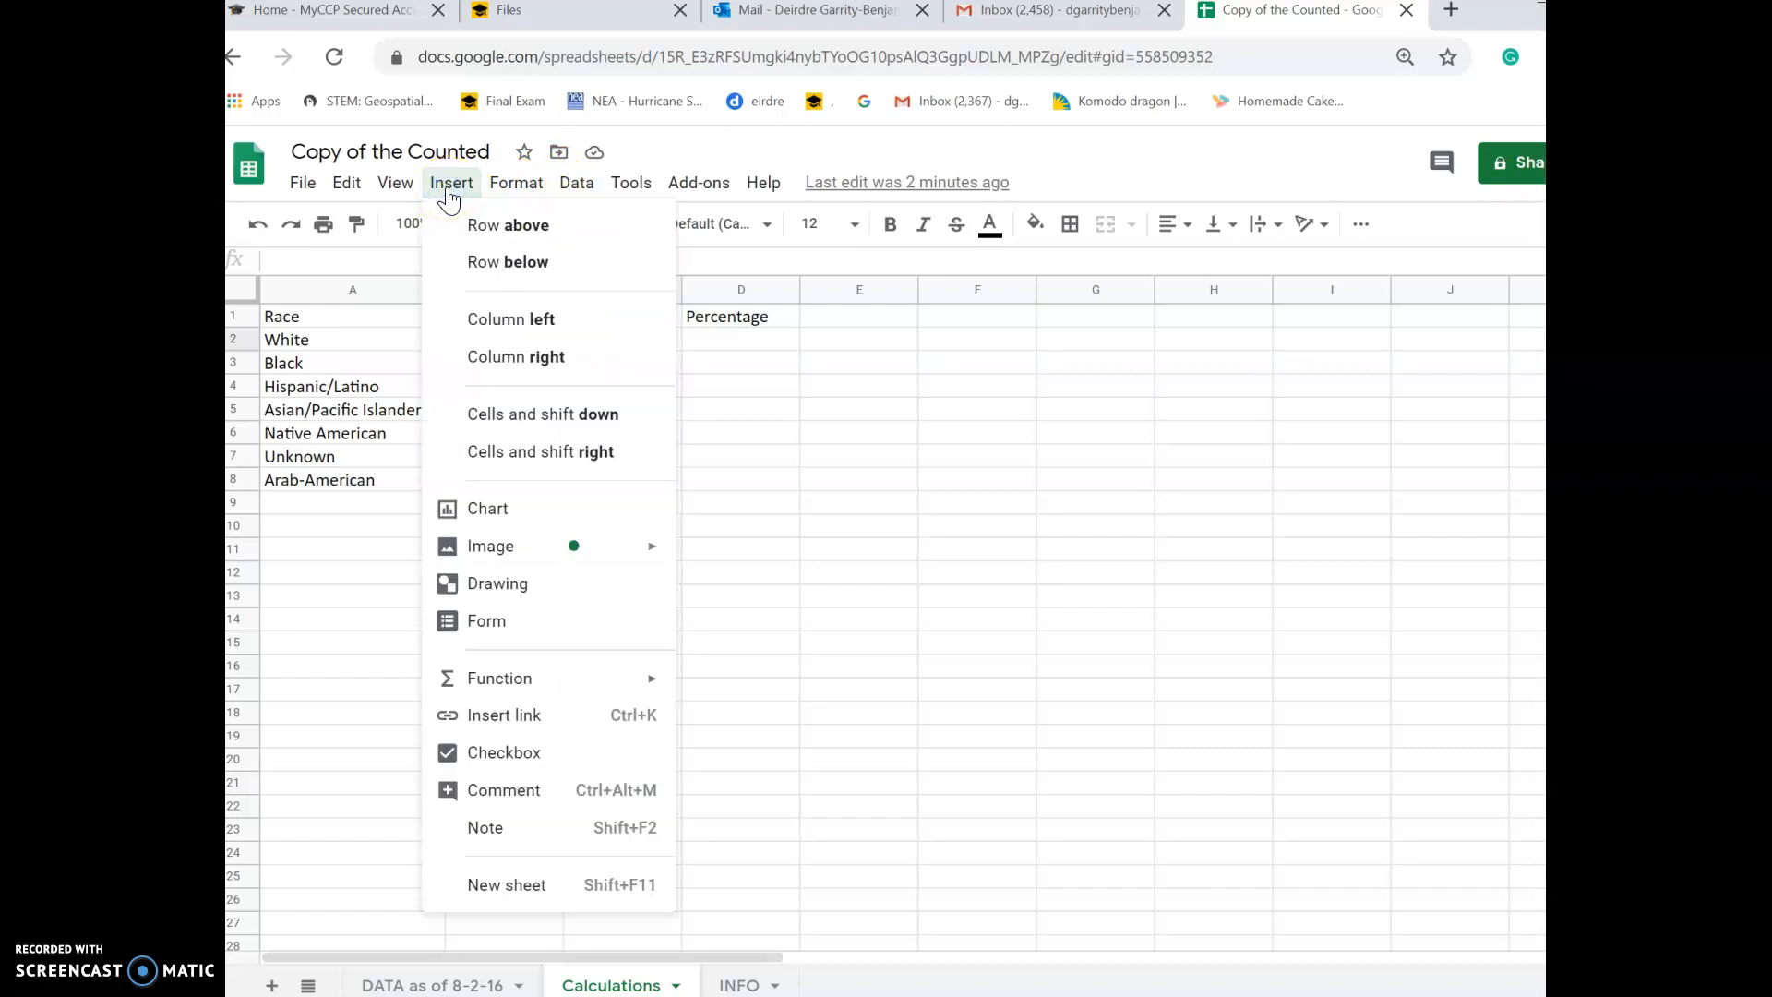
{"action": "mouse_move", "coordinate": [523, 687]}
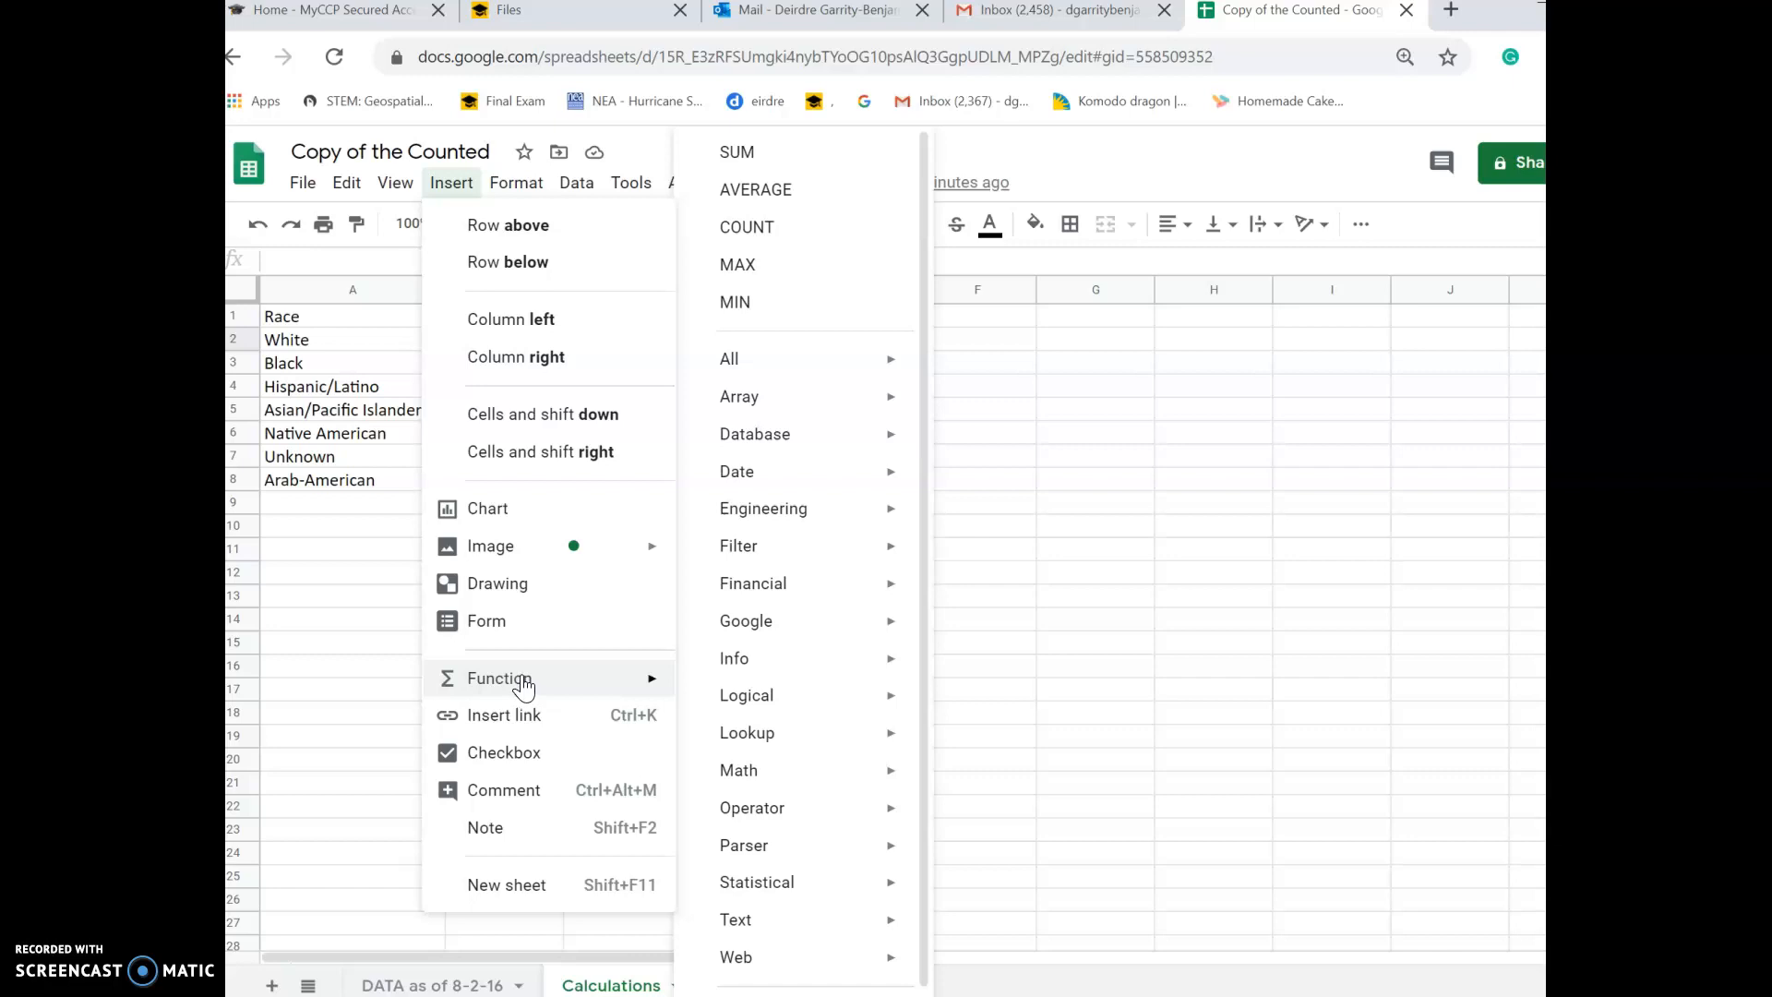
{"action": "mouse_move", "coordinate": [917, 374]}
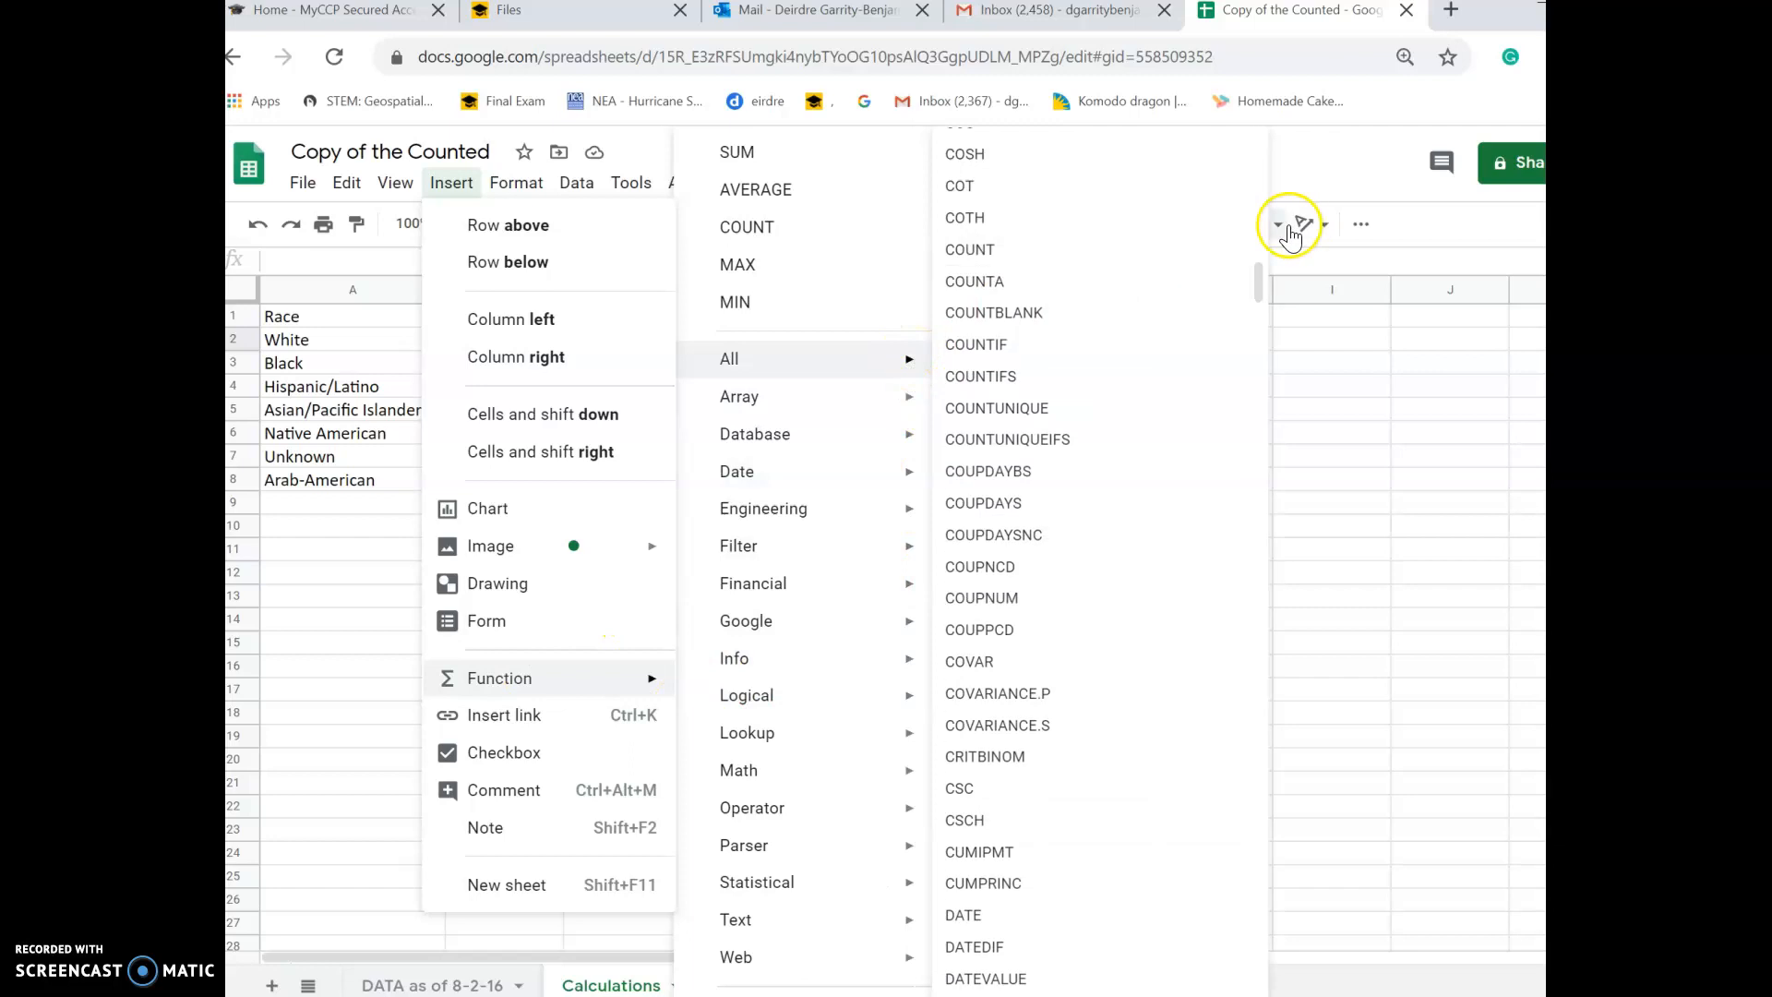
{"action": "mouse_move", "coordinate": [1256, 275]}
{"action": "left_mouse_down"}
{"action": "mouse_move", "coordinate": [1272, 185]}
{"action": "mouse_move", "coordinate": [1270, 286]}
{"action": "left_mouse_up"}
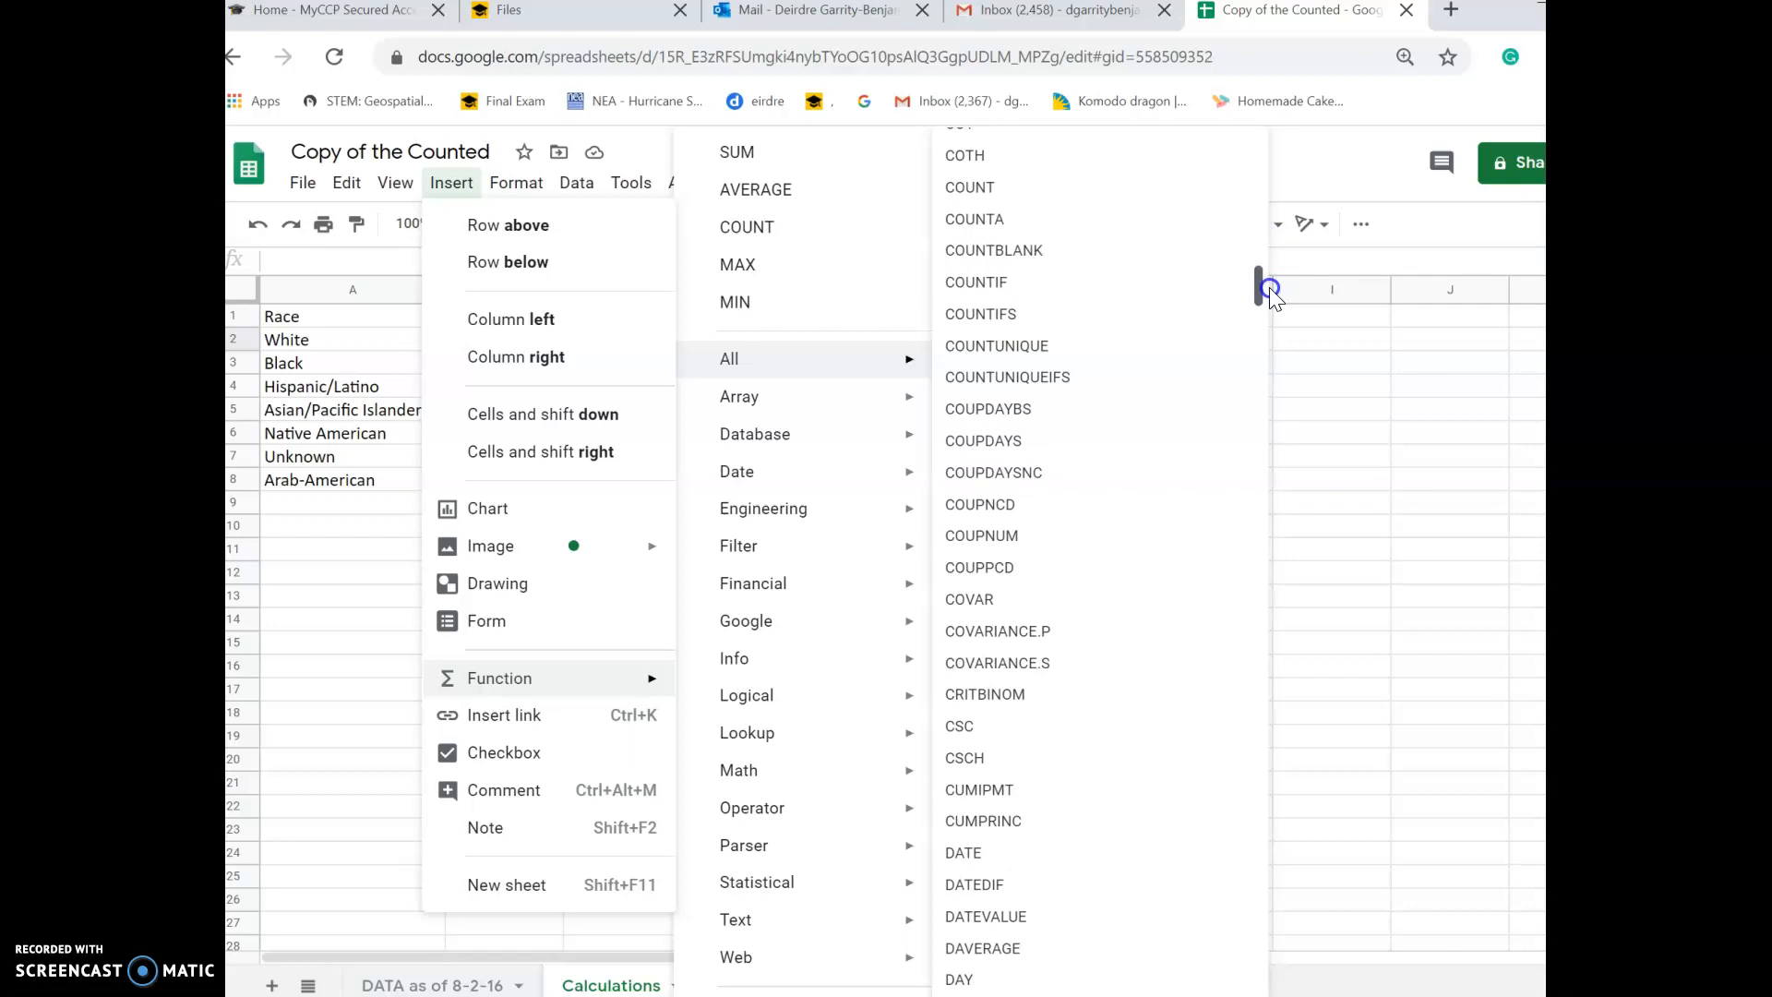
{"action": "left_click", "coordinate": [1036, 304]}
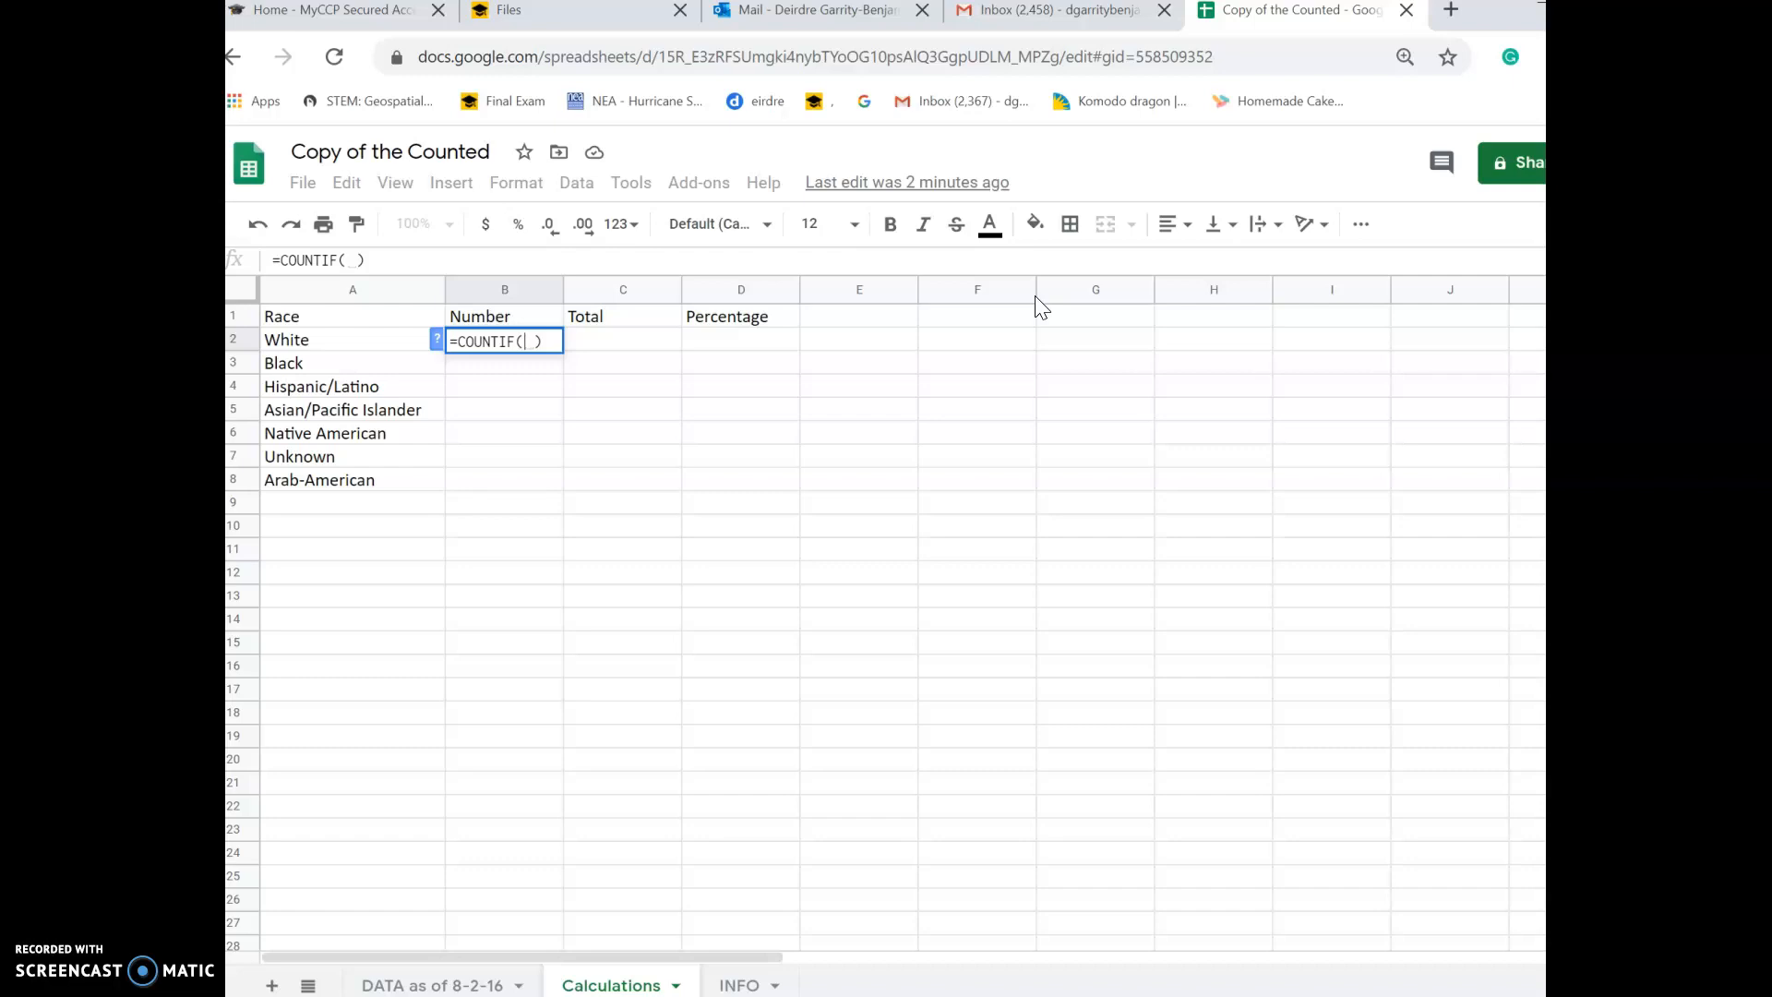
Complete B2's COUNTIF with column E (raceethnicity) of the DATA as of 8-2-16 sheet as range and White, unquoted, as criterion.
{"action": "left_click", "coordinate": [410, 986]}
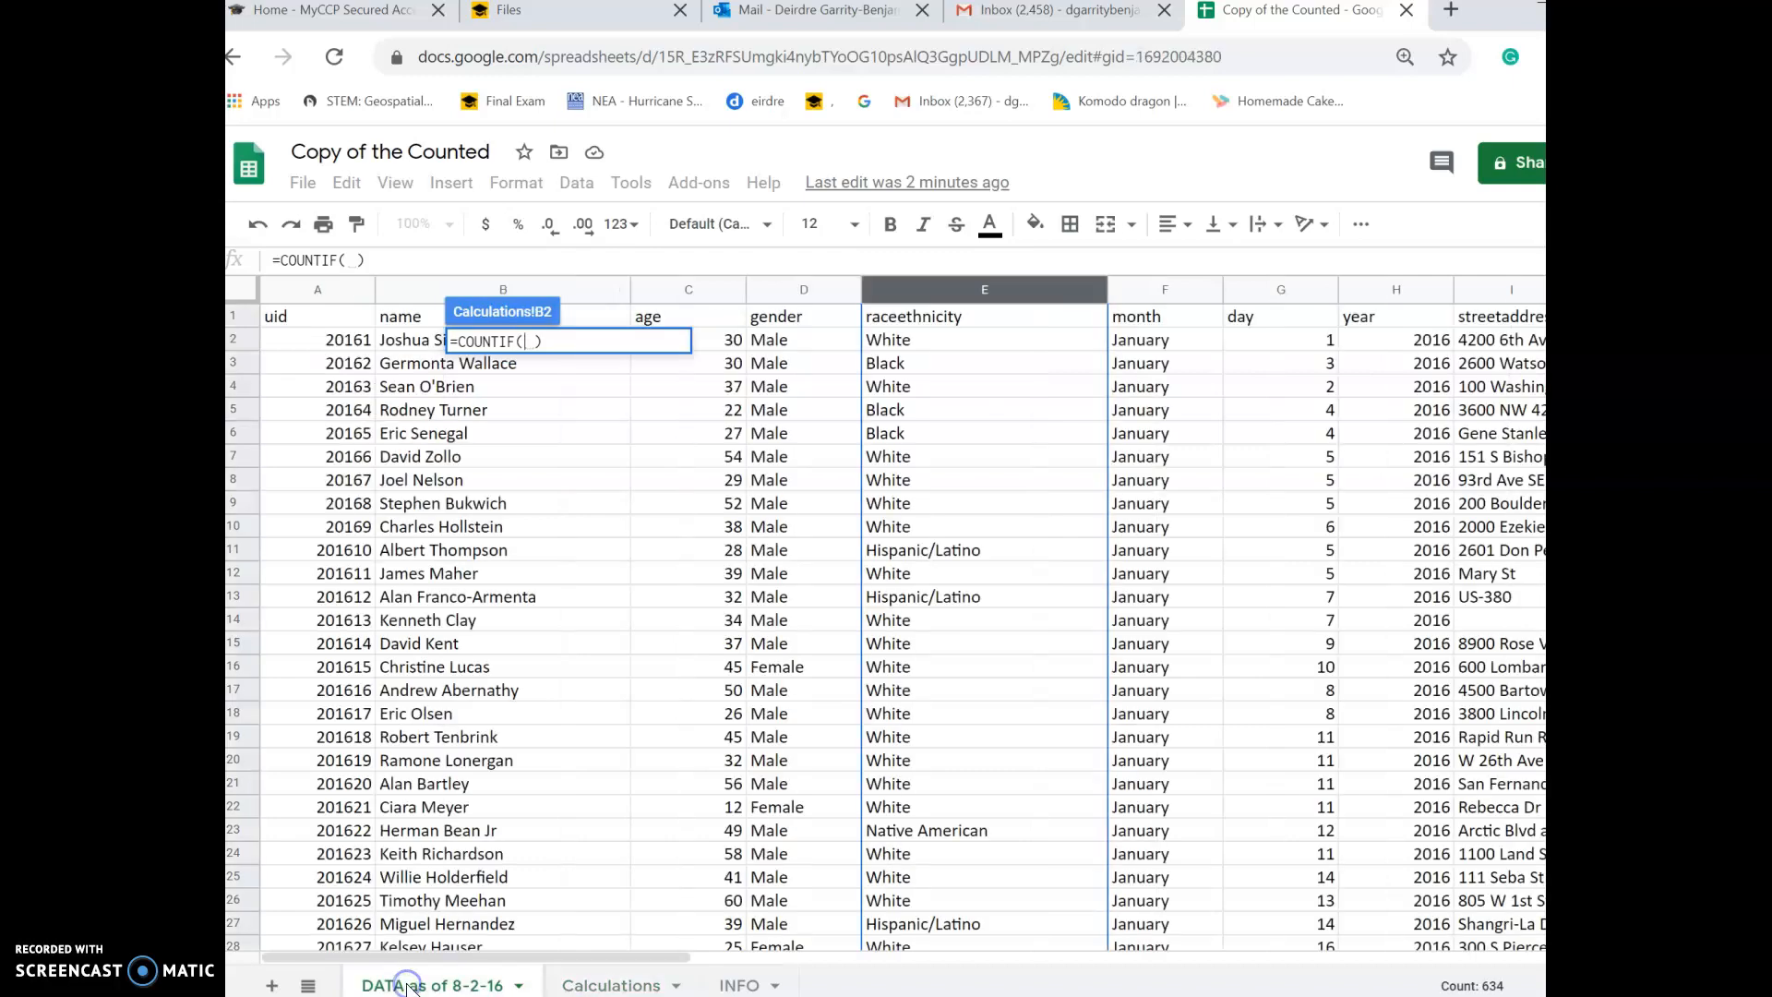
{"action": "left_click", "coordinate": [1039, 296]}
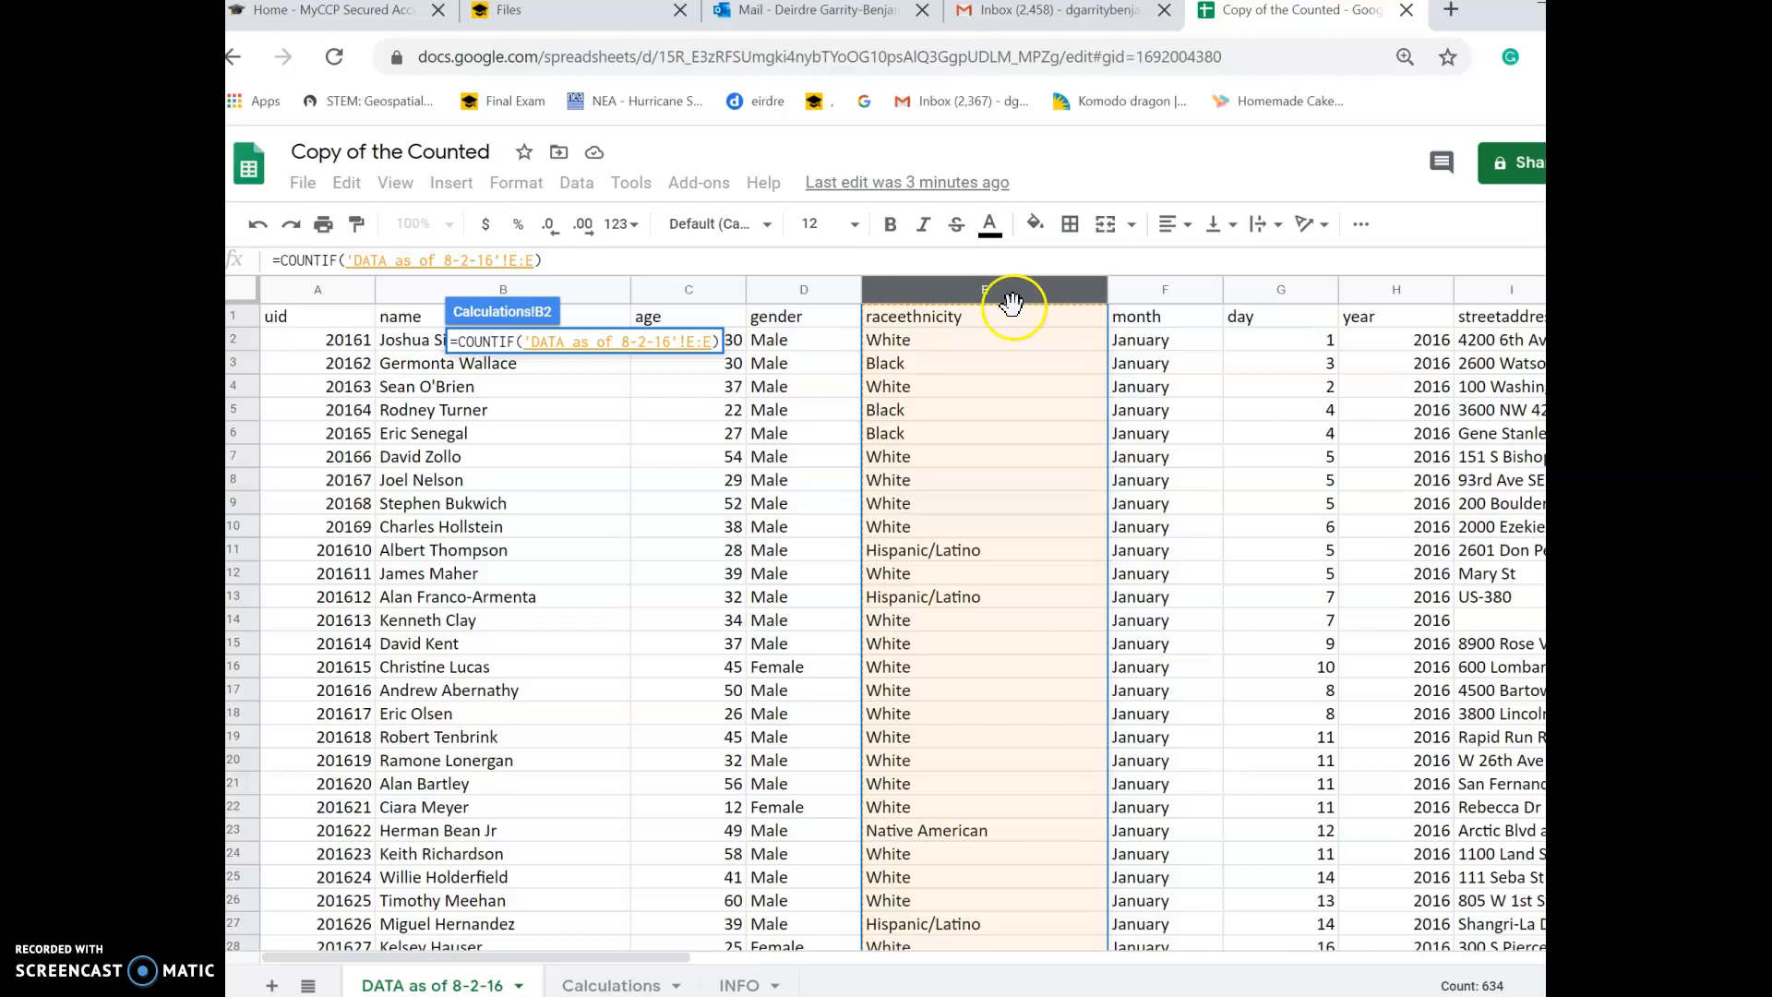
{"action": "left_click", "coordinate": [725, 365]}
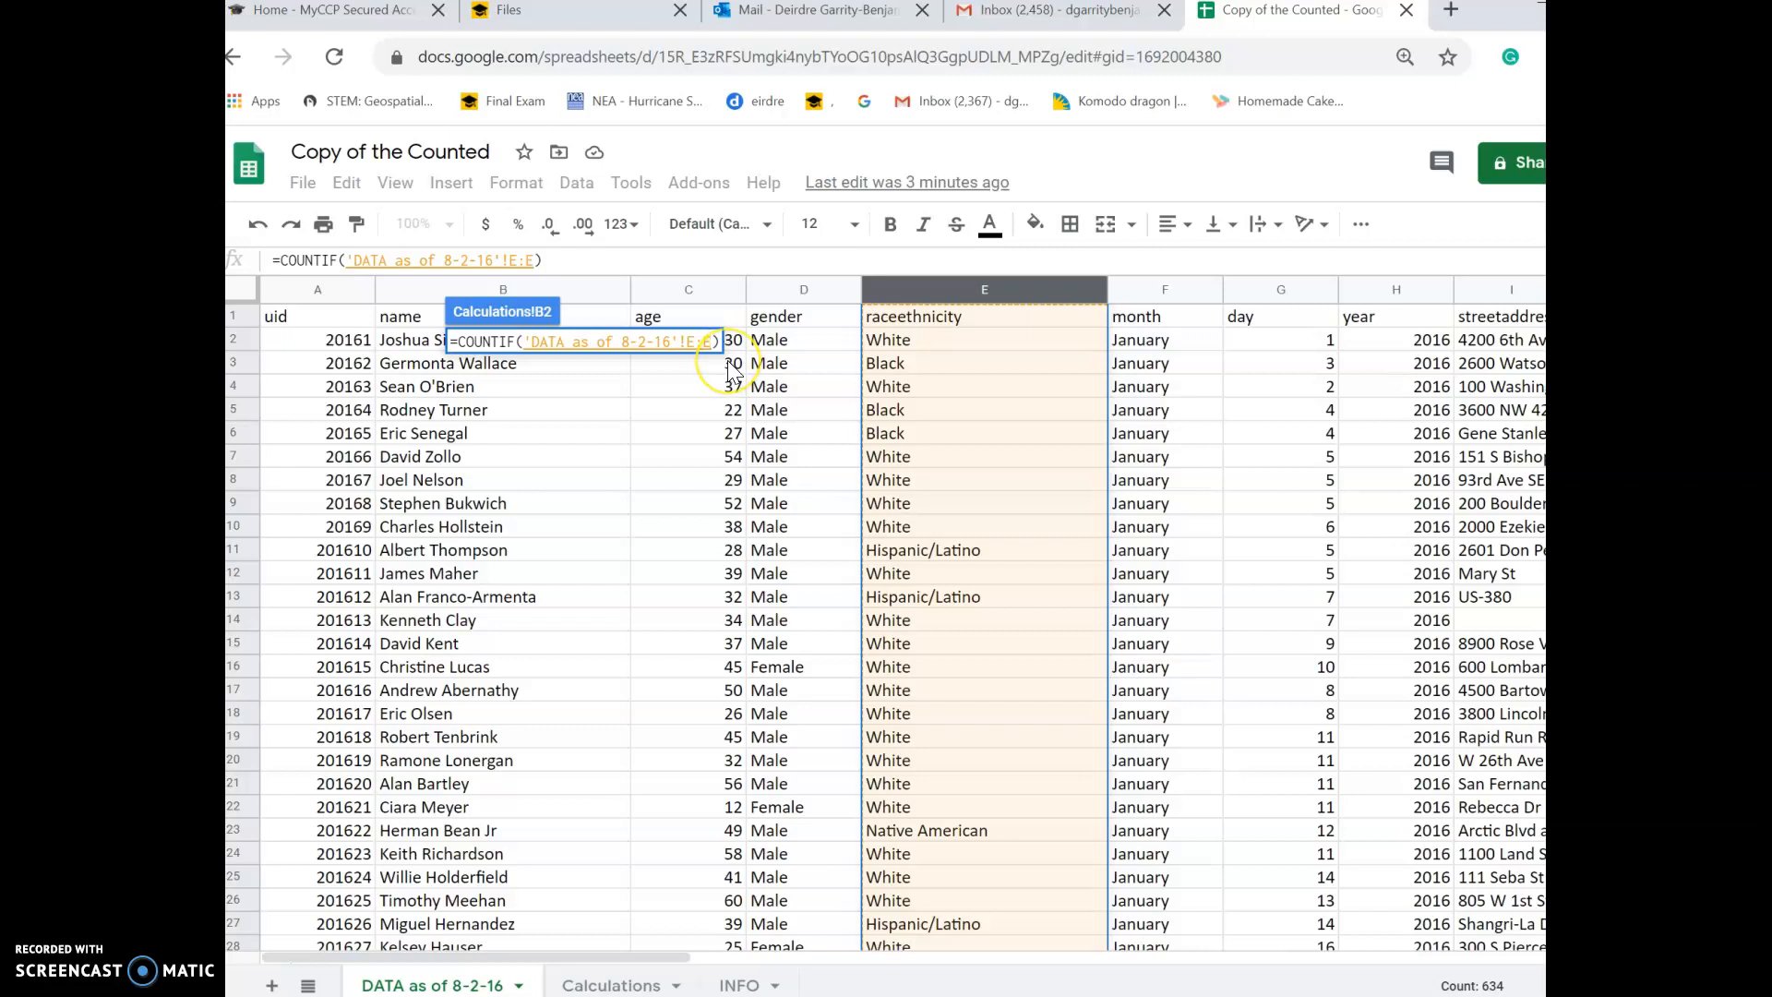
{"action": "type", "text": ","}
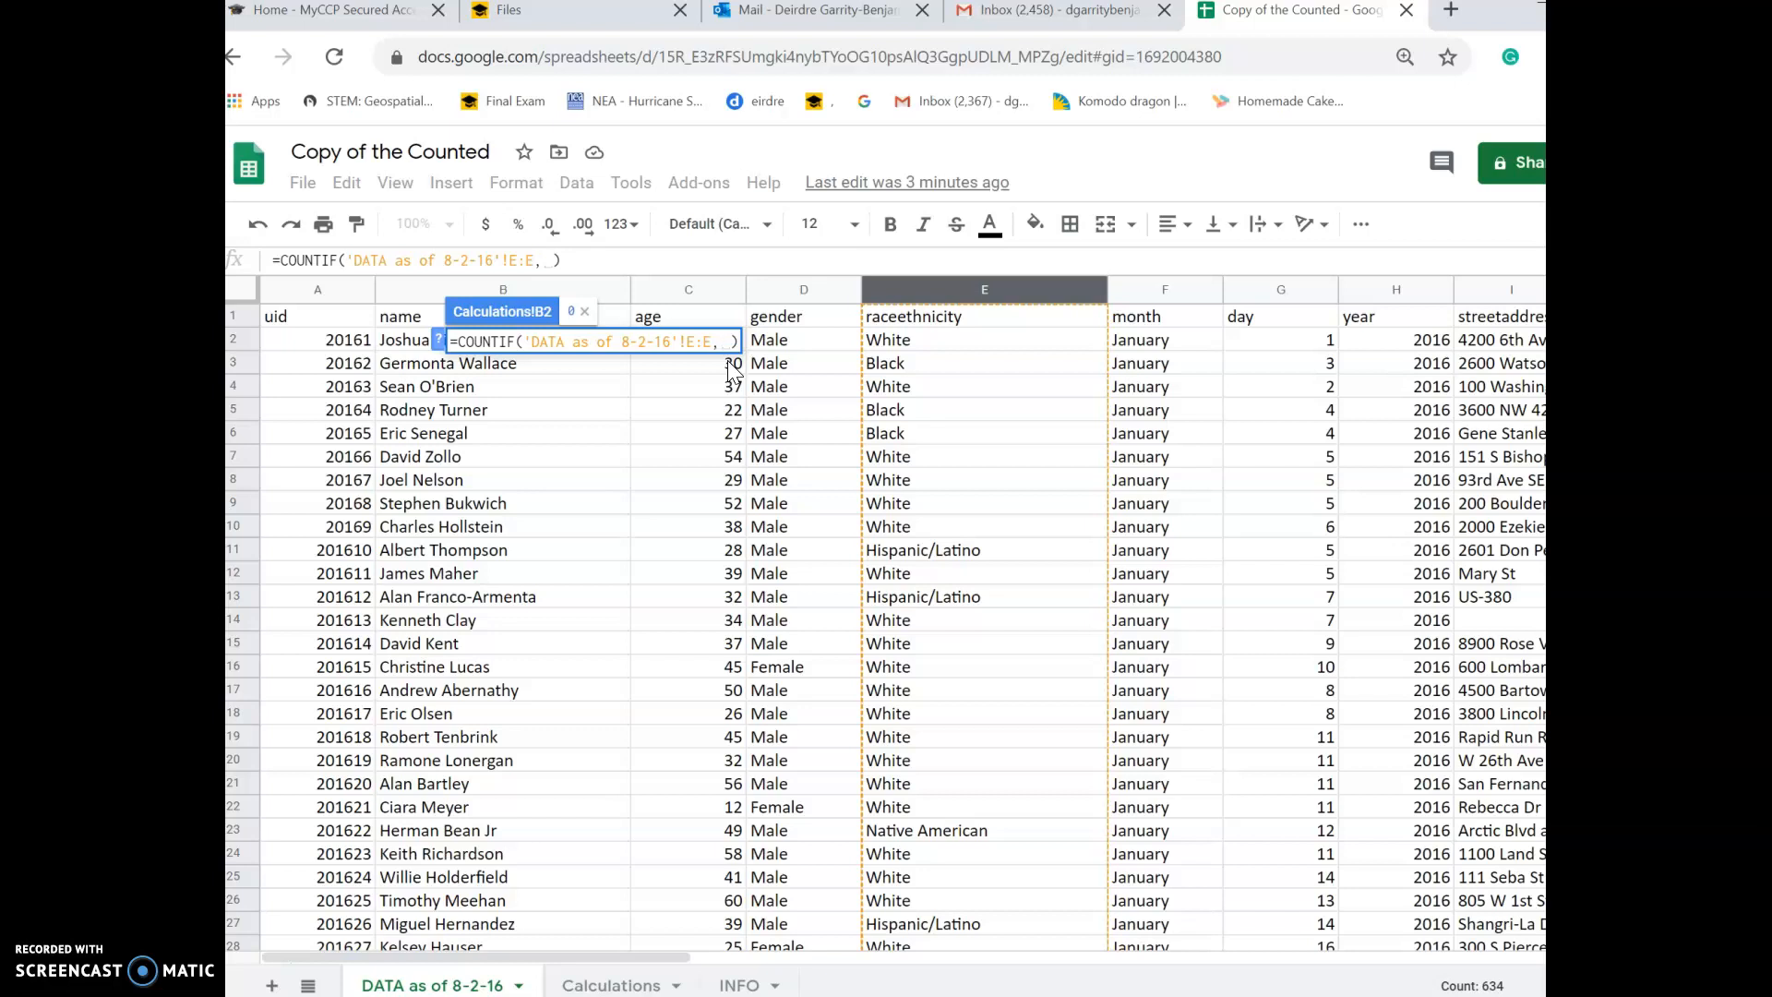
{"action": "type", "text": "W"}
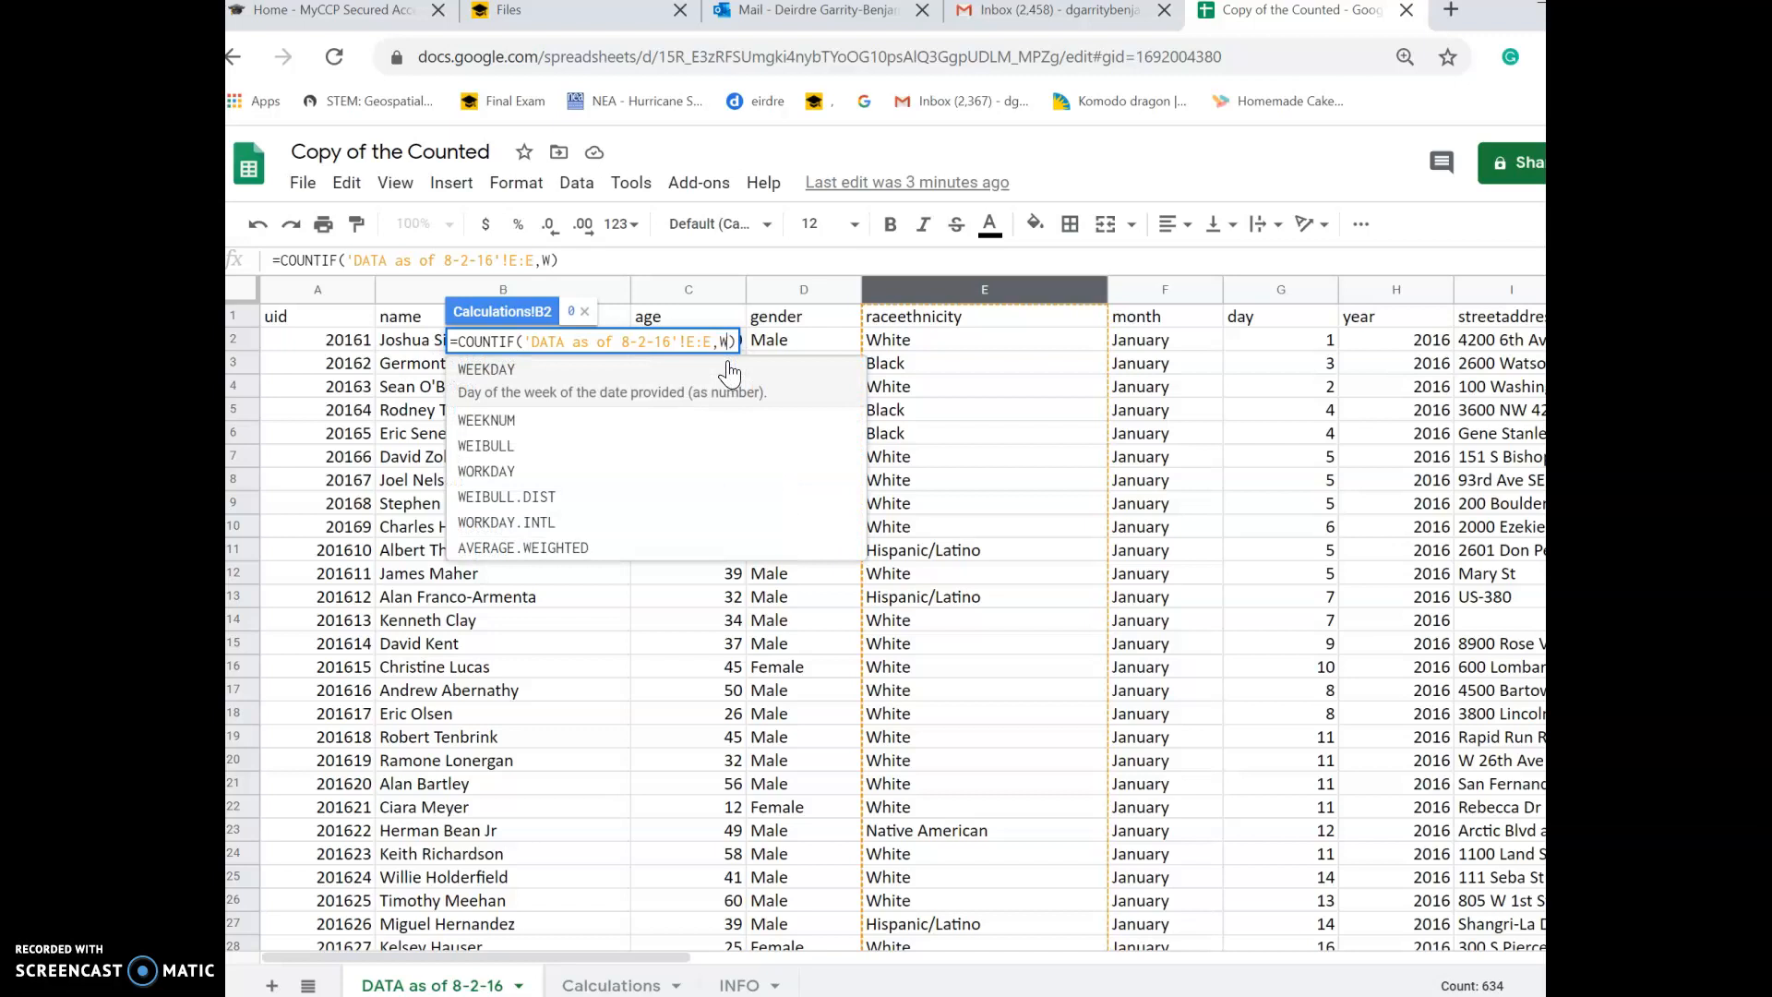
{"action": "type", "text": "hite"}
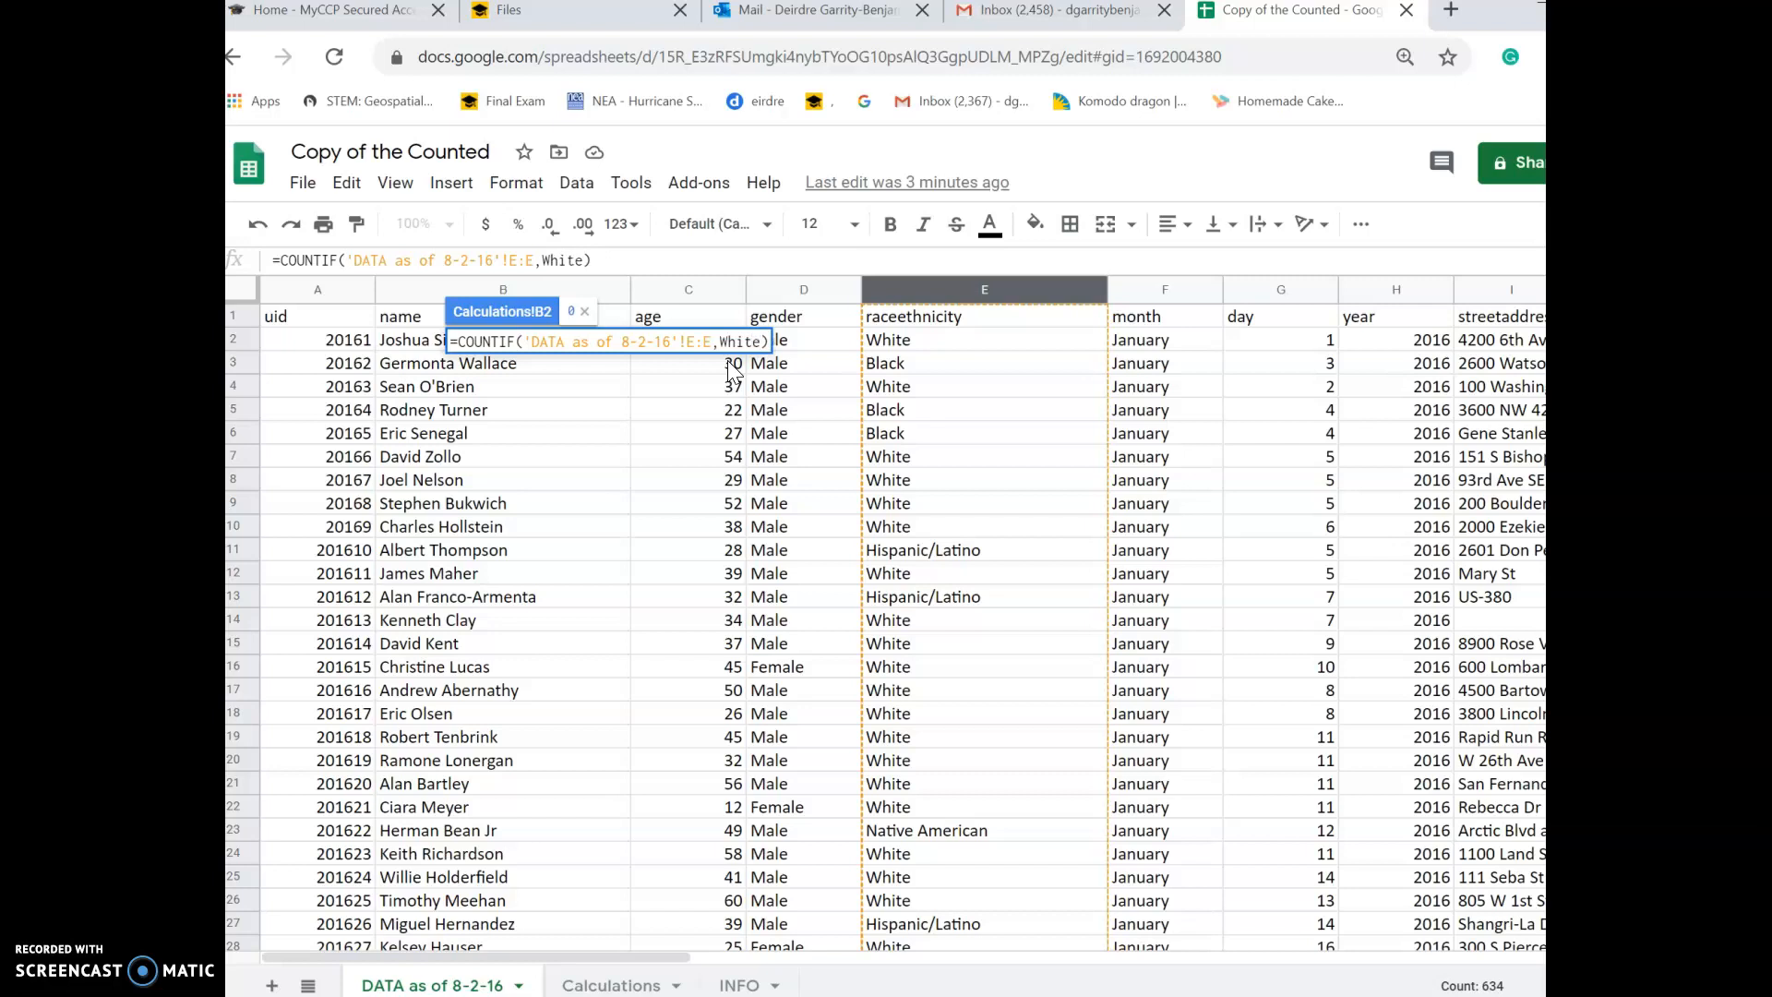
{"action": "key", "text": "Return"}
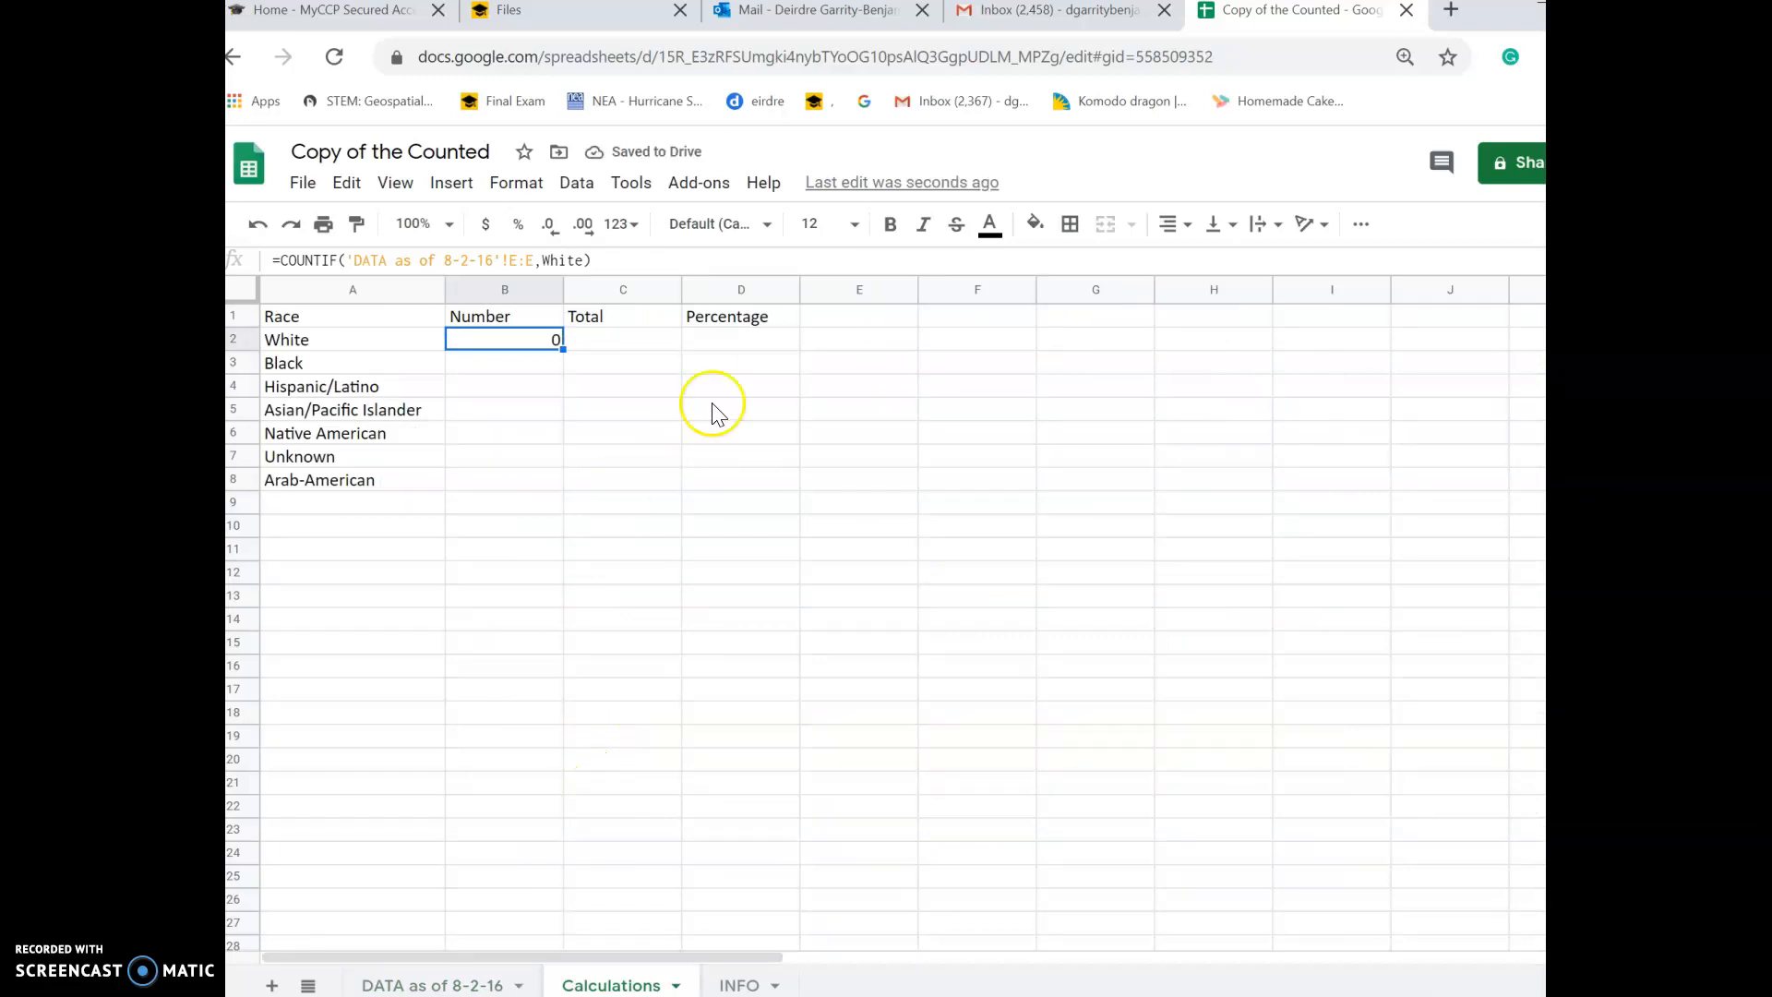
Enclose the criterion White in double quotation marks in B2's COUNTIF formula and commit it.
{"action": "left_click", "coordinate": [543, 262]}
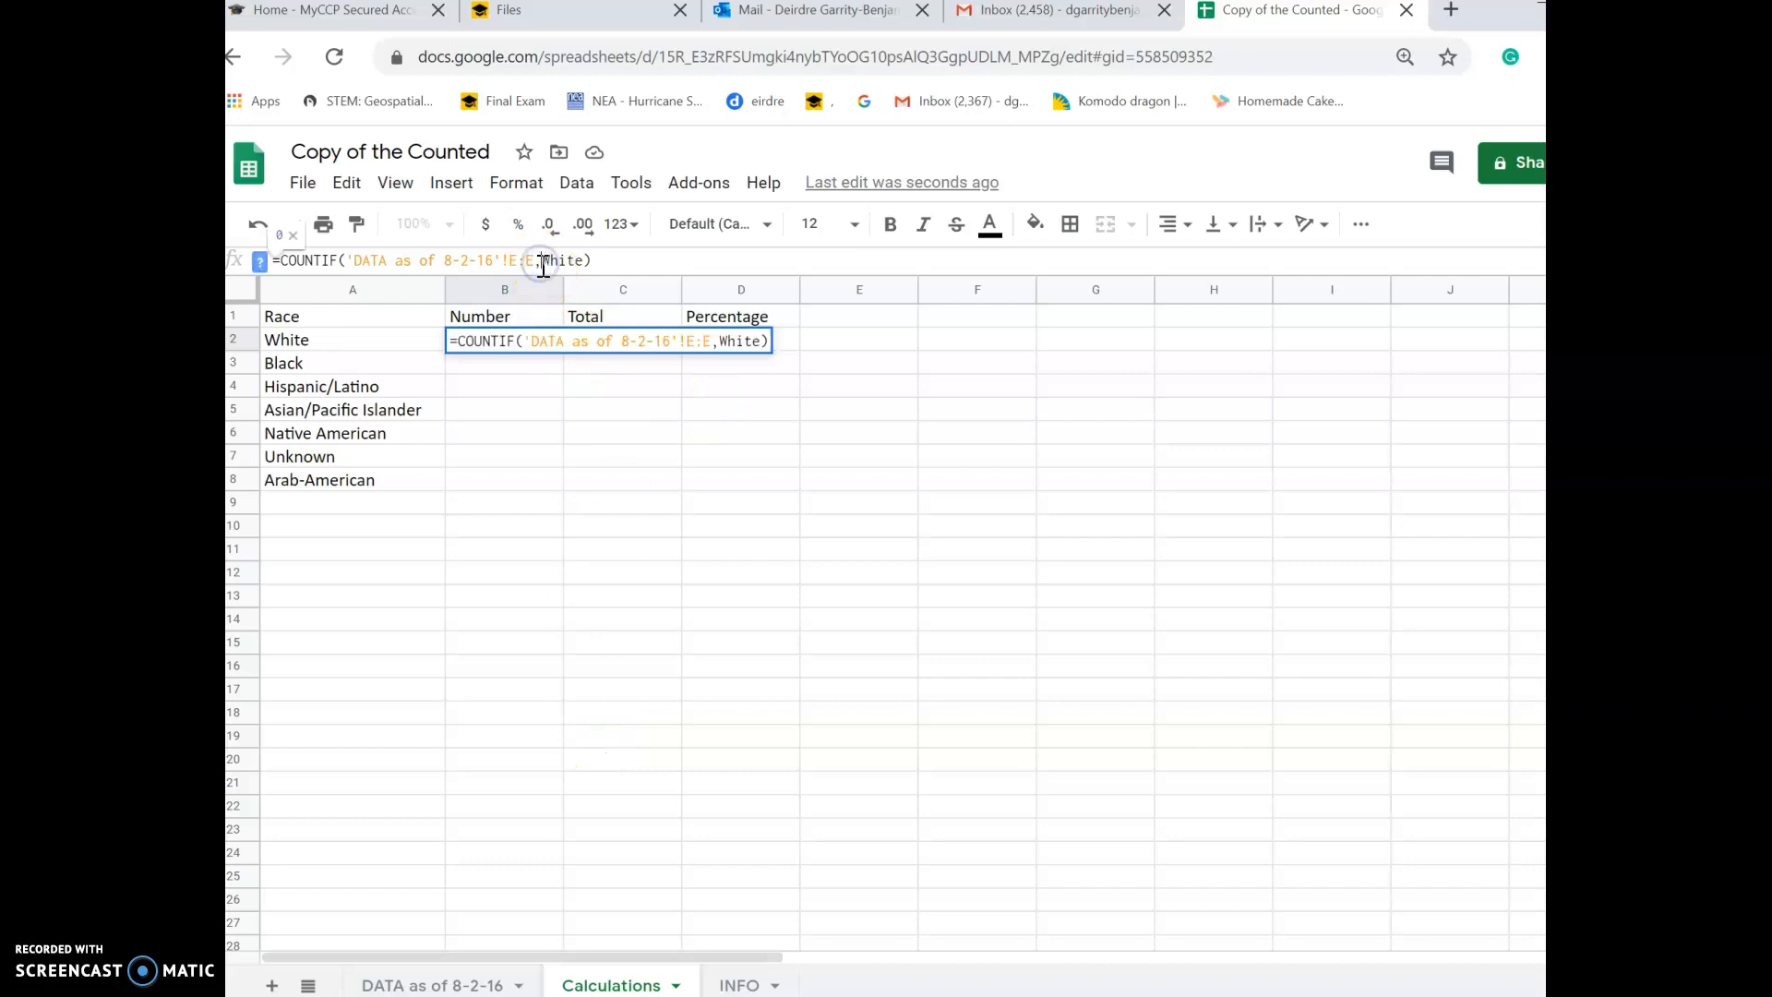
{"action": "type", "text": "\""}
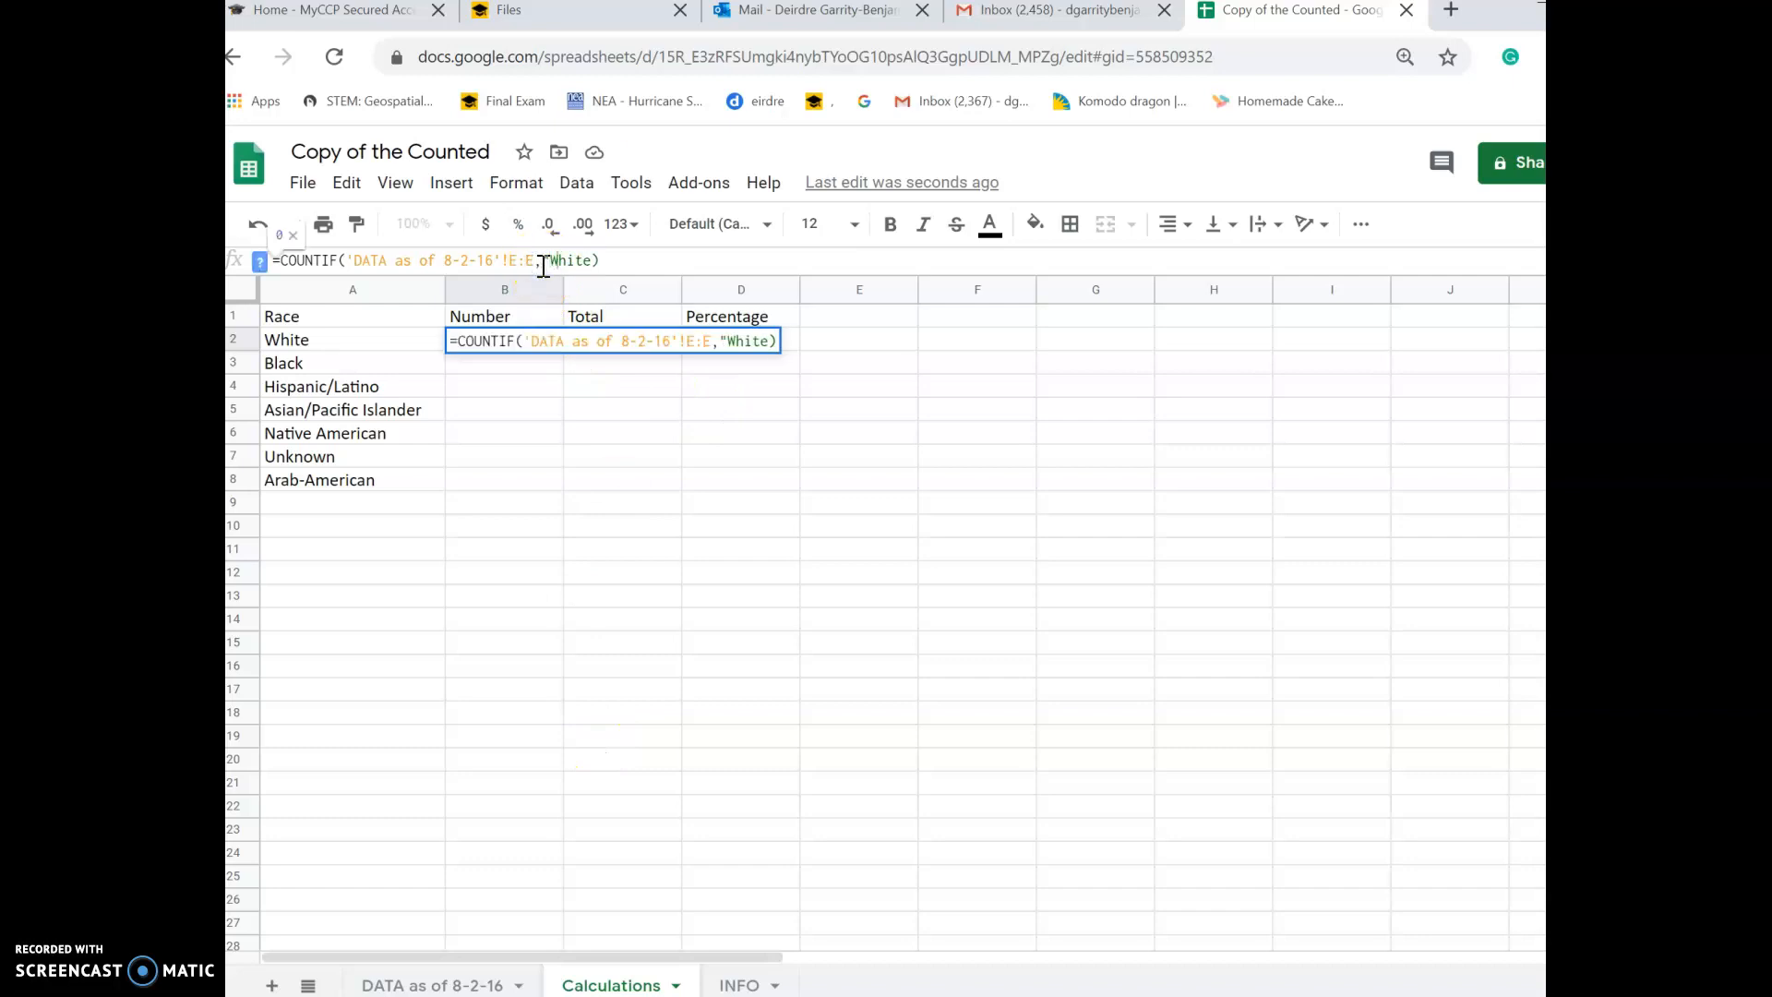
{"action": "type", "text": "\""}
{"action": "left_click", "coordinate": [551, 262]}
{"action": "left_click", "coordinate": [538, 262]}
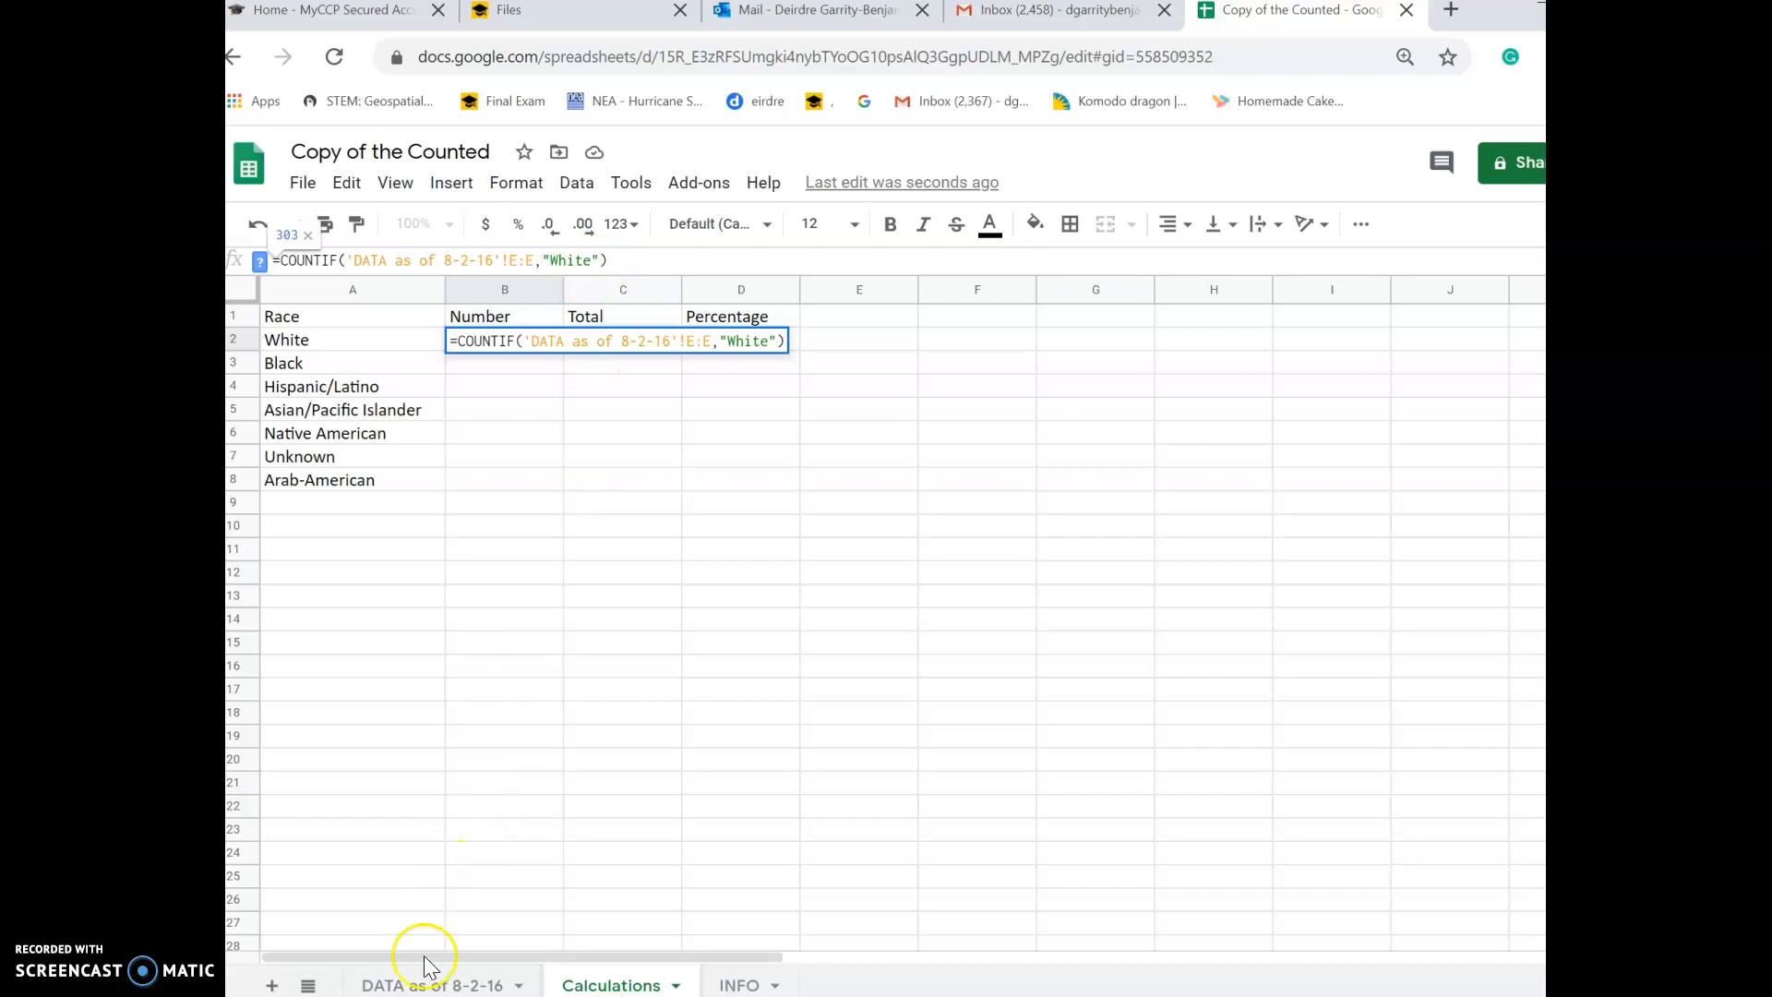
{"action": "left_click", "coordinate": [424, 985]}
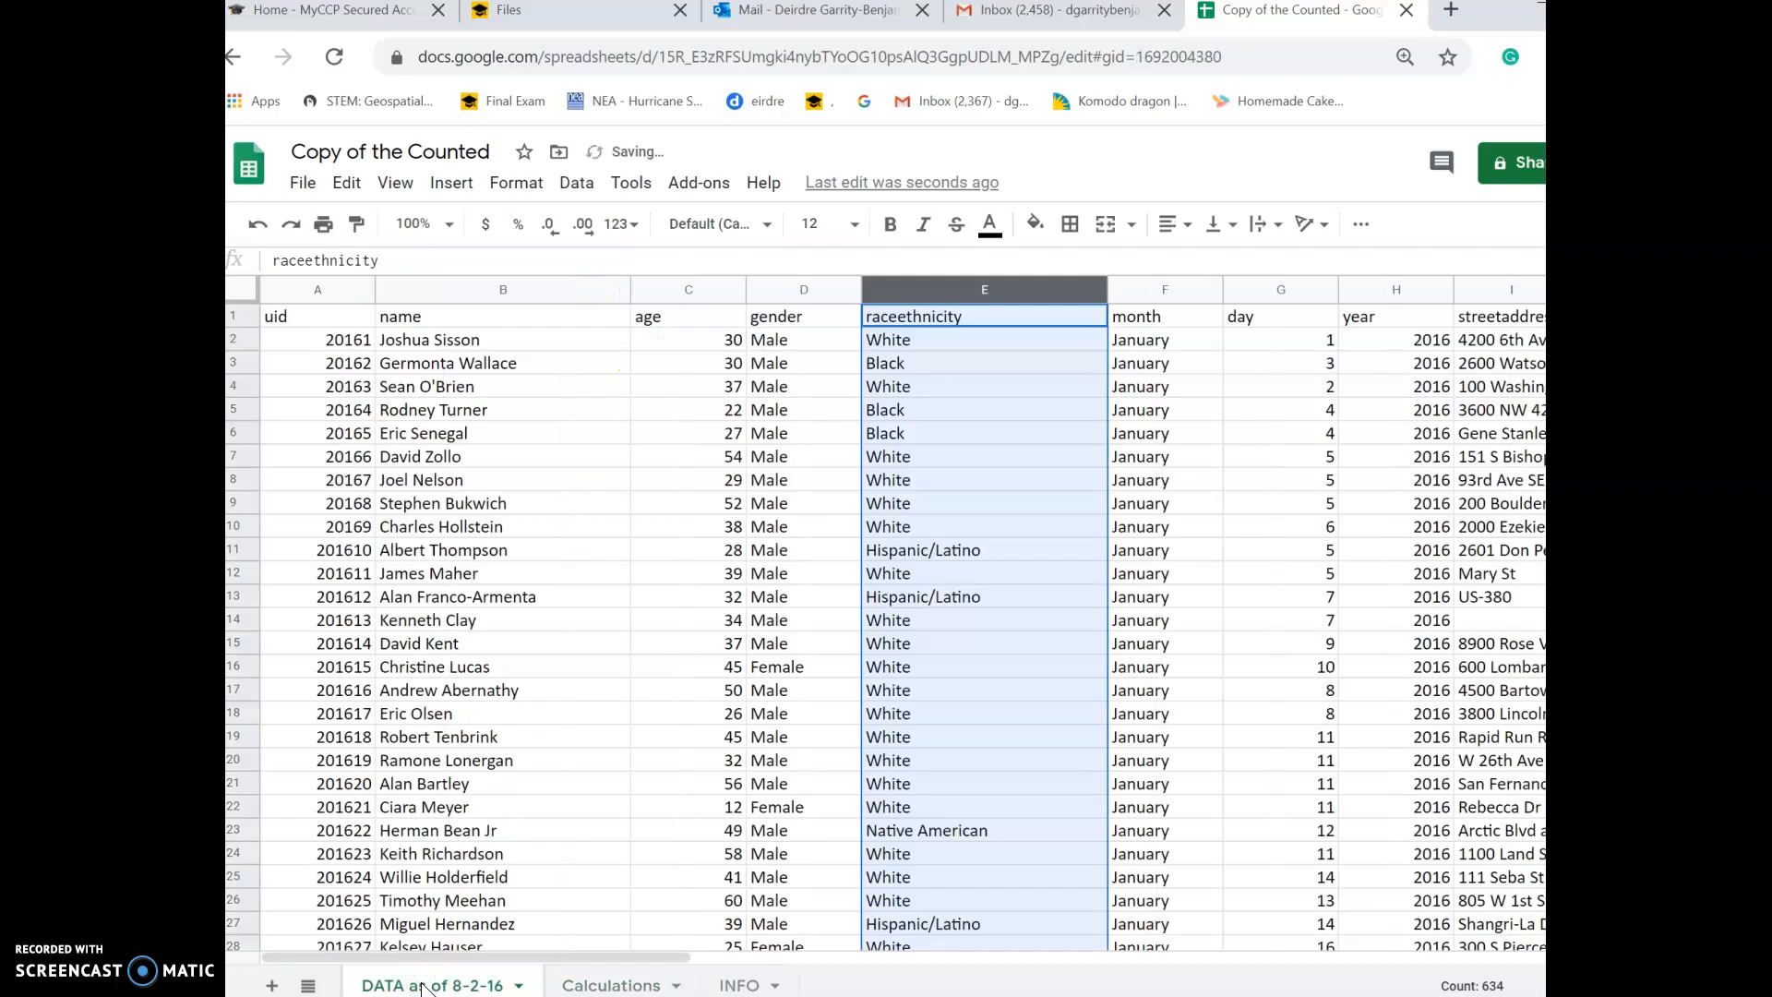
{"action": "left_click", "coordinate": [595, 985]}
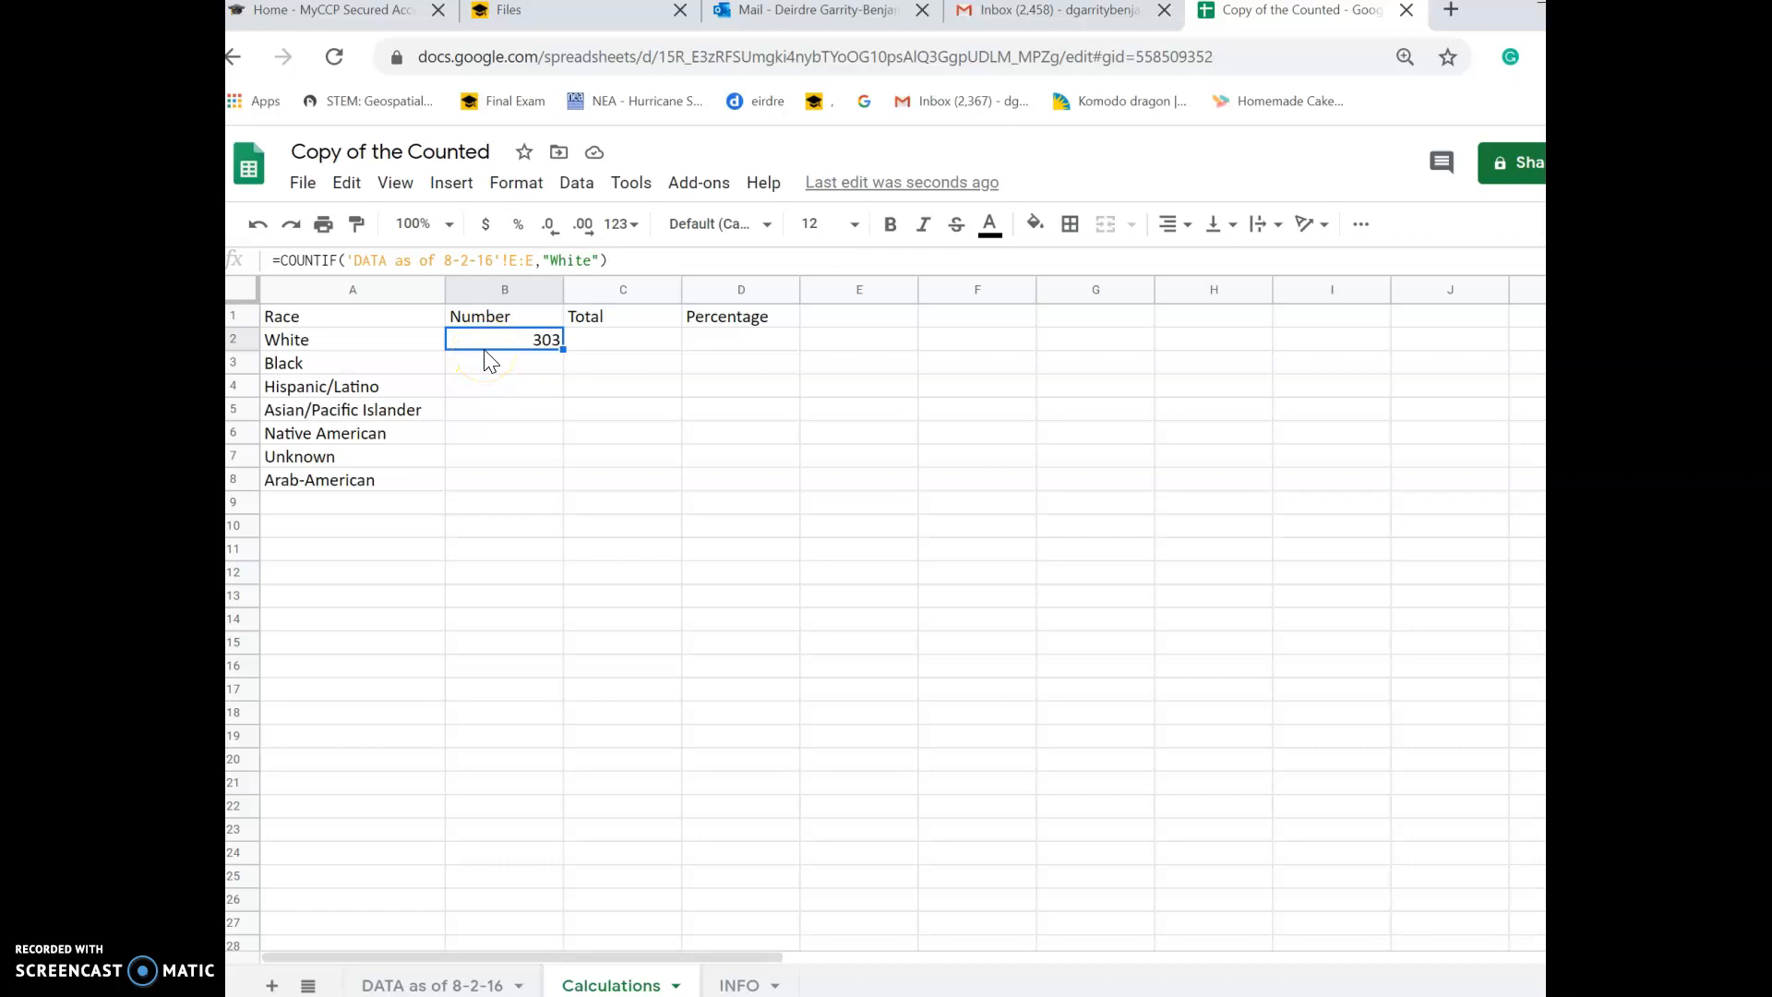
Insert a COUNTIF function in cell B3 for the Black row.
{"action": "left_click", "coordinate": [490, 361]}
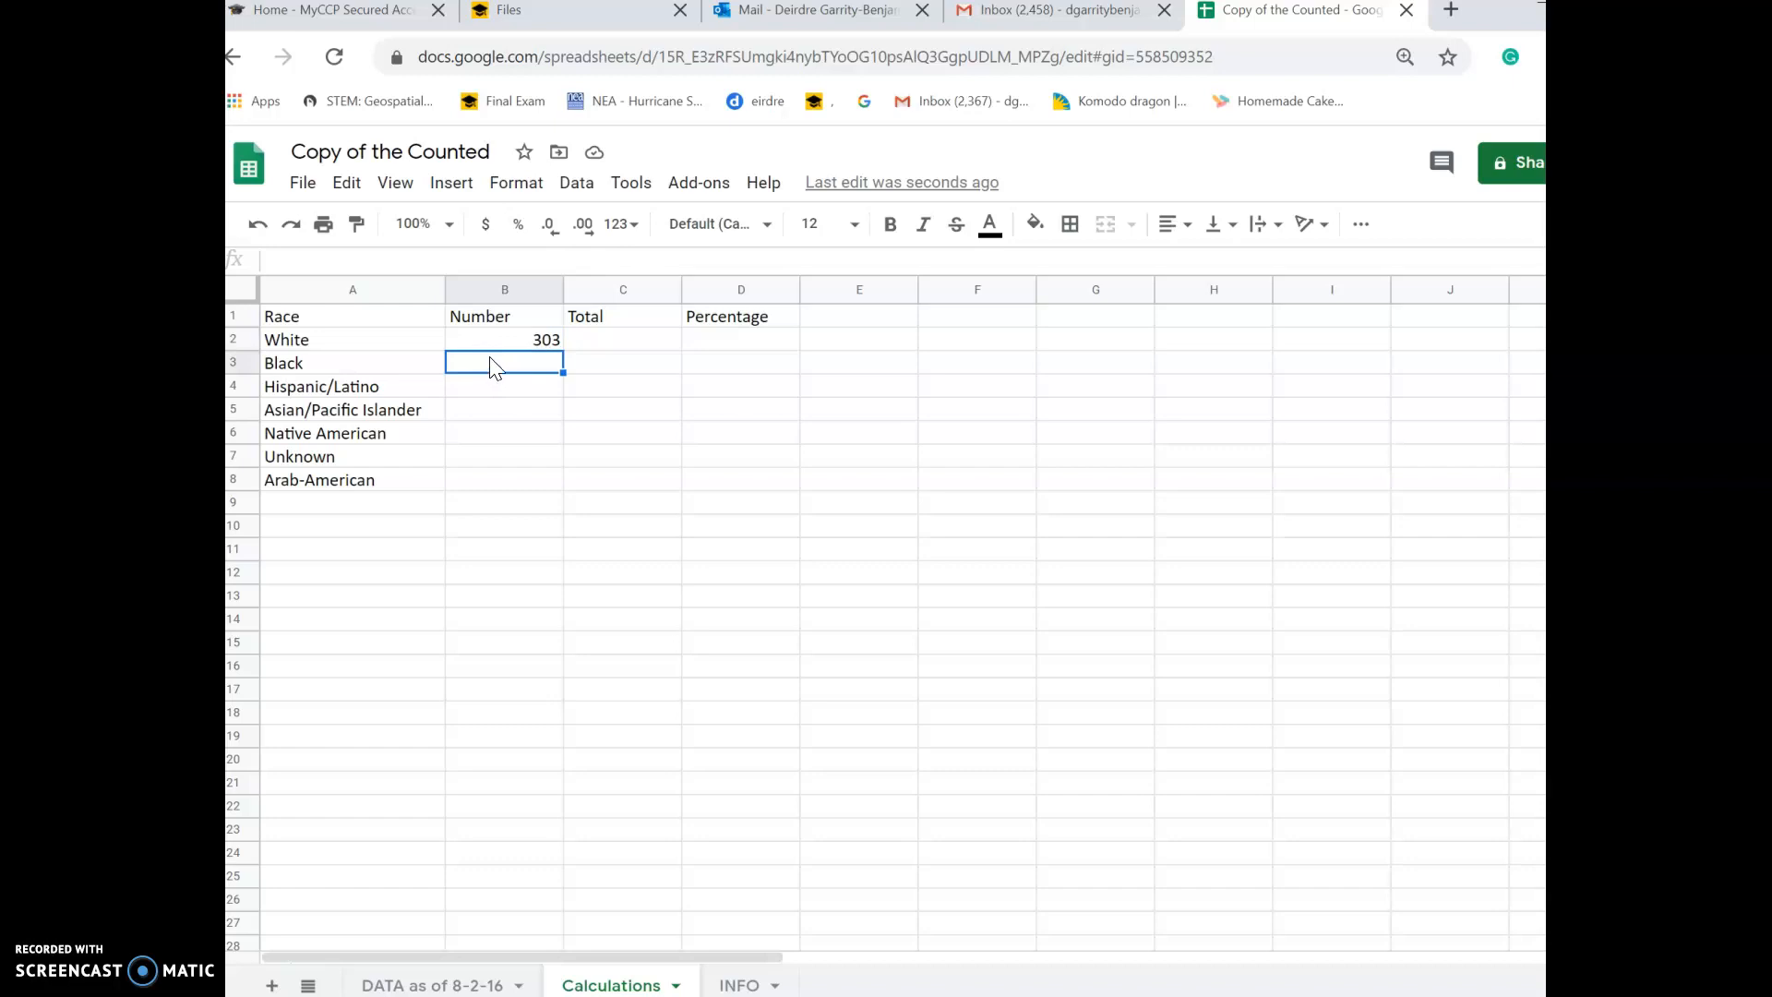
{"action": "left_click", "coordinate": [462, 187]}
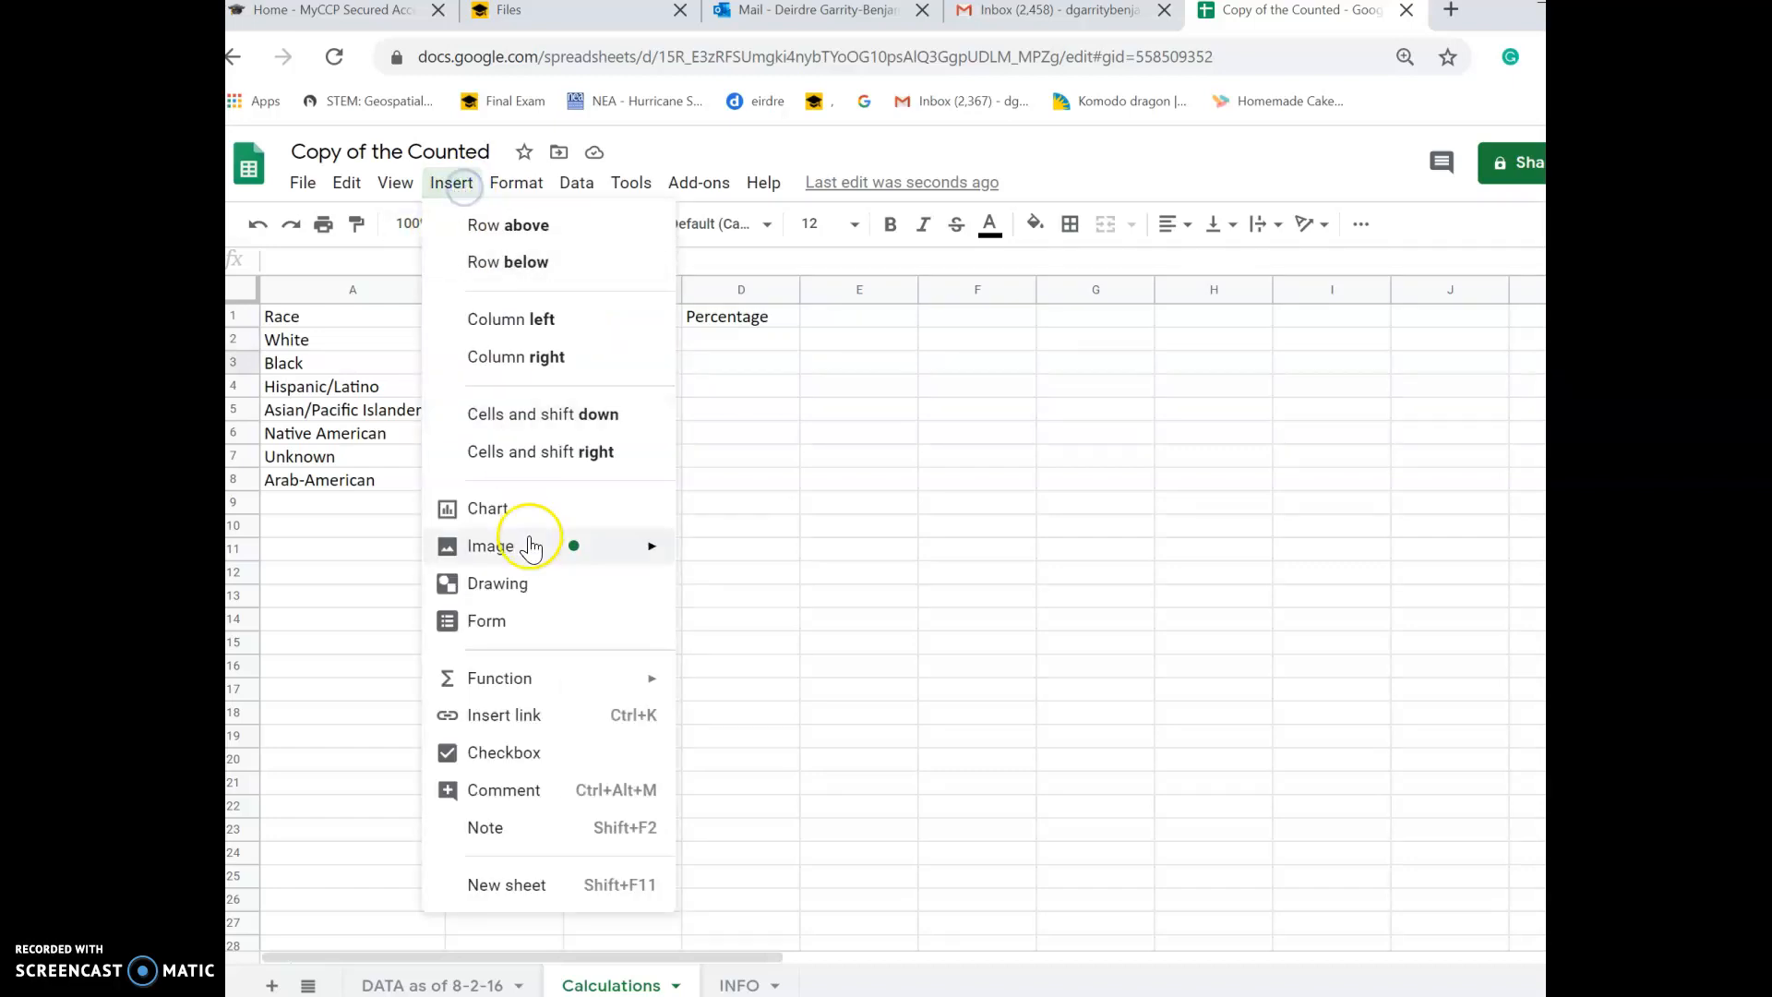
{"action": "mouse_move", "coordinate": [554, 682]}
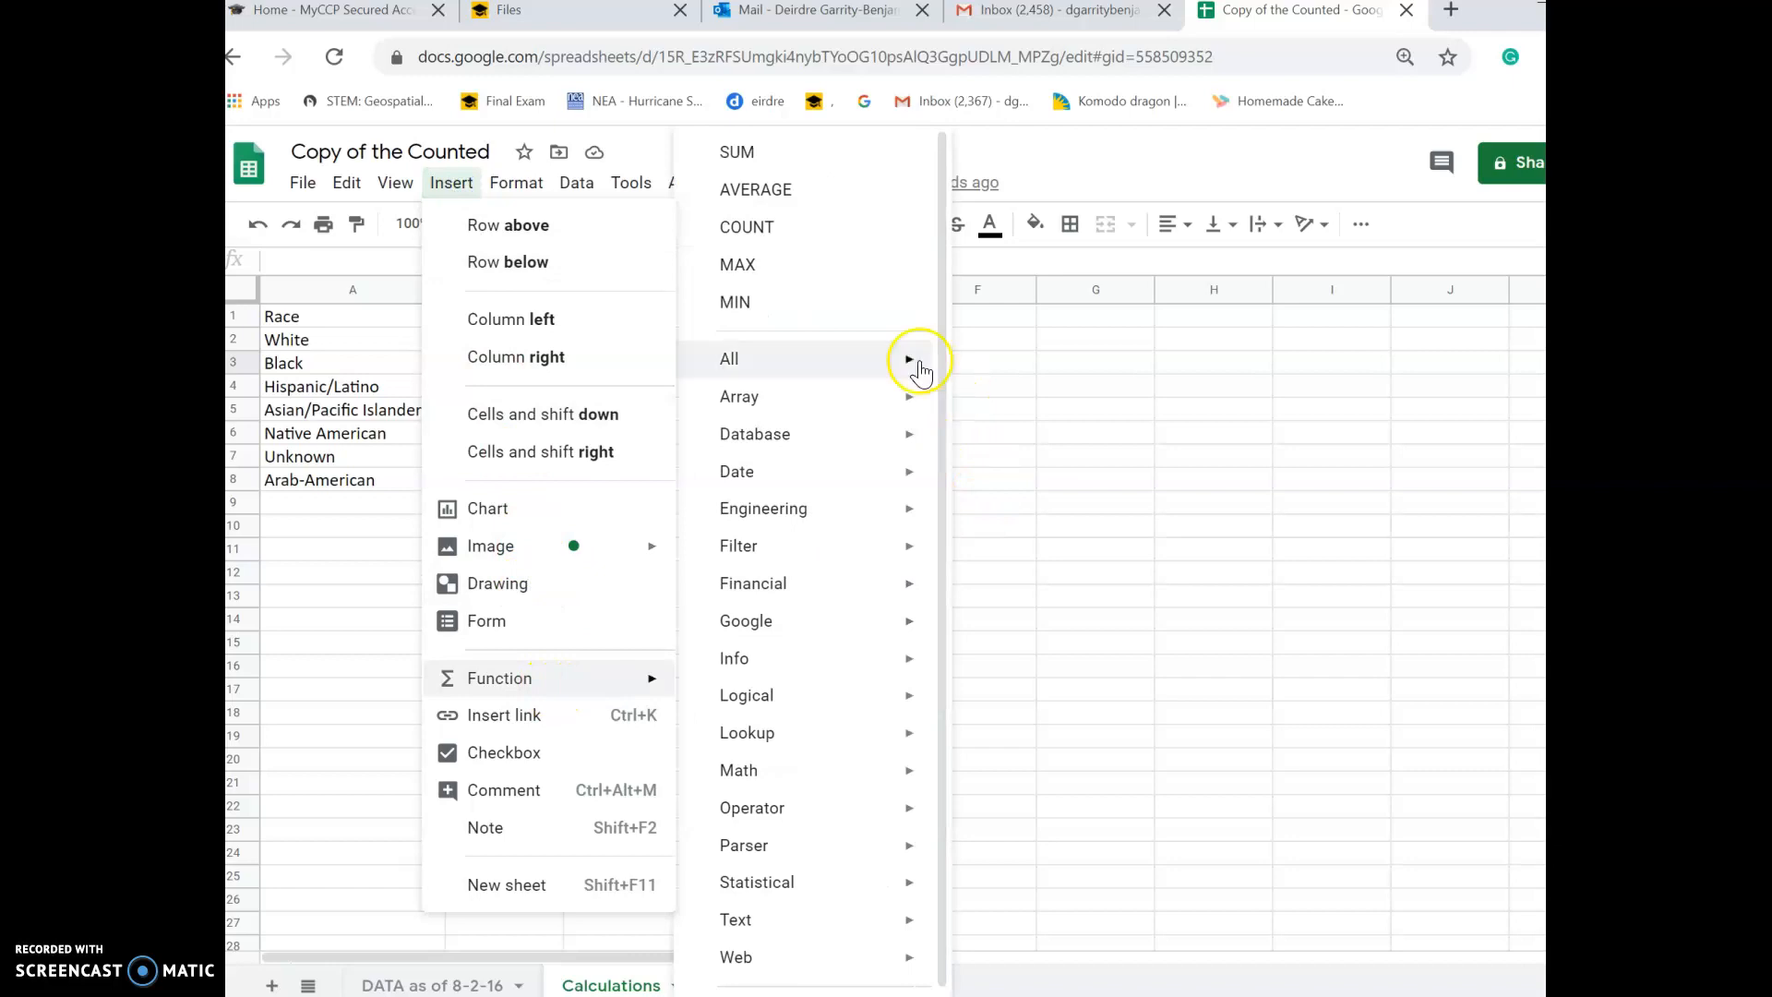
{"action": "mouse_move", "coordinate": [915, 369]}
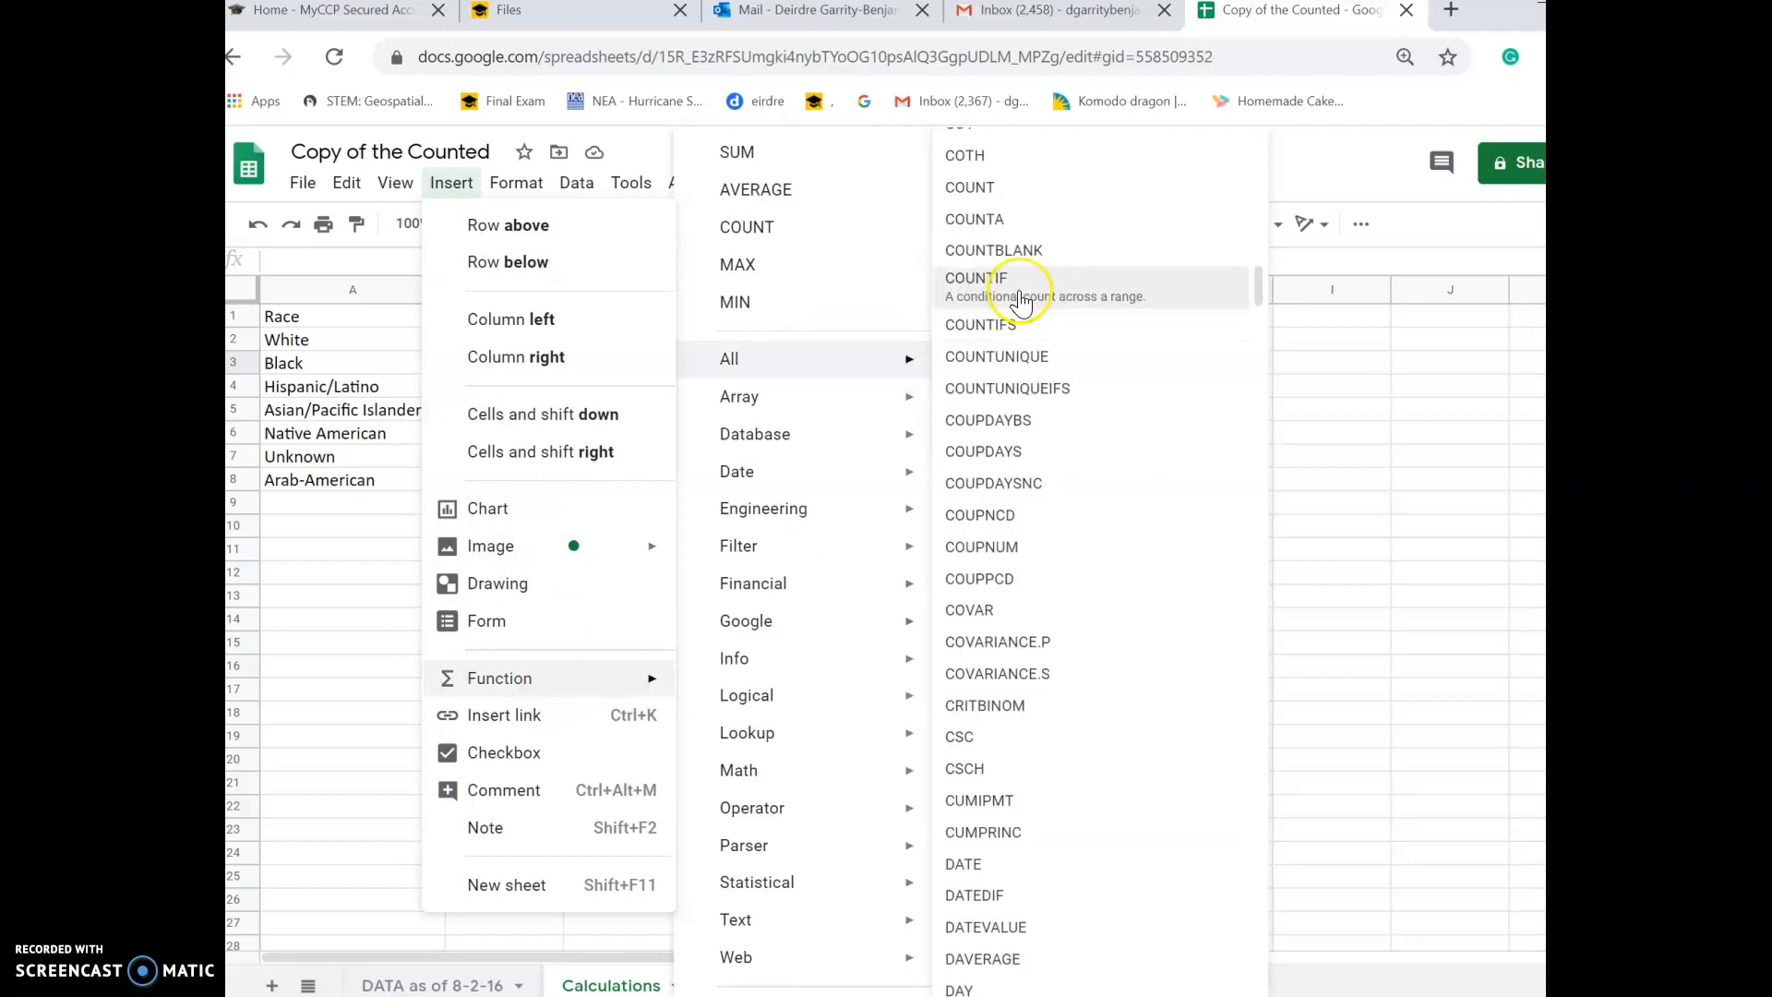
{"action": "left_click", "coordinate": [1020, 294]}
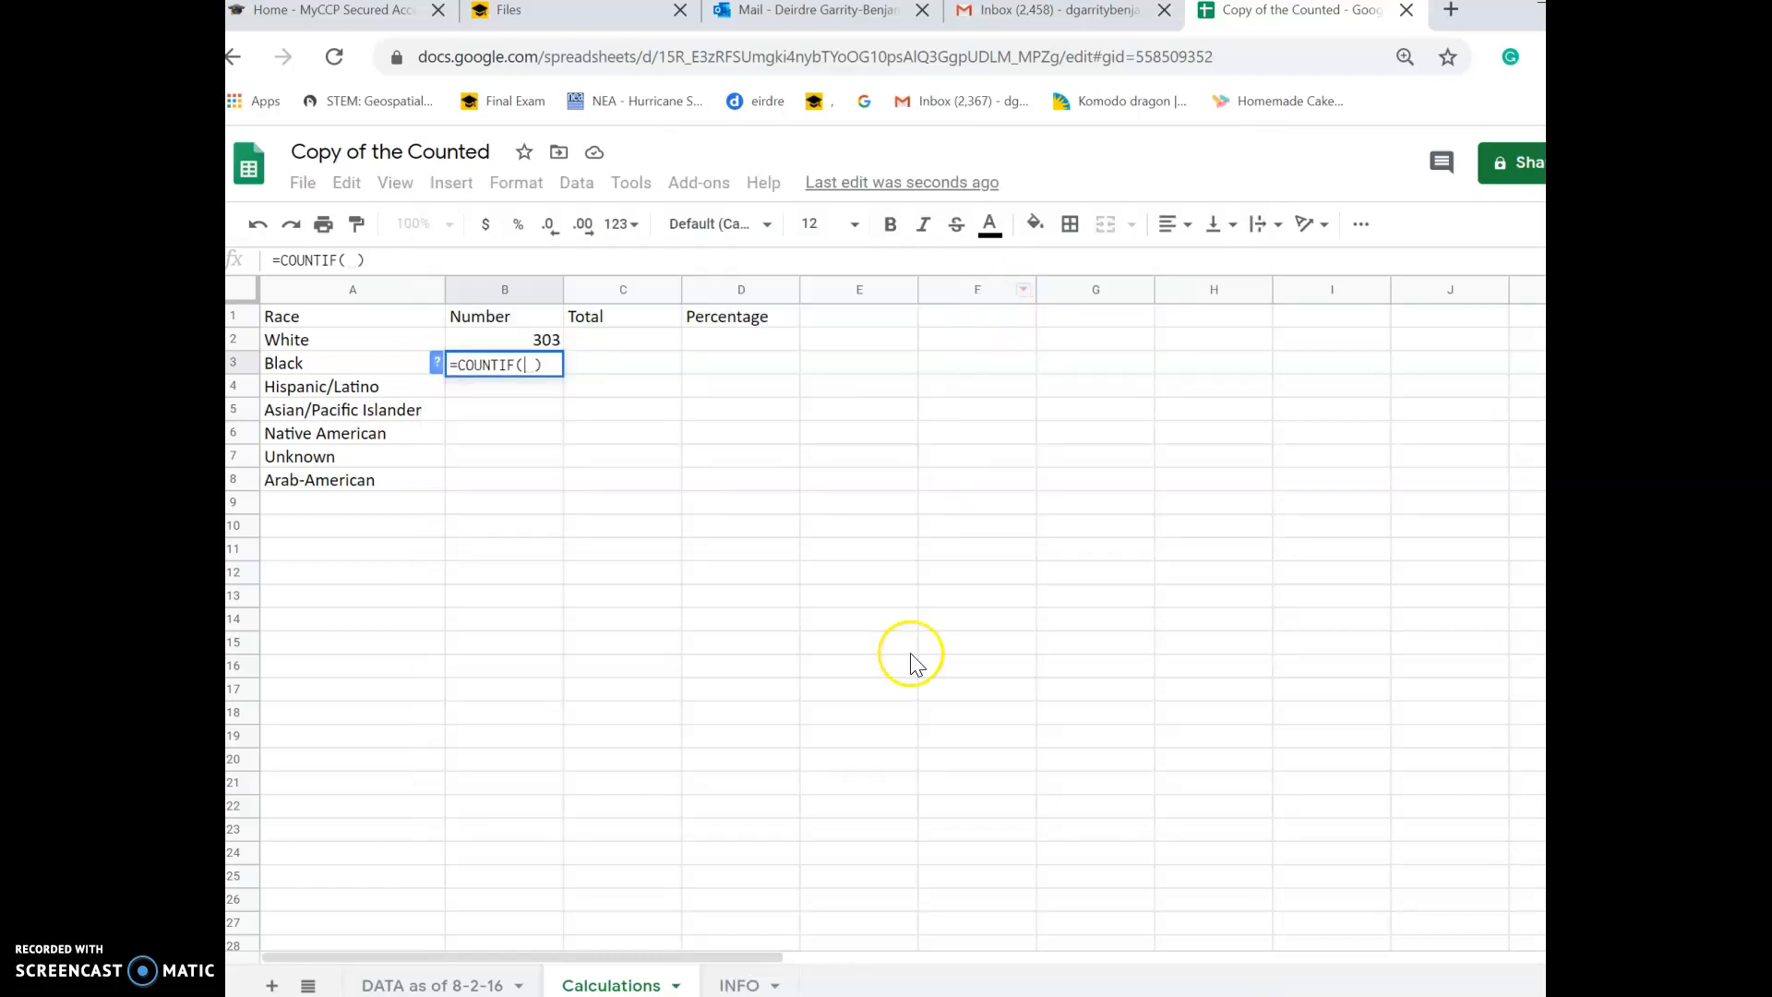
Set B3's COUNTIF range to column E (raceethnicity) of the DATA as of 8-2-16 sheet and commit the formula without a criterion.
{"action": "left_click", "coordinate": [459, 989]}
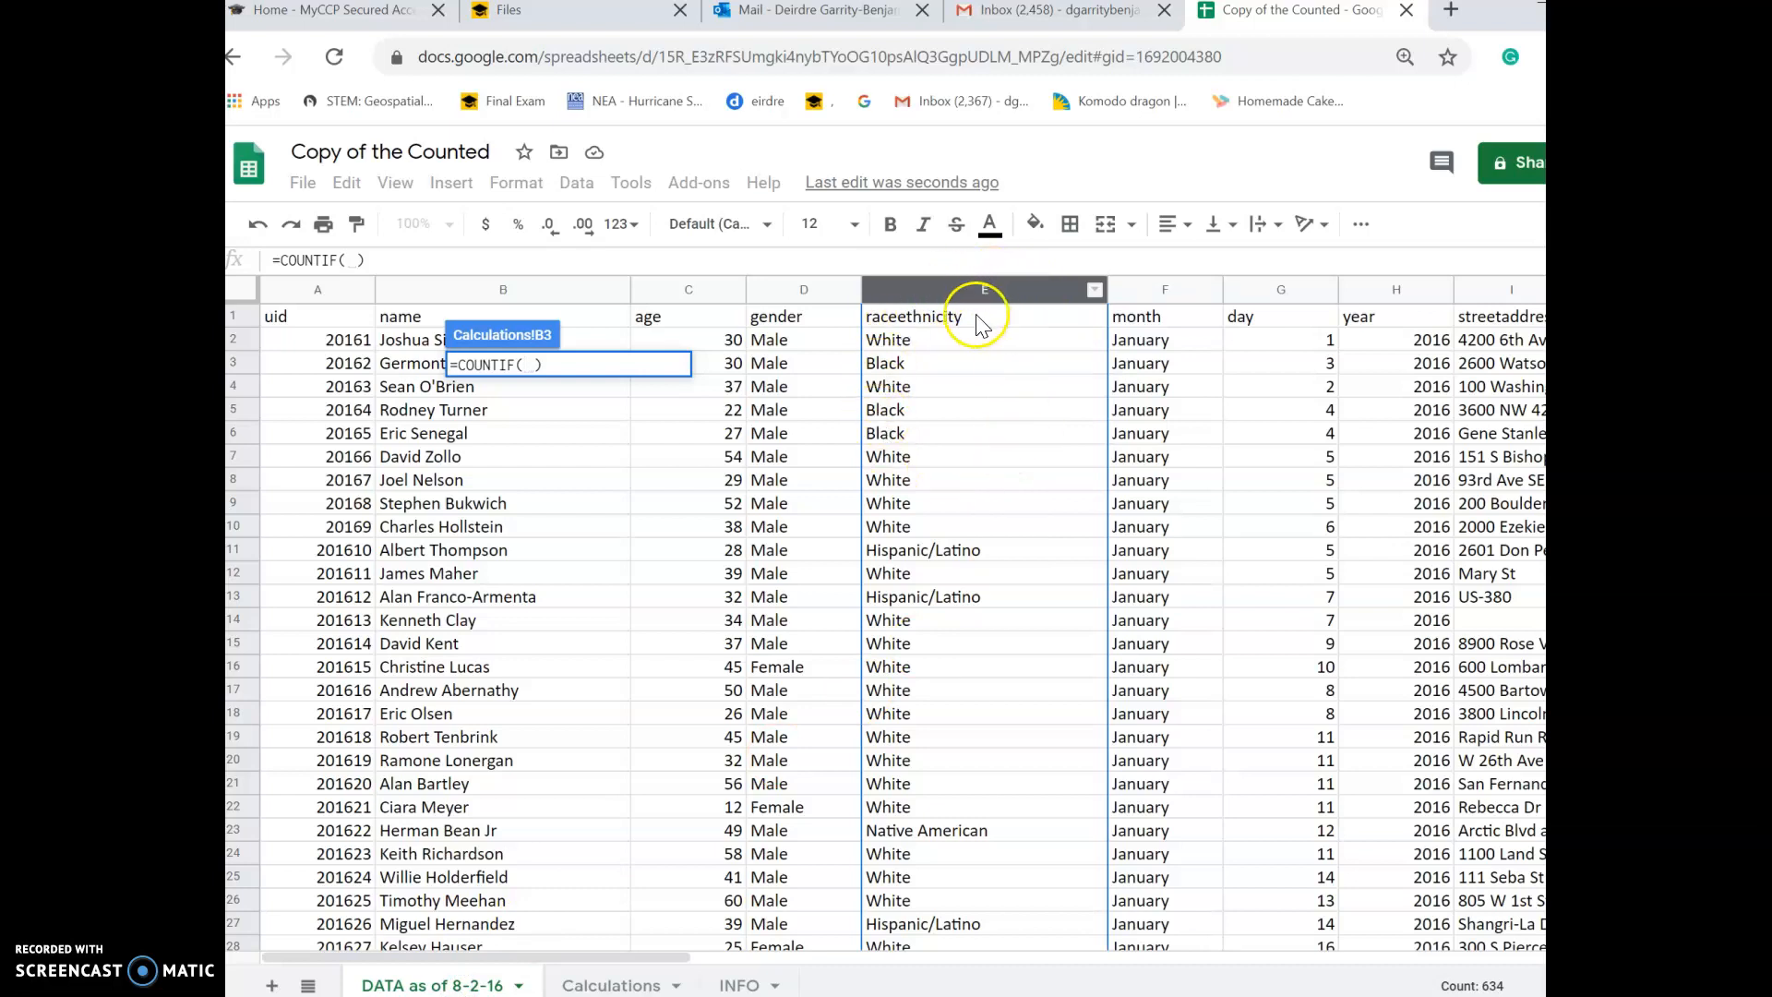
{"action": "left_click", "coordinate": [987, 280]}
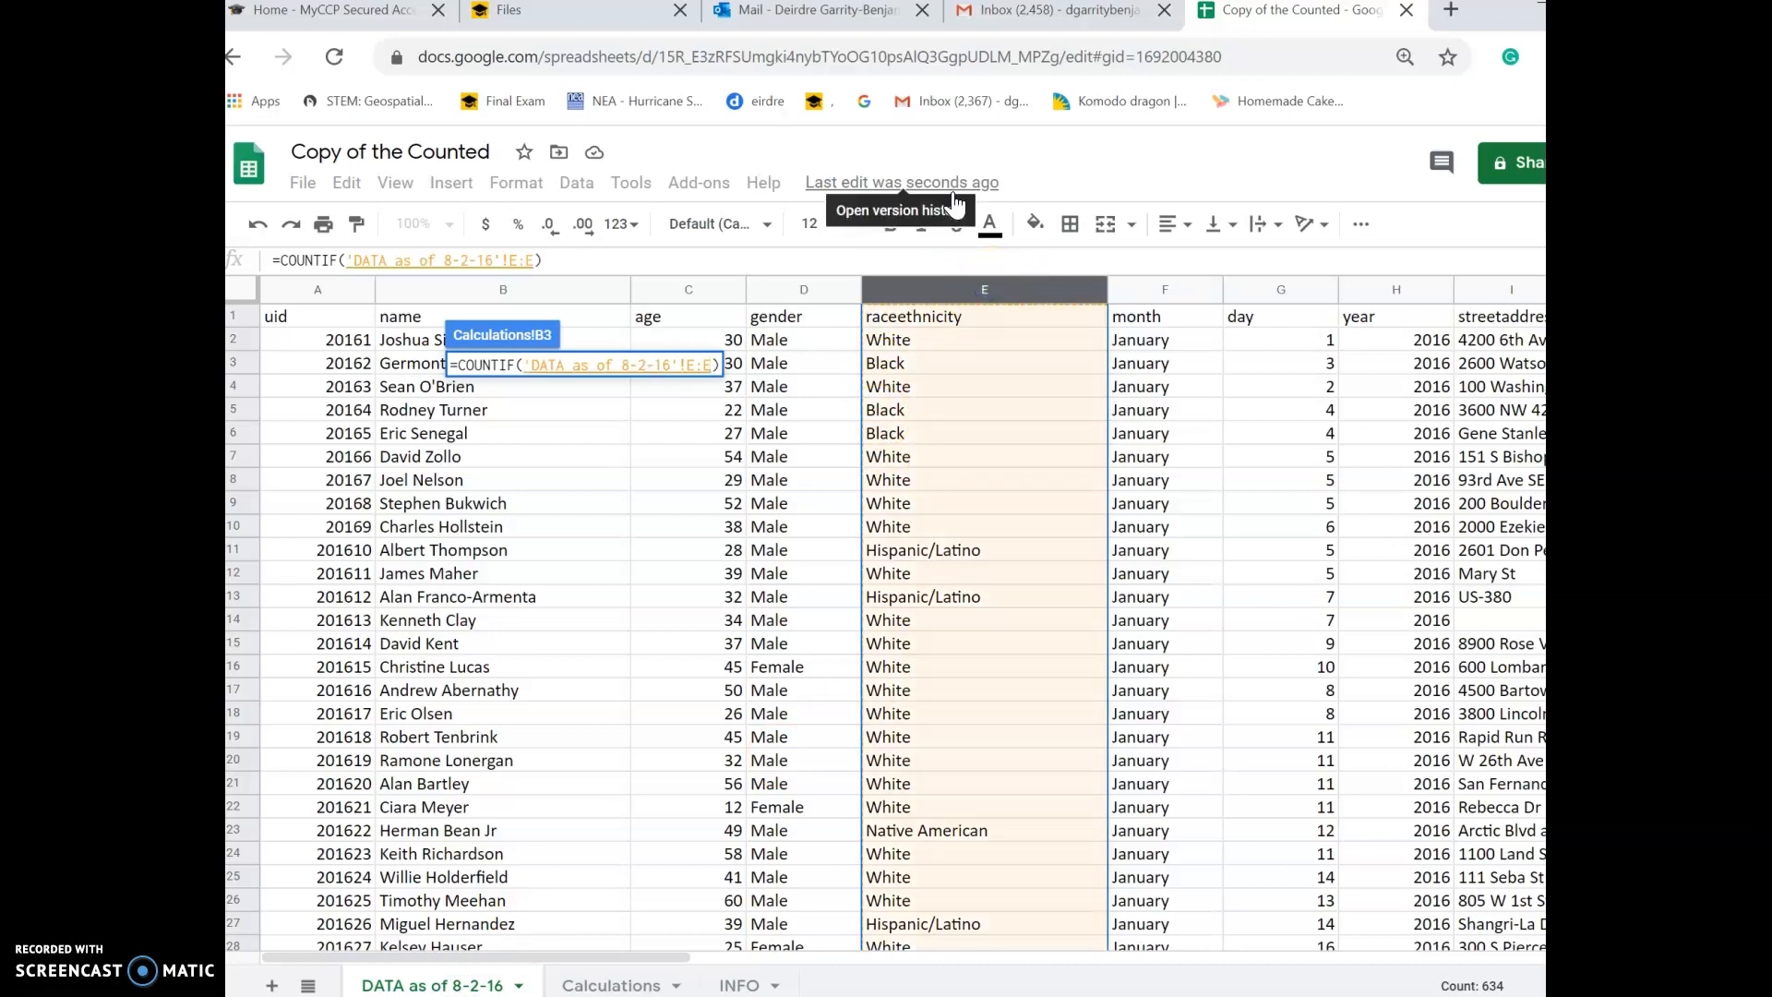
{"action": "left_click", "coordinate": [534, 264]}
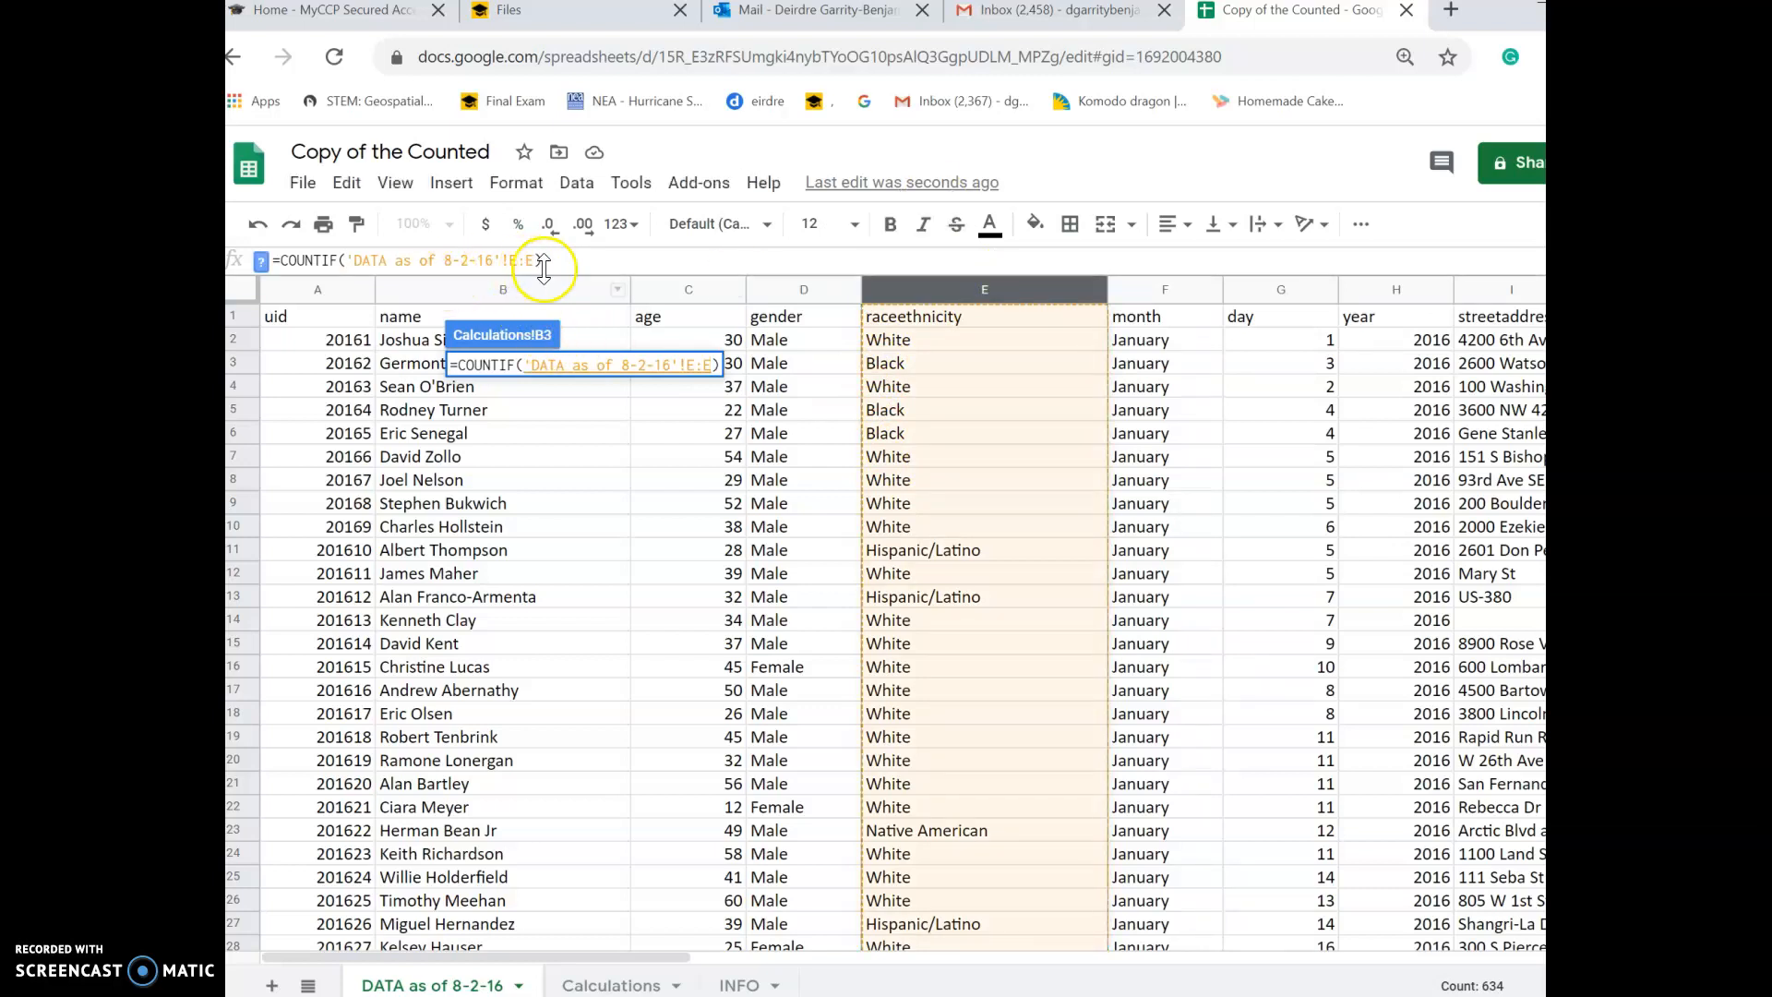
{"action": "left_click", "coordinate": [534, 266]}
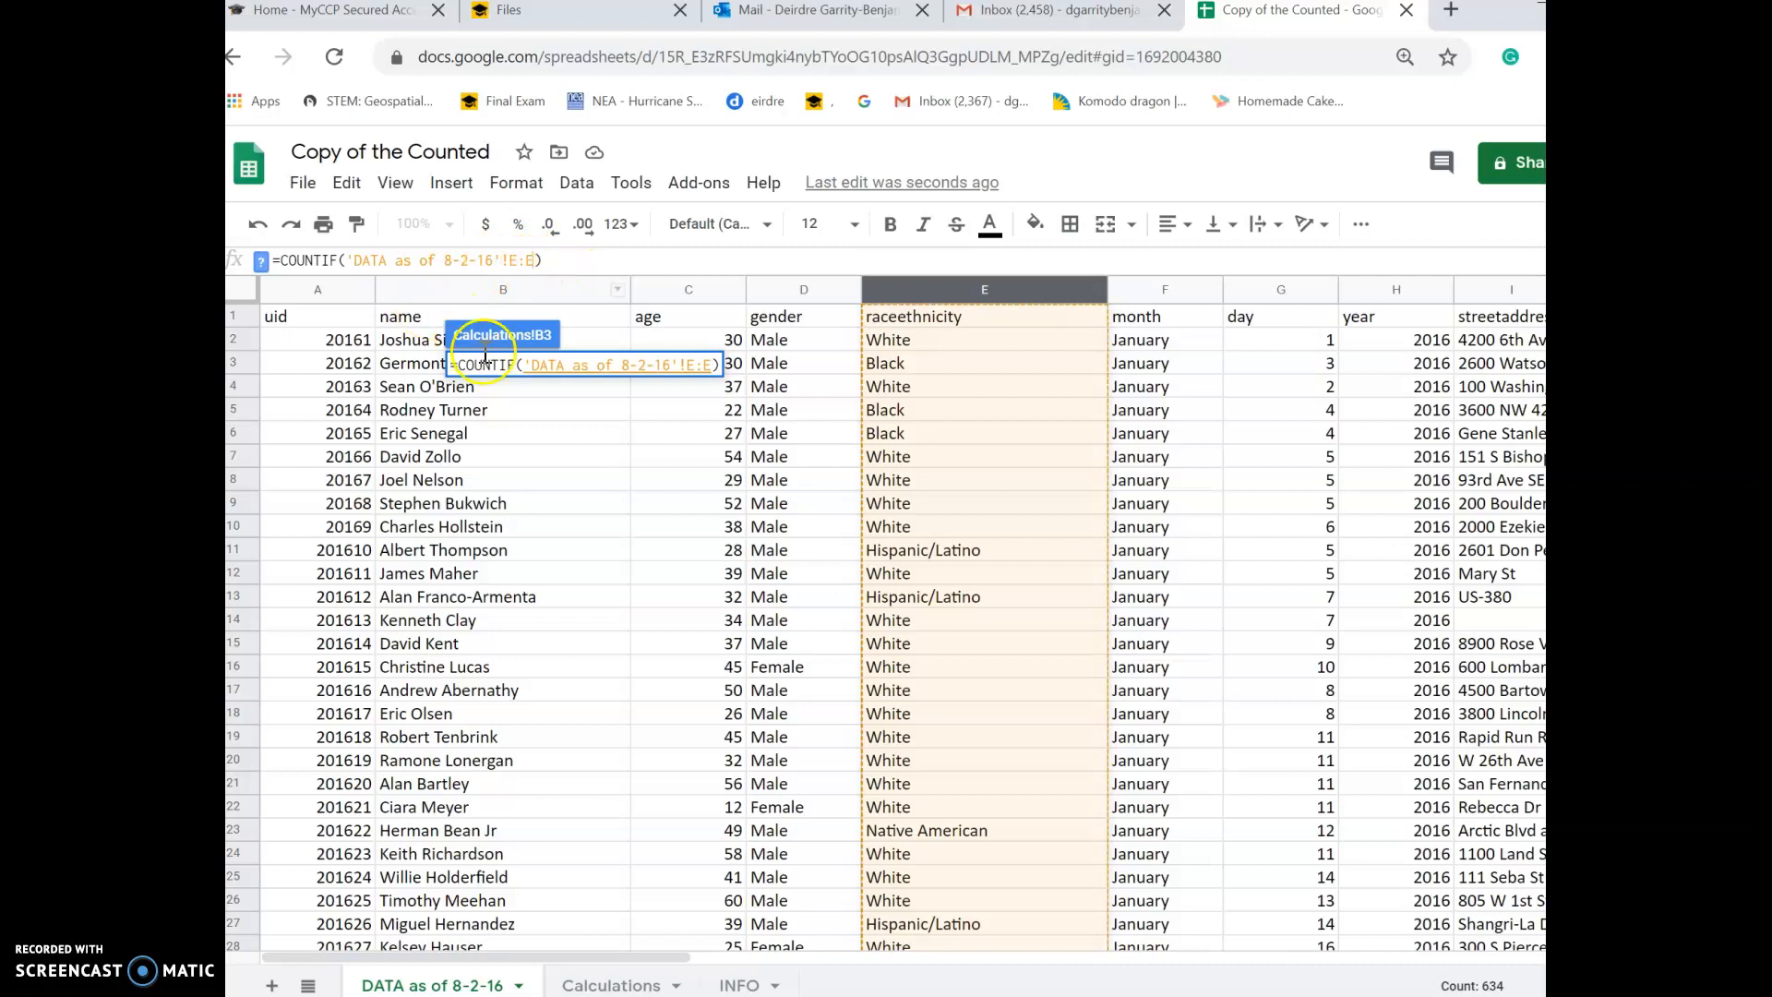
{"action": "key", "text": "Return"}
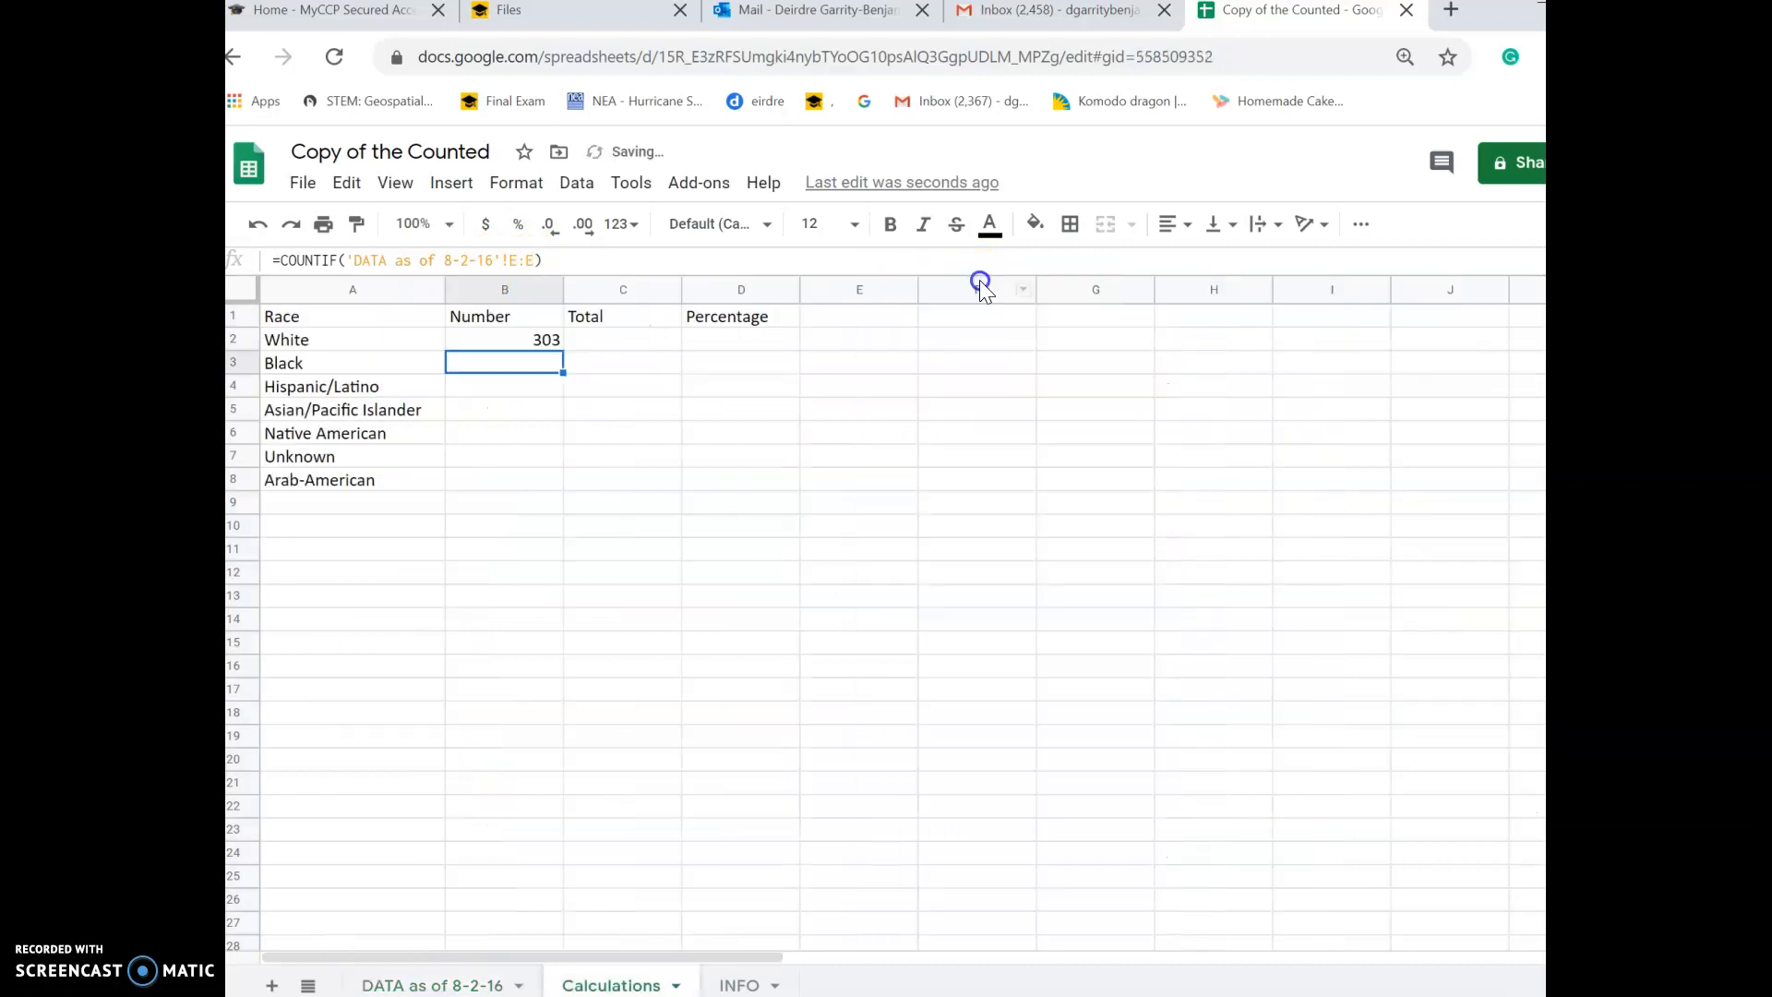
{"action": "left_click", "coordinate": [534, 260]}
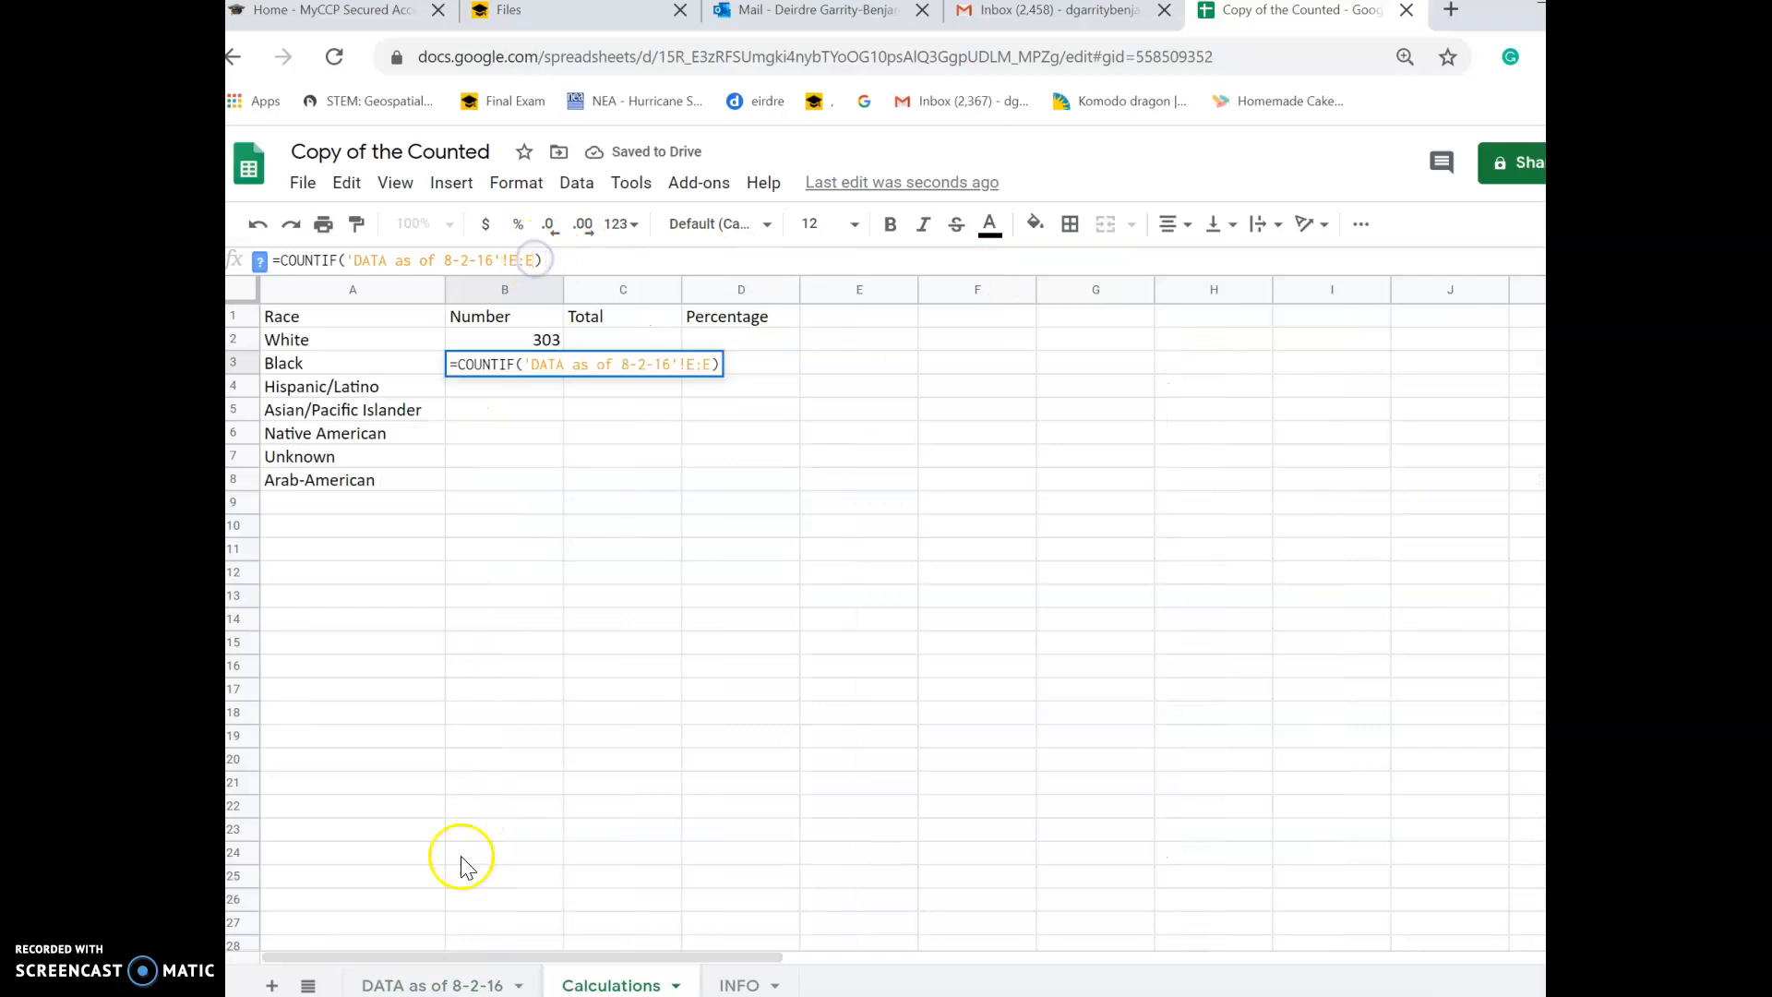
{"action": "left_click", "coordinate": [432, 984]}
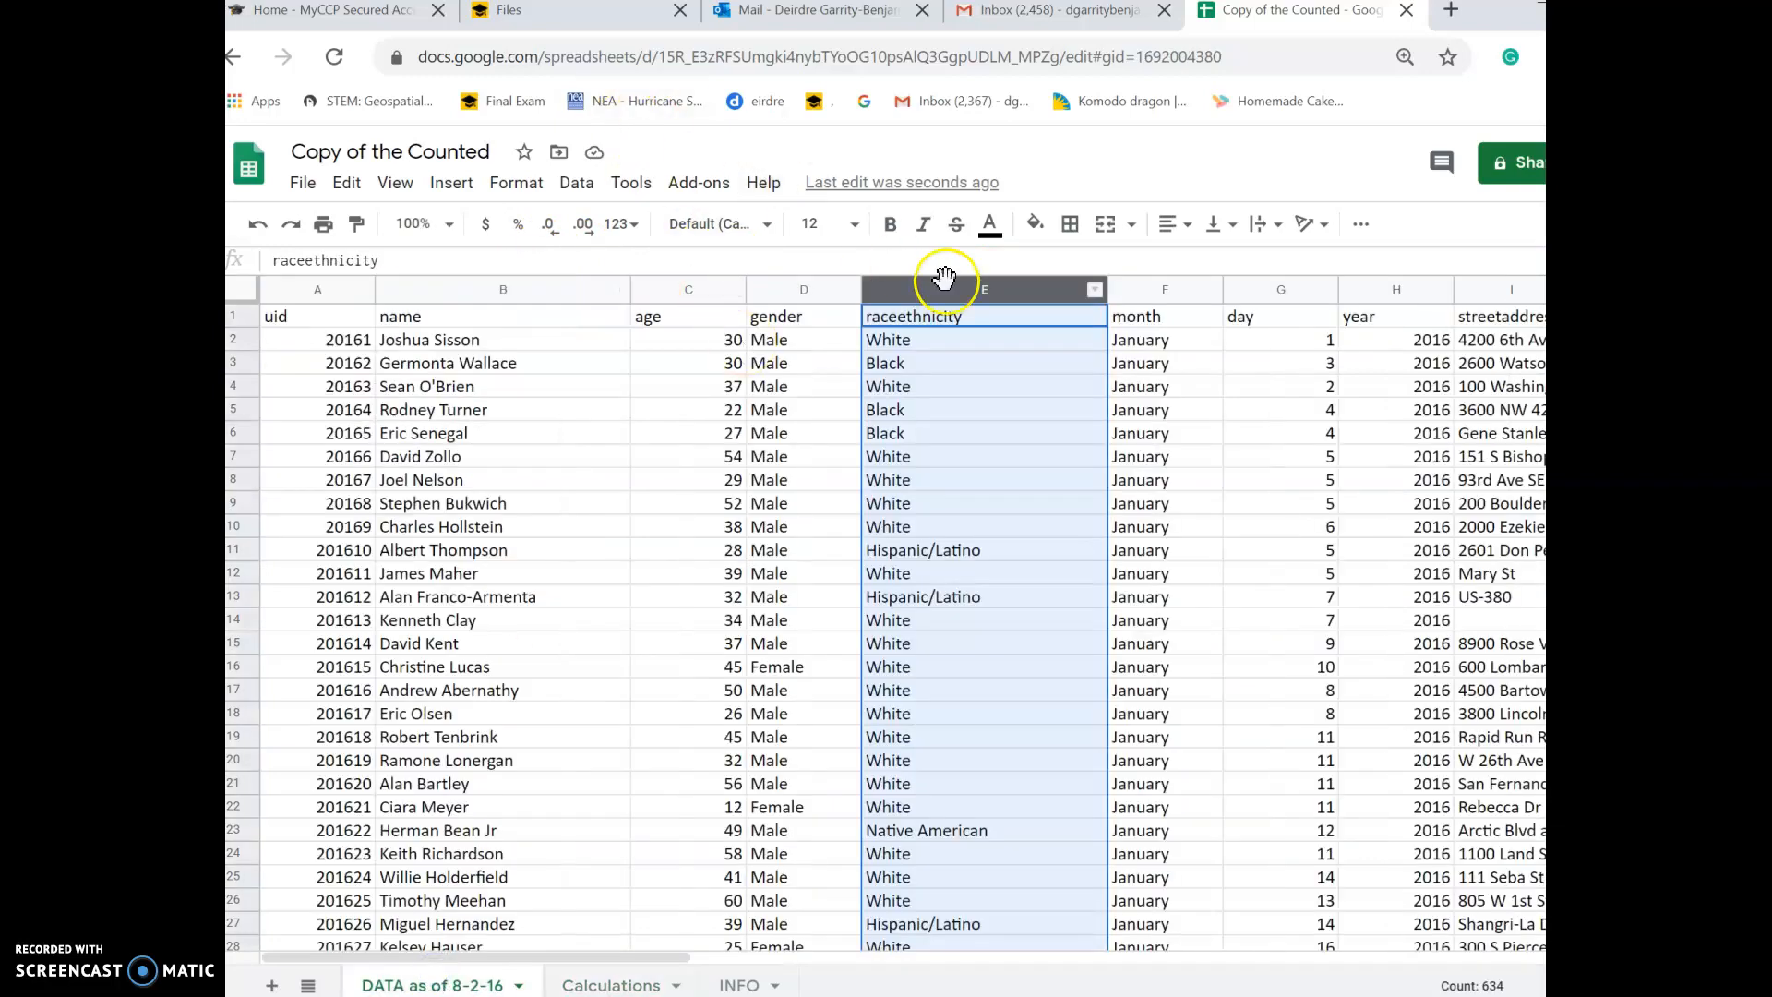
{"action": "left_click", "coordinate": [579, 986]}
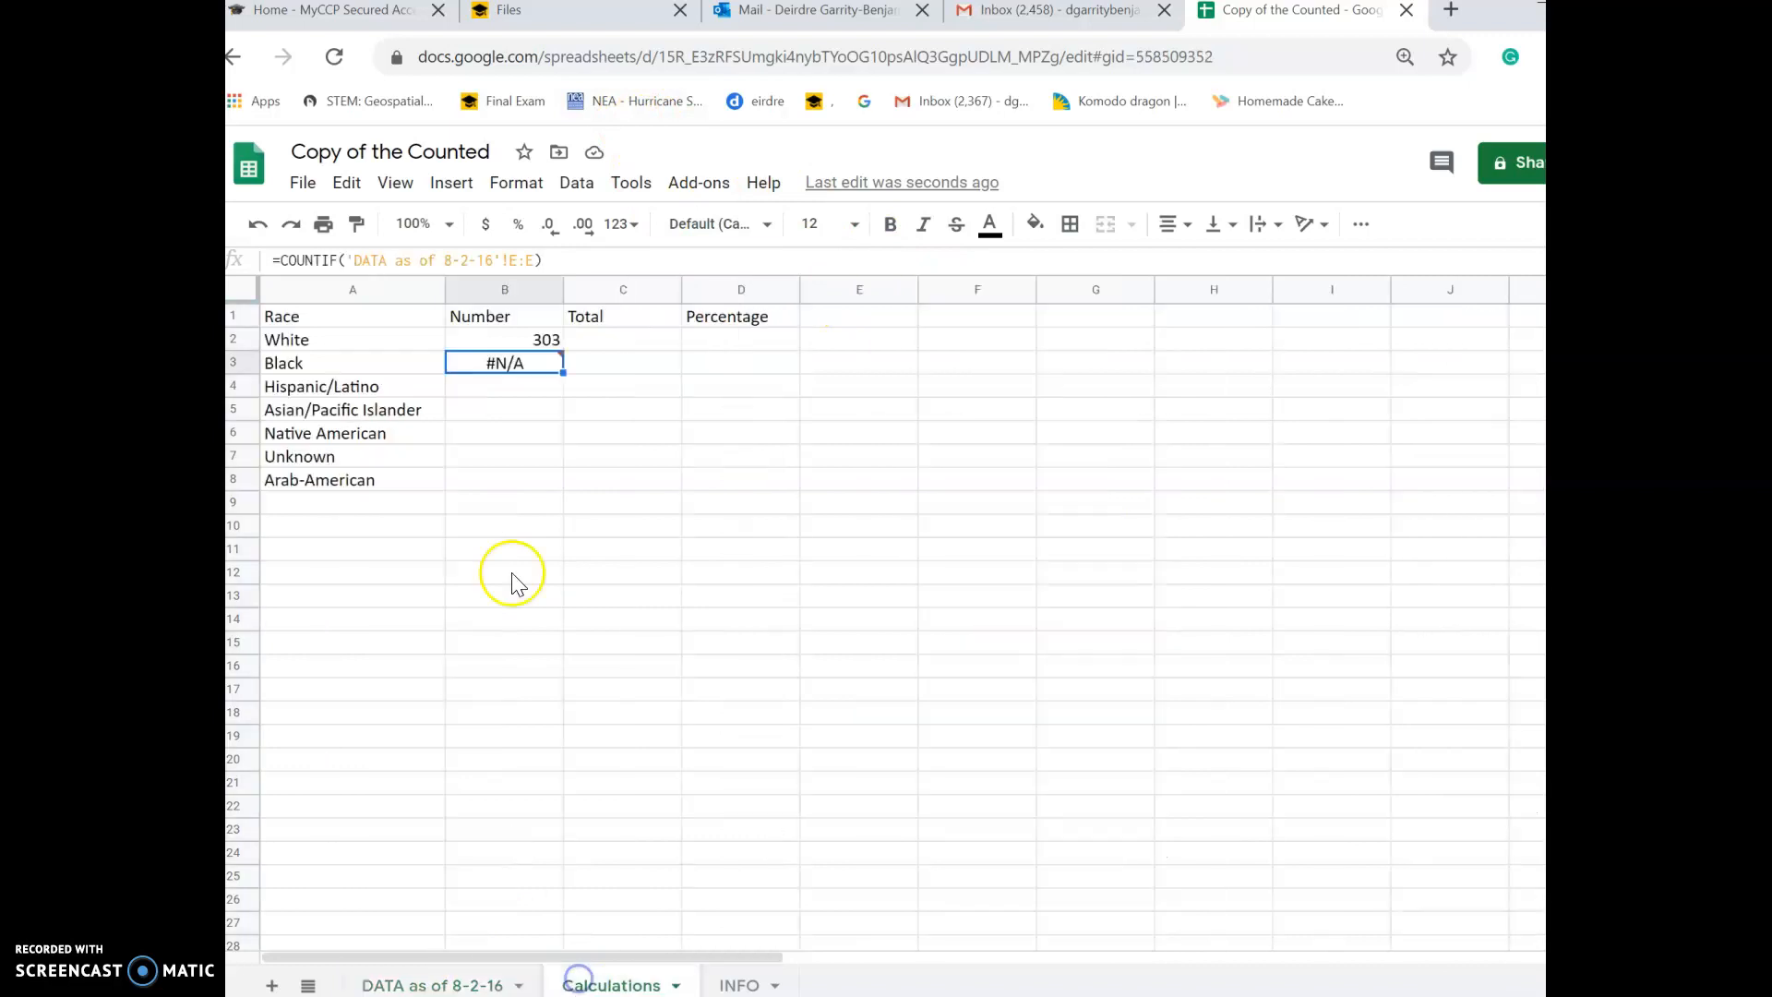
Add "Black" in double quotation marks as the criterion of B3's COUNTIF formula and commit it.
{"action": "left_click", "coordinate": [538, 260]}
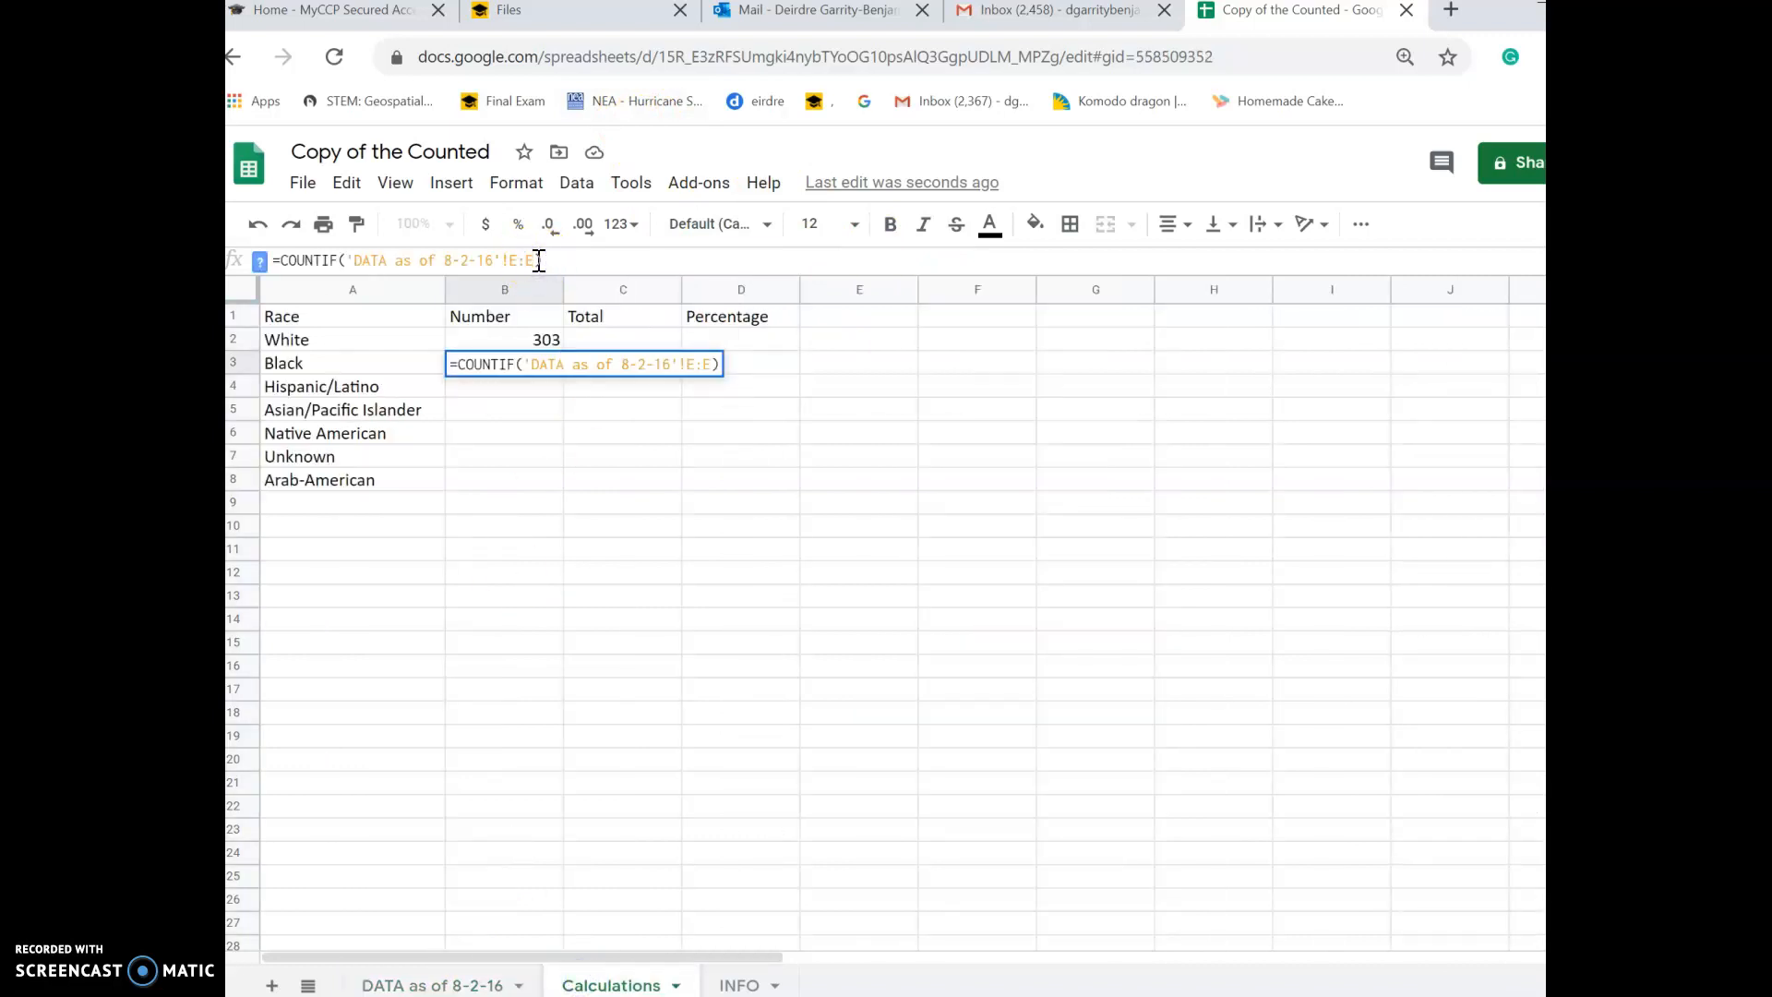
{"action": "type", "text": ","}
{"action": "key", "text": "BackSpace"}
{"action": "type", "text": "\""}
{"action": "type", "text": "Black"}
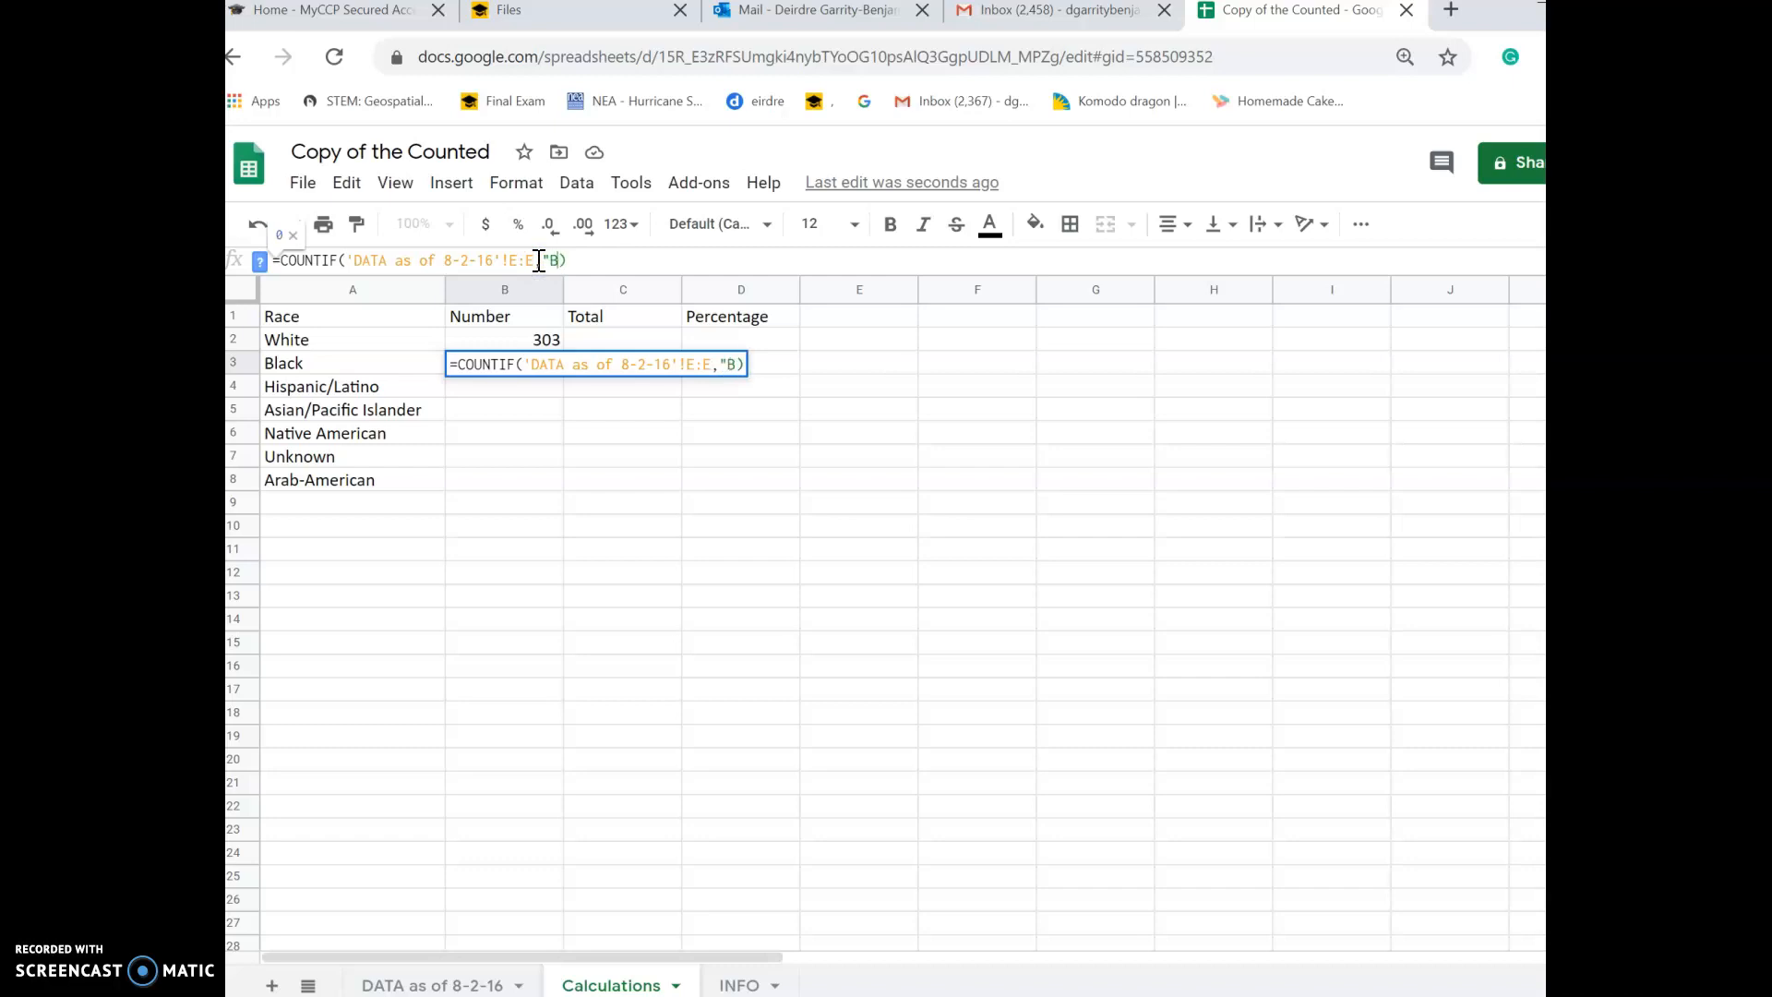
{"action": "type", "text": "\""}
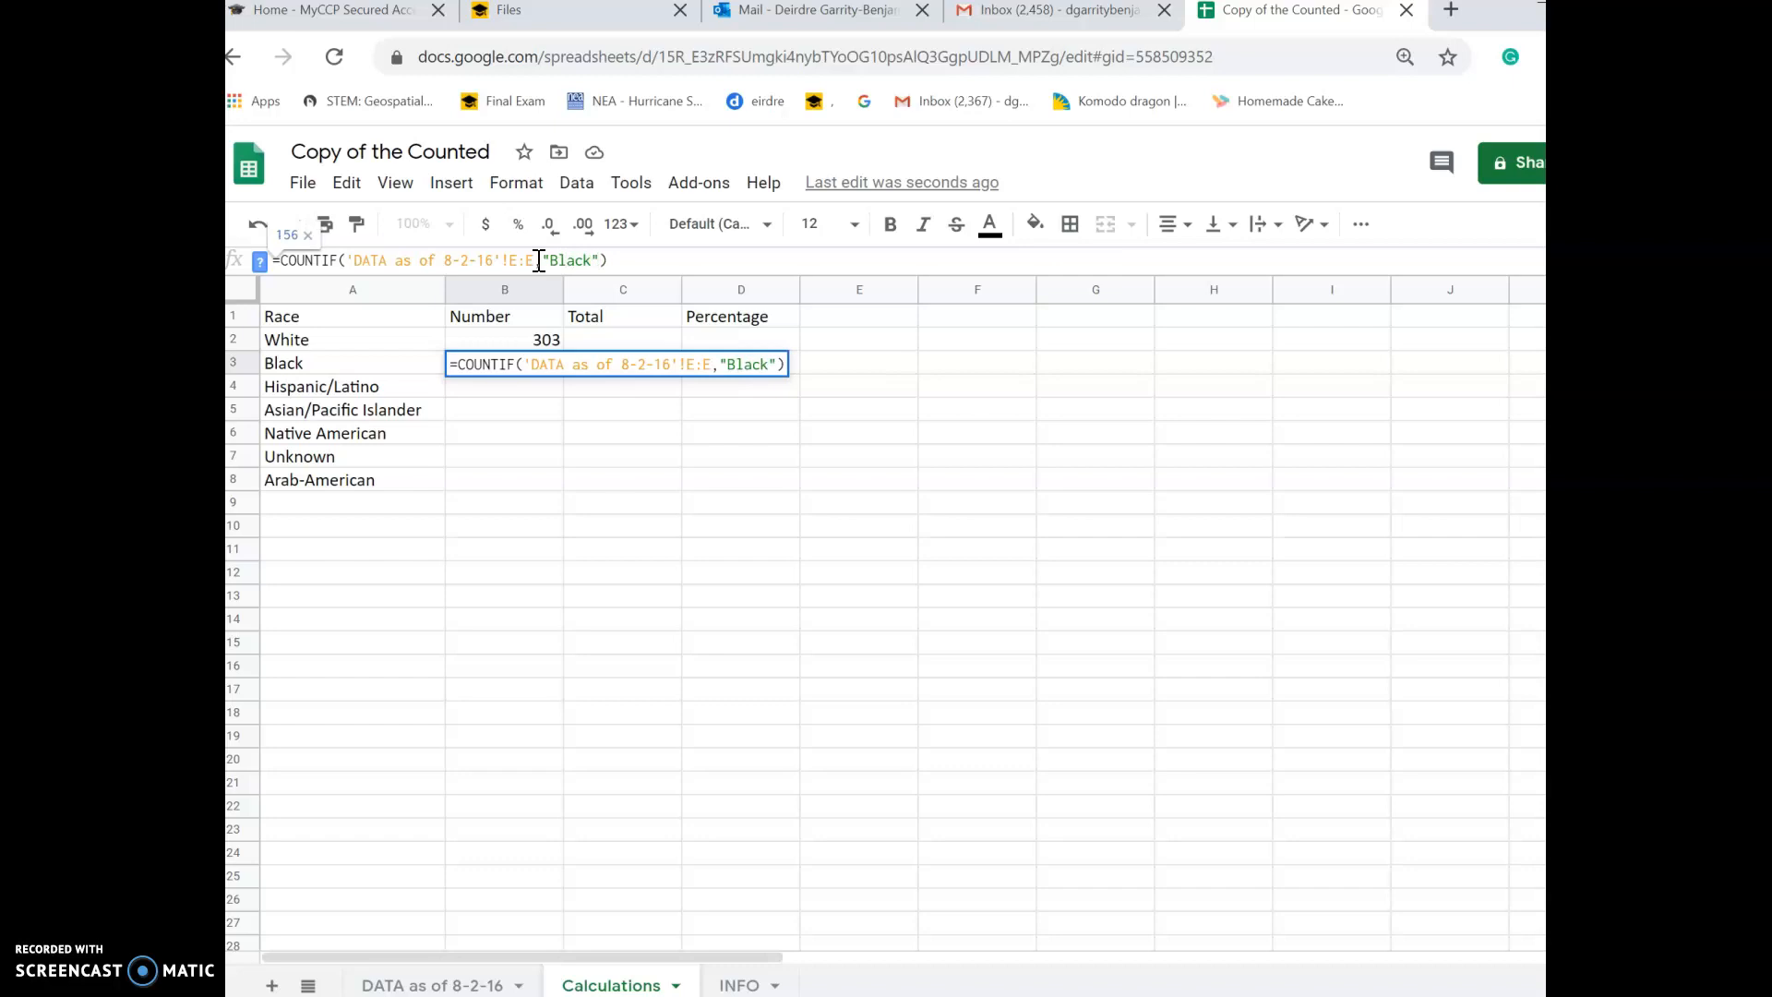
{"action": "key", "text": "Return"}
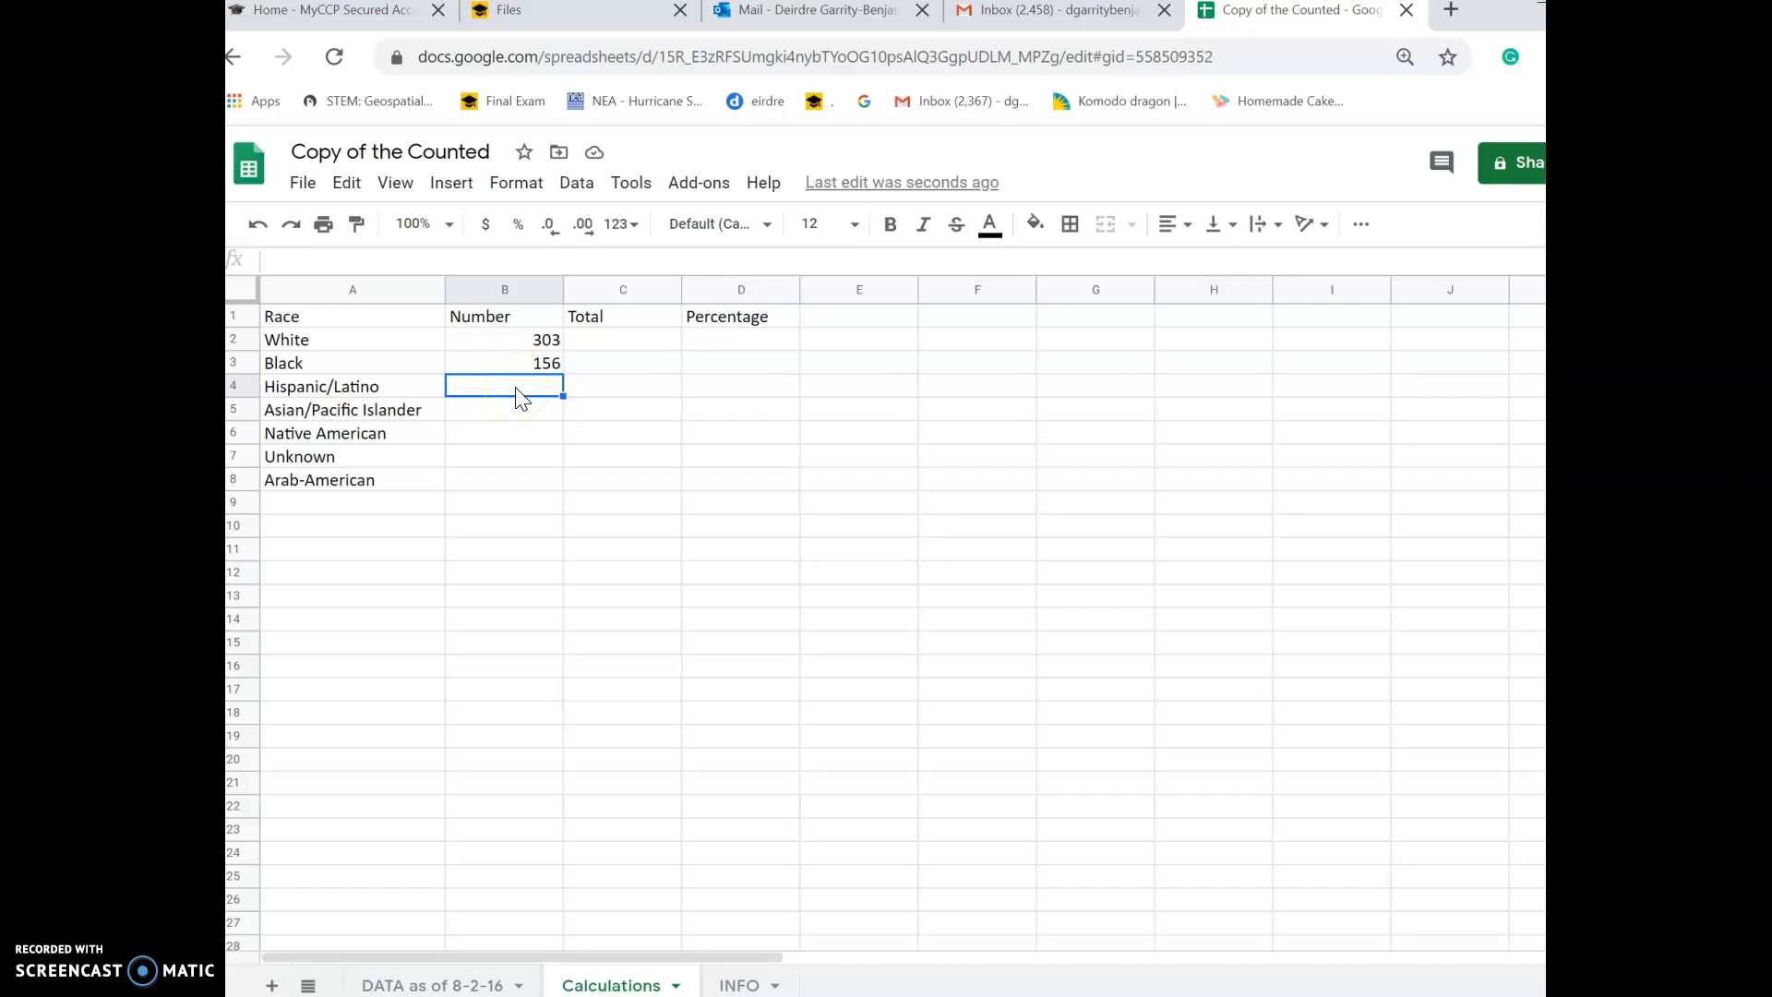
Insert a COUNTIF function in B4 for the Hispanic/Latino row, with column E (raceethnicity) of the DATA as of 8-2-16 sheet as range.
{"action": "left_click", "coordinate": [311, 184]}
{"action": "mouse_move", "coordinate": [454, 184]}
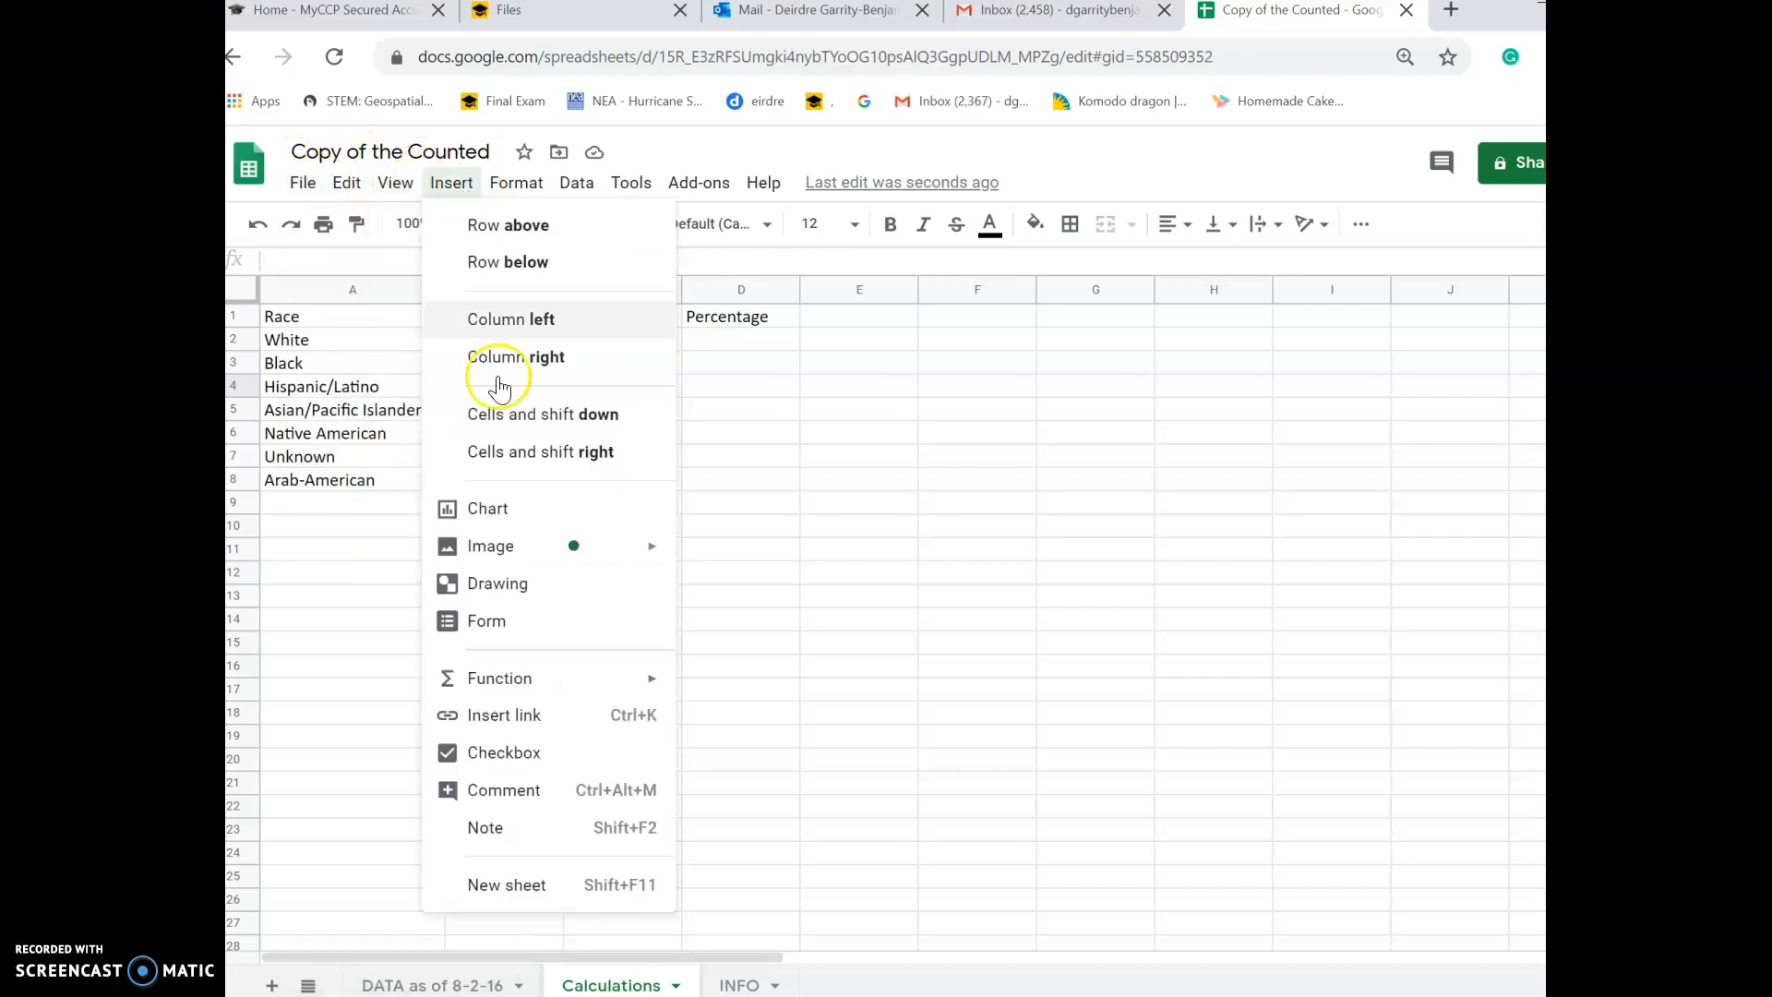
{"action": "mouse_move", "coordinate": [581, 688]}
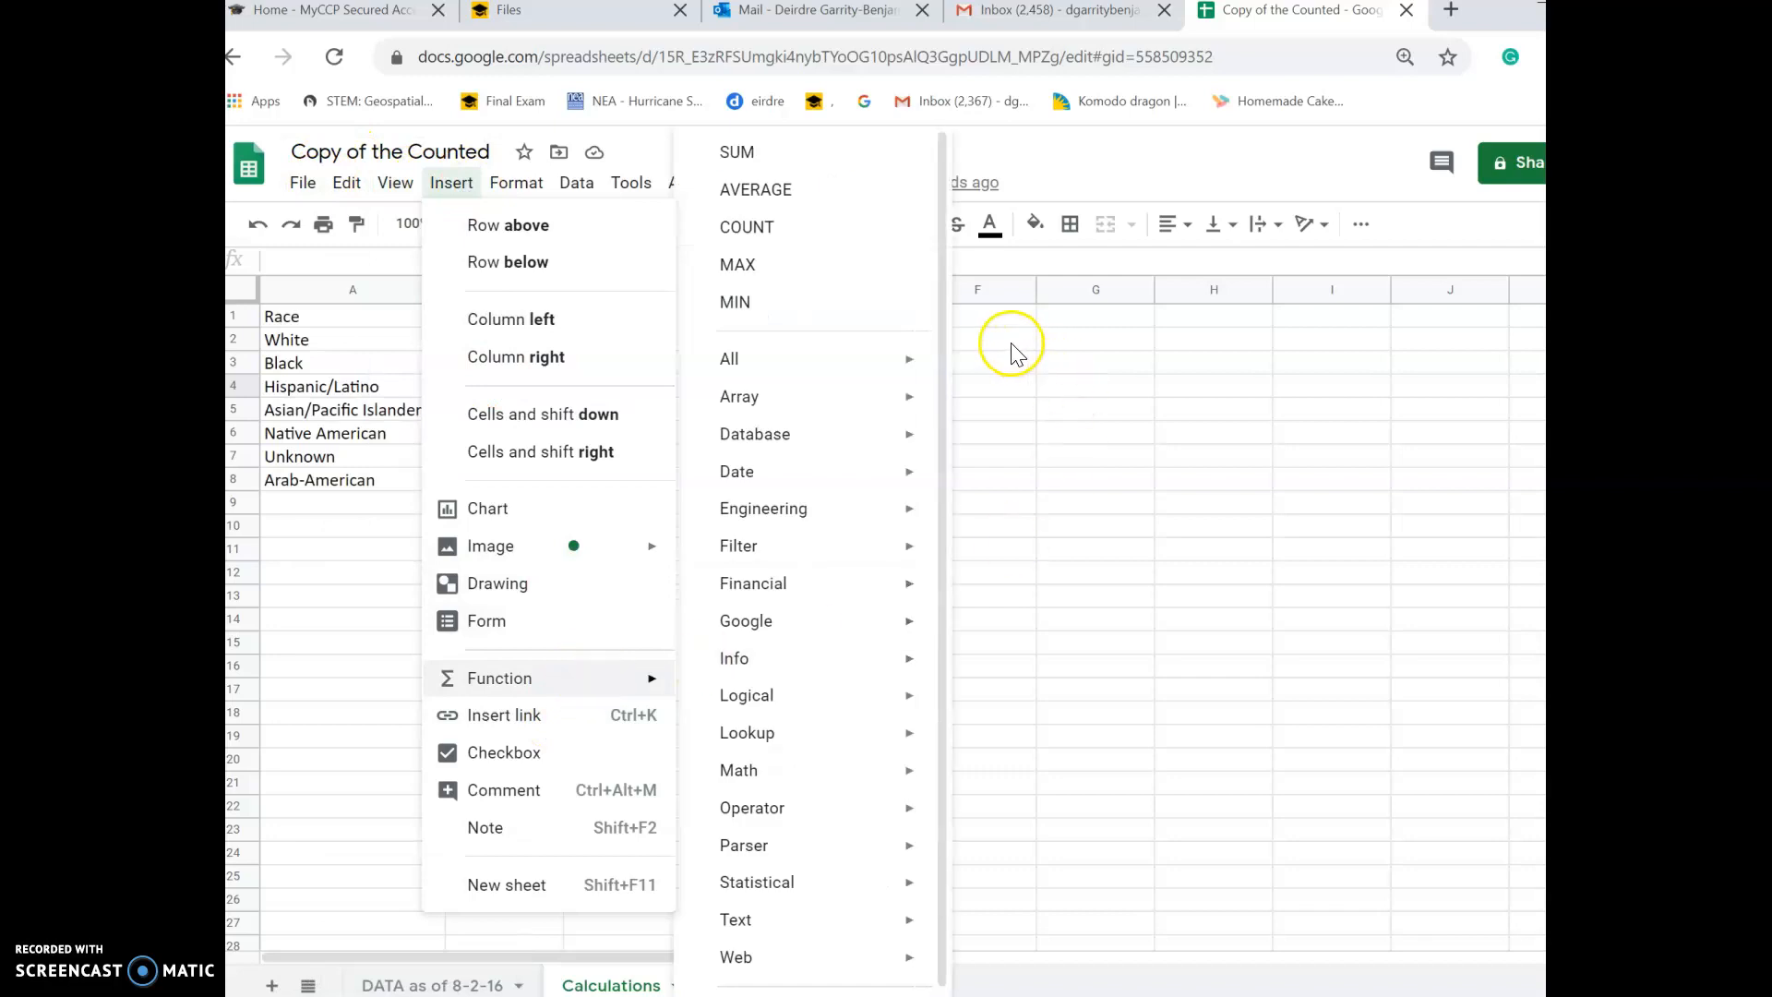
{"action": "mouse_move", "coordinate": [909, 364]}
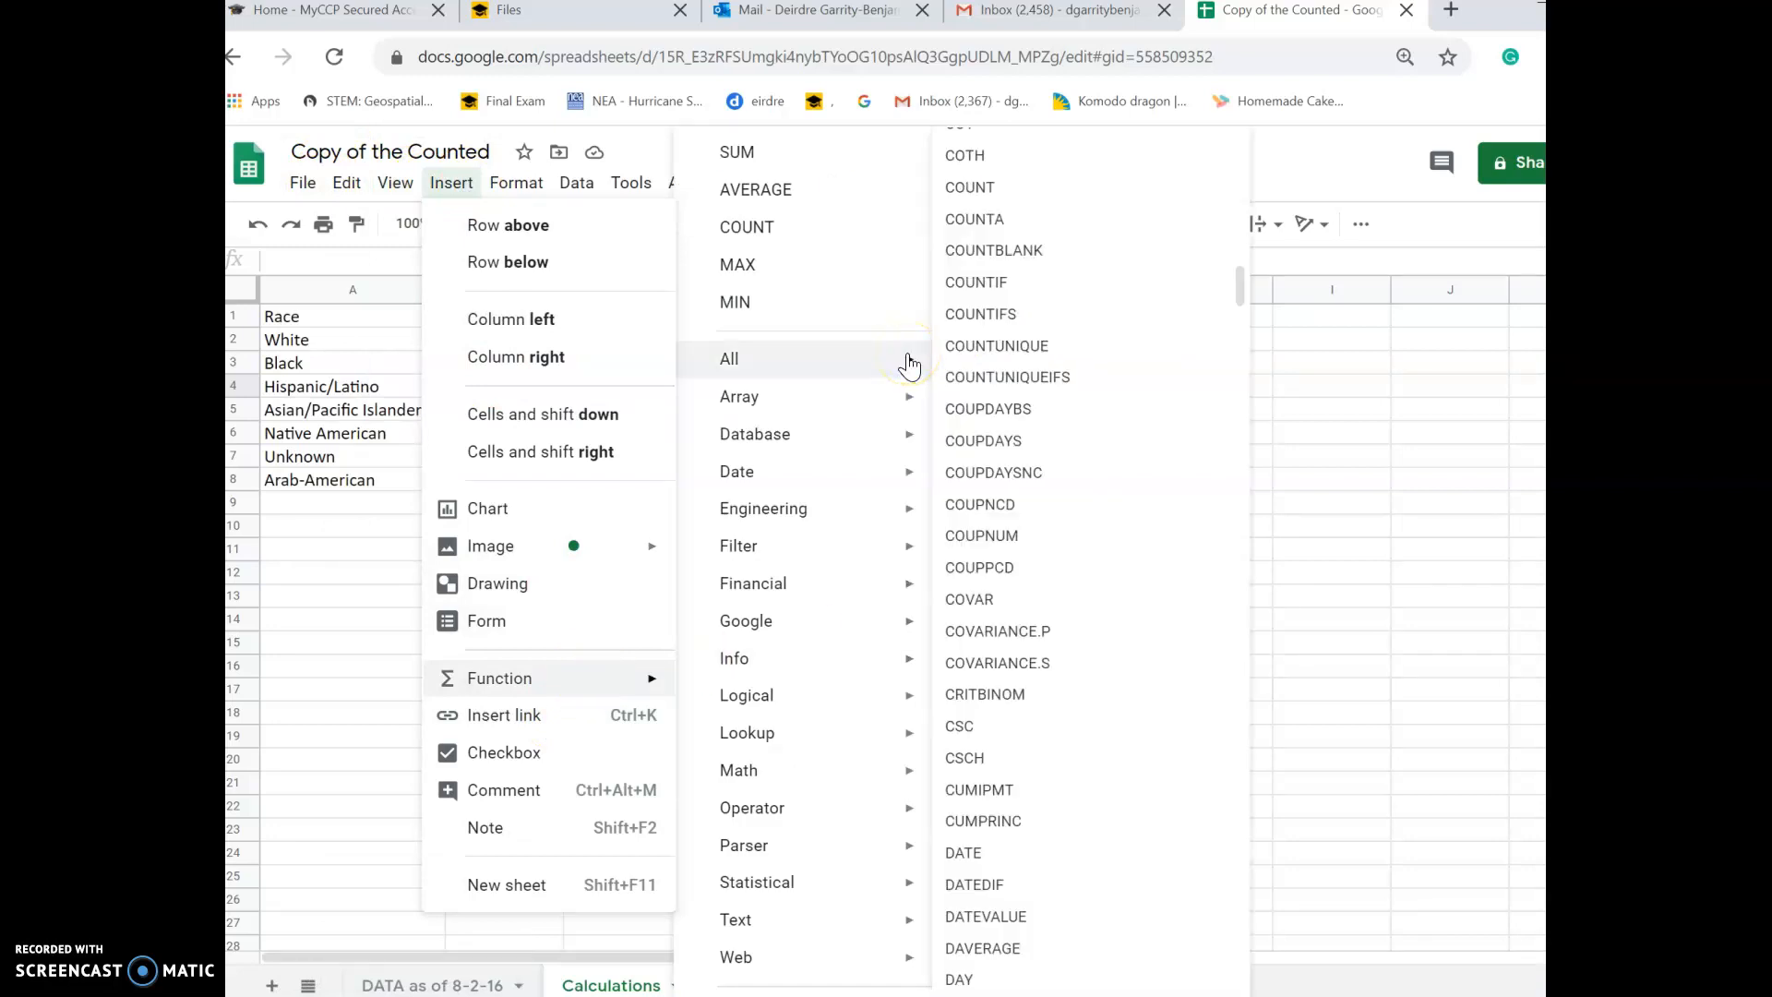
{"action": "left_click", "coordinate": [986, 298]}
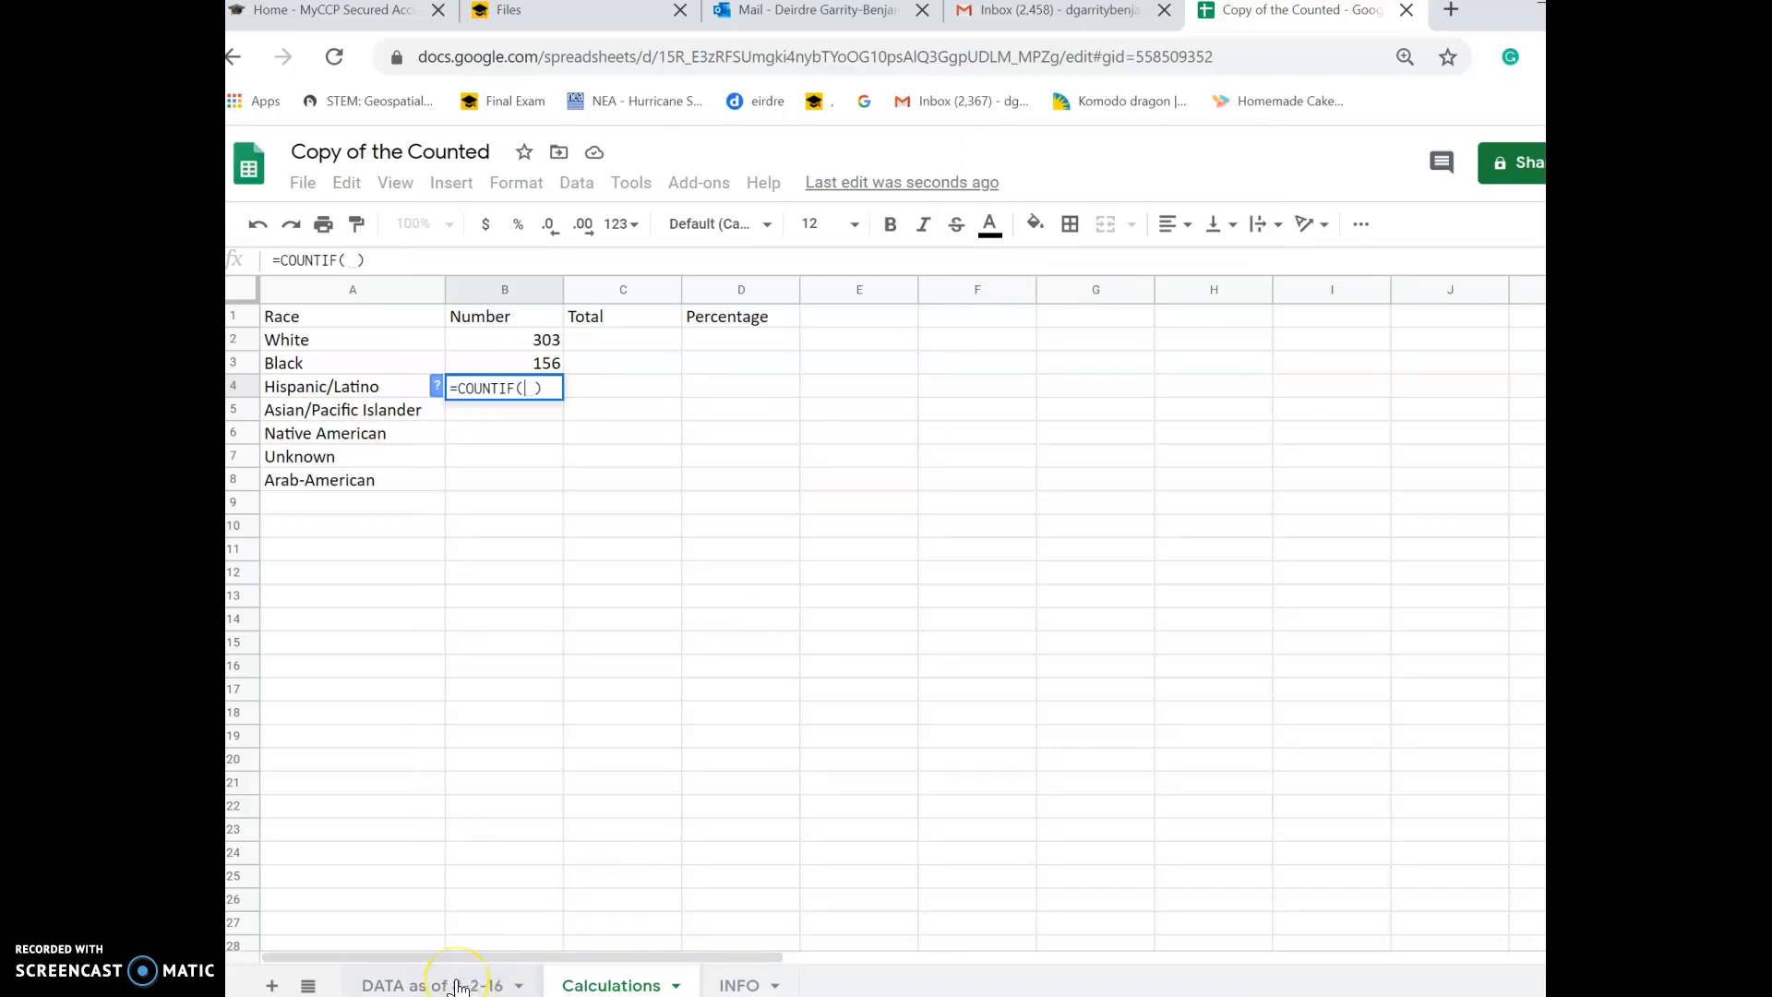
{"action": "left_click", "coordinate": [458, 985]}
{"action": "left_click", "coordinate": [1008, 286]}
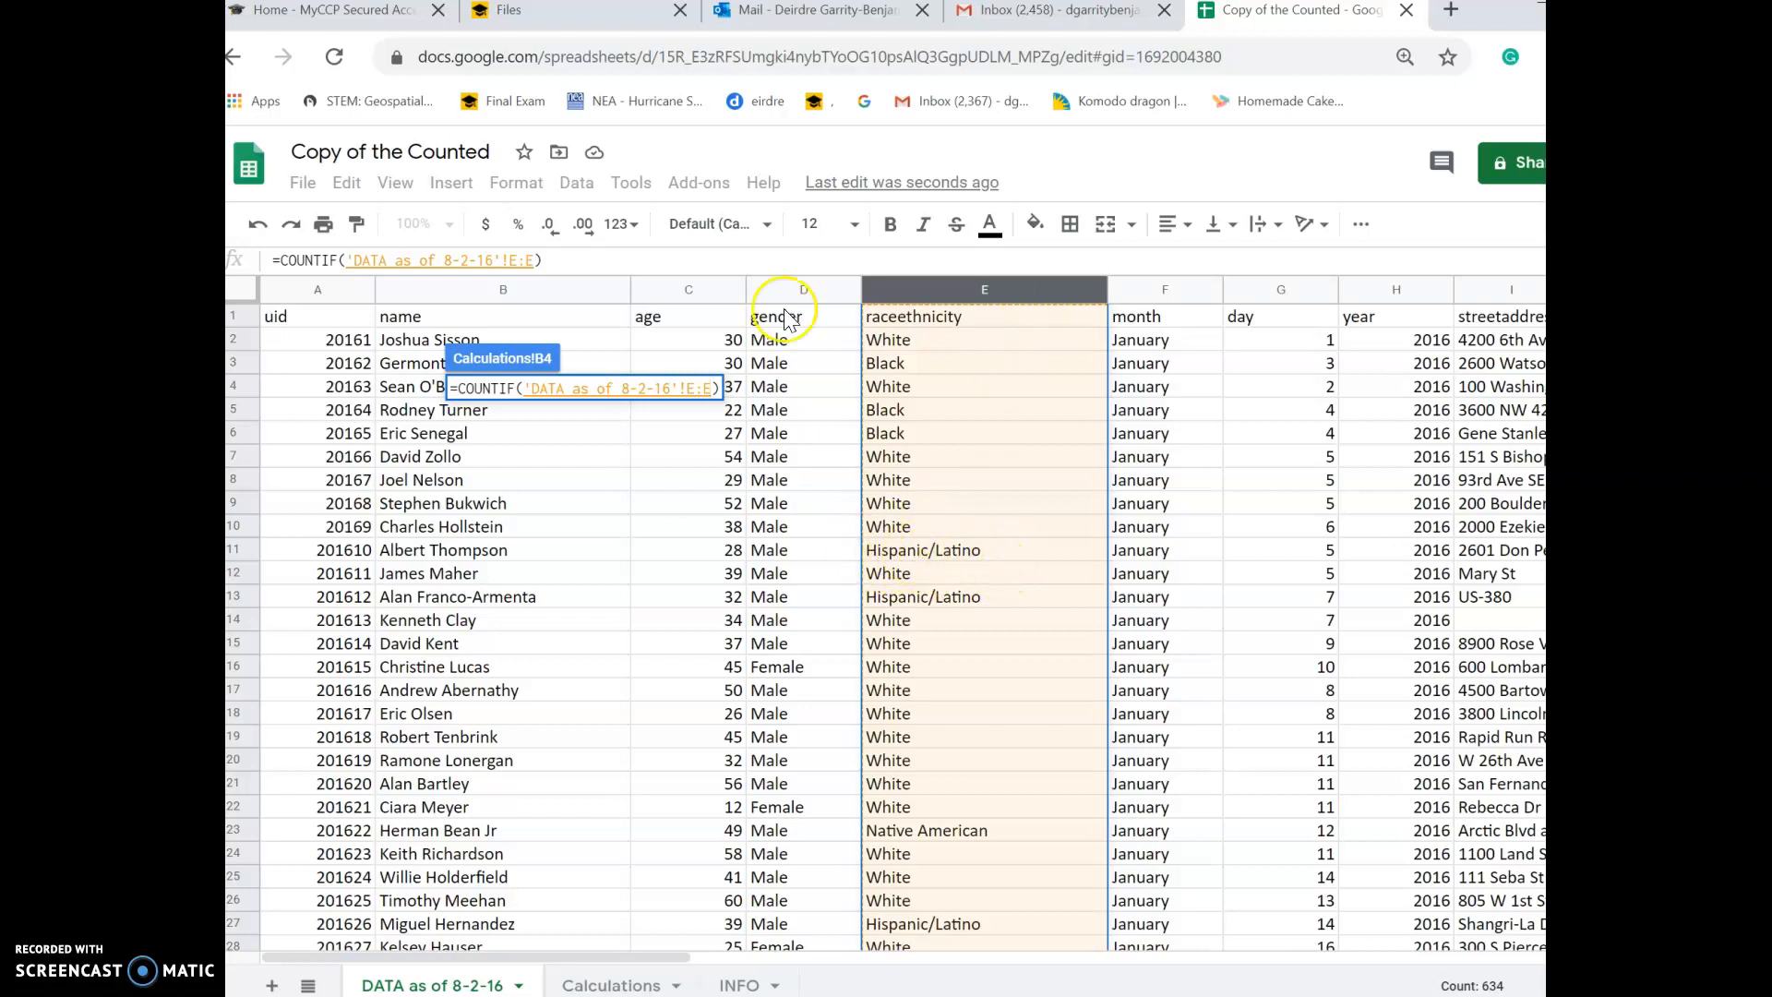
Add Hispanic/Latino with only an opening quotation mark as B4's COUNTIF criterion and commit the formula.
{"action": "left_click", "coordinate": [544, 270]}
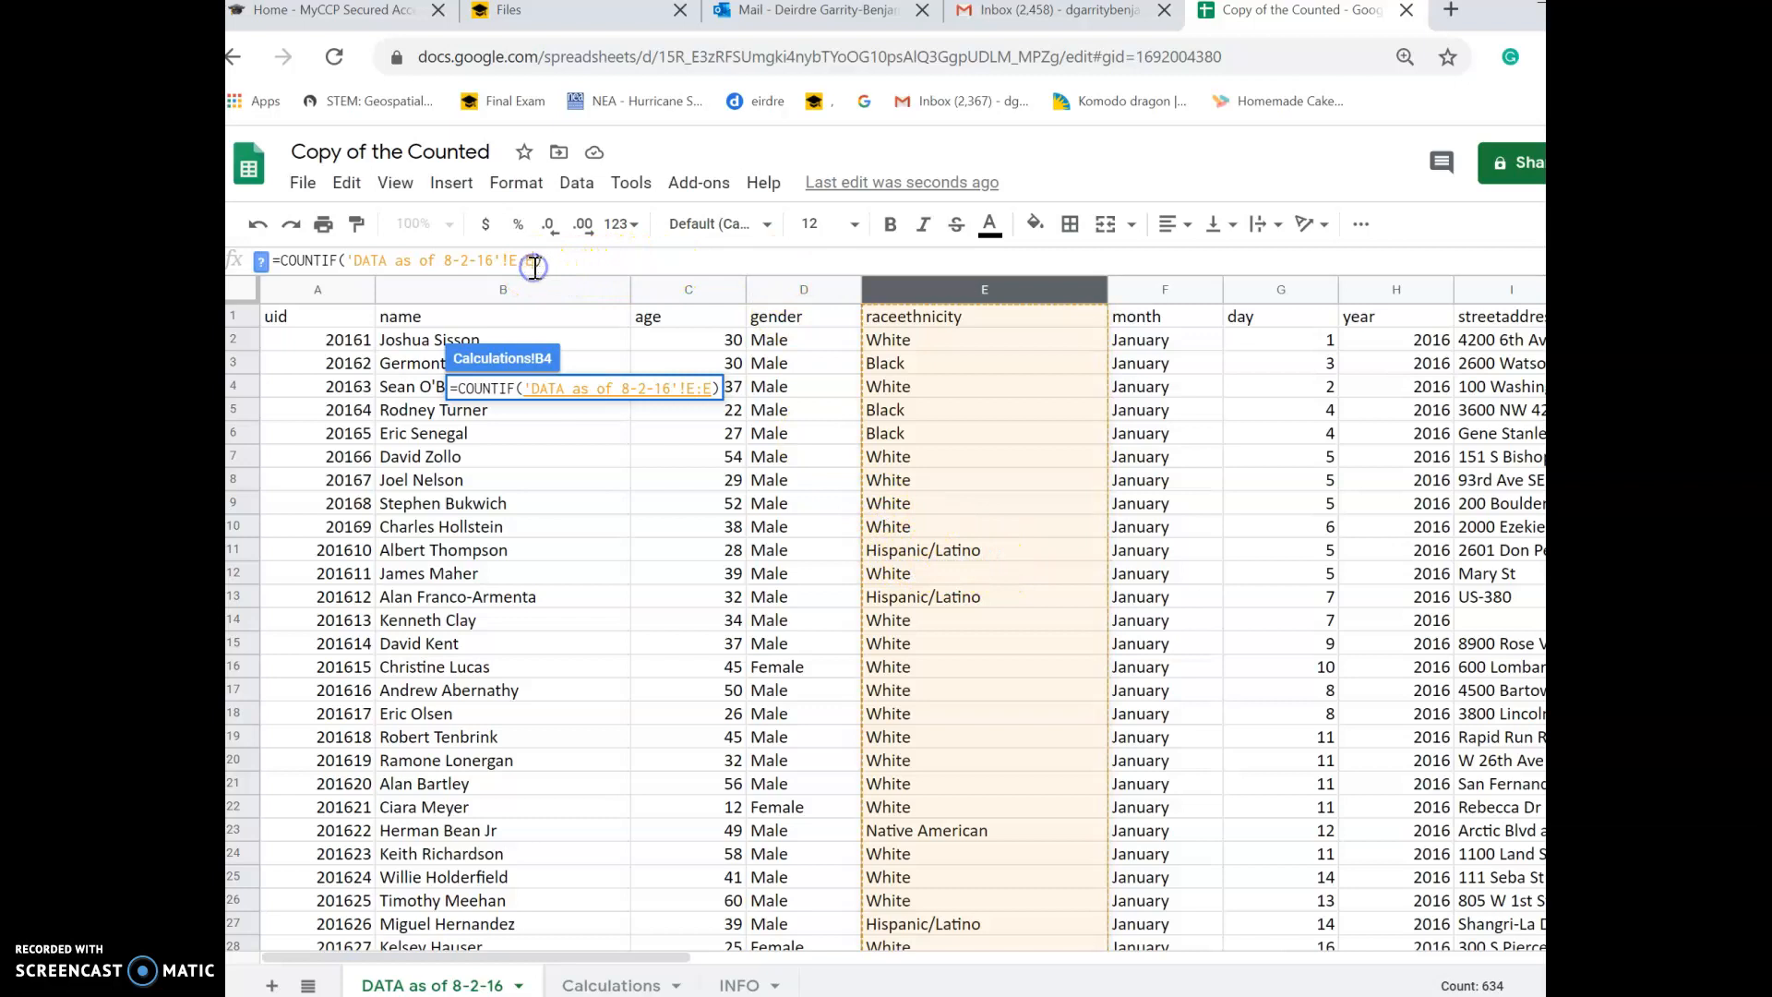
{"action": "type", "text": ","}
{"action": "key", "text": "BackSpace"}
{"action": "type", "text": "\""}
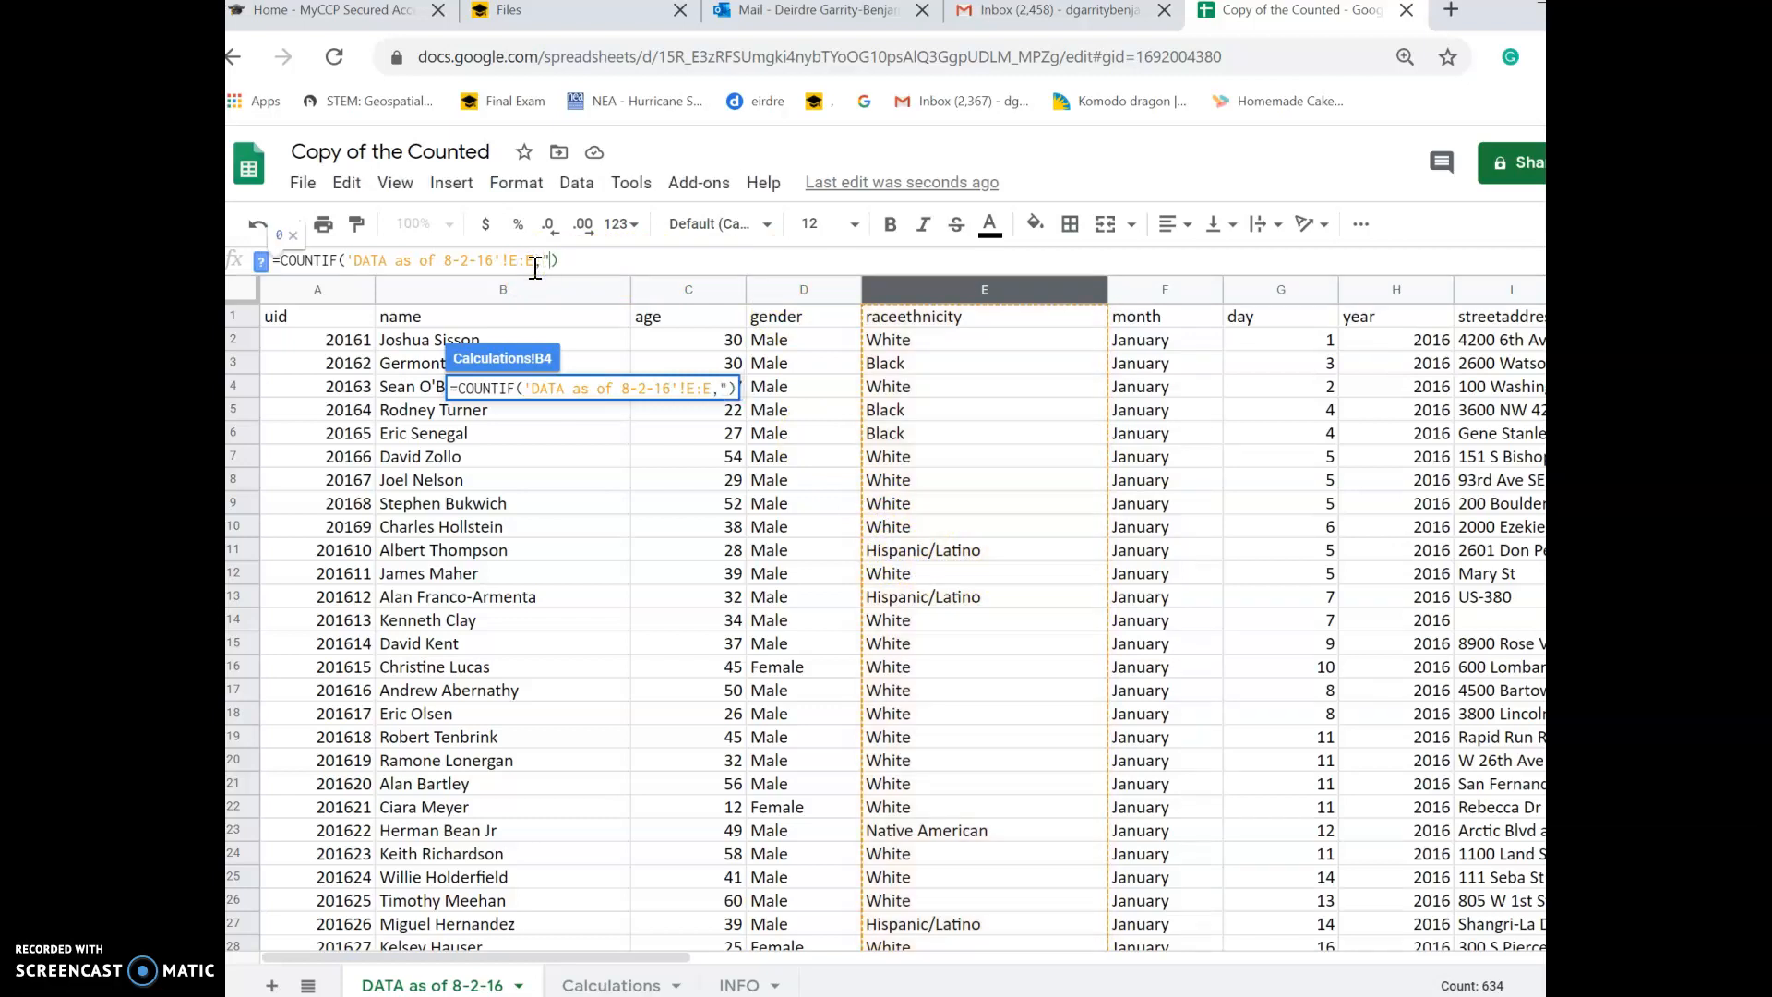
{"action": "type", "text": "Hispanic"}
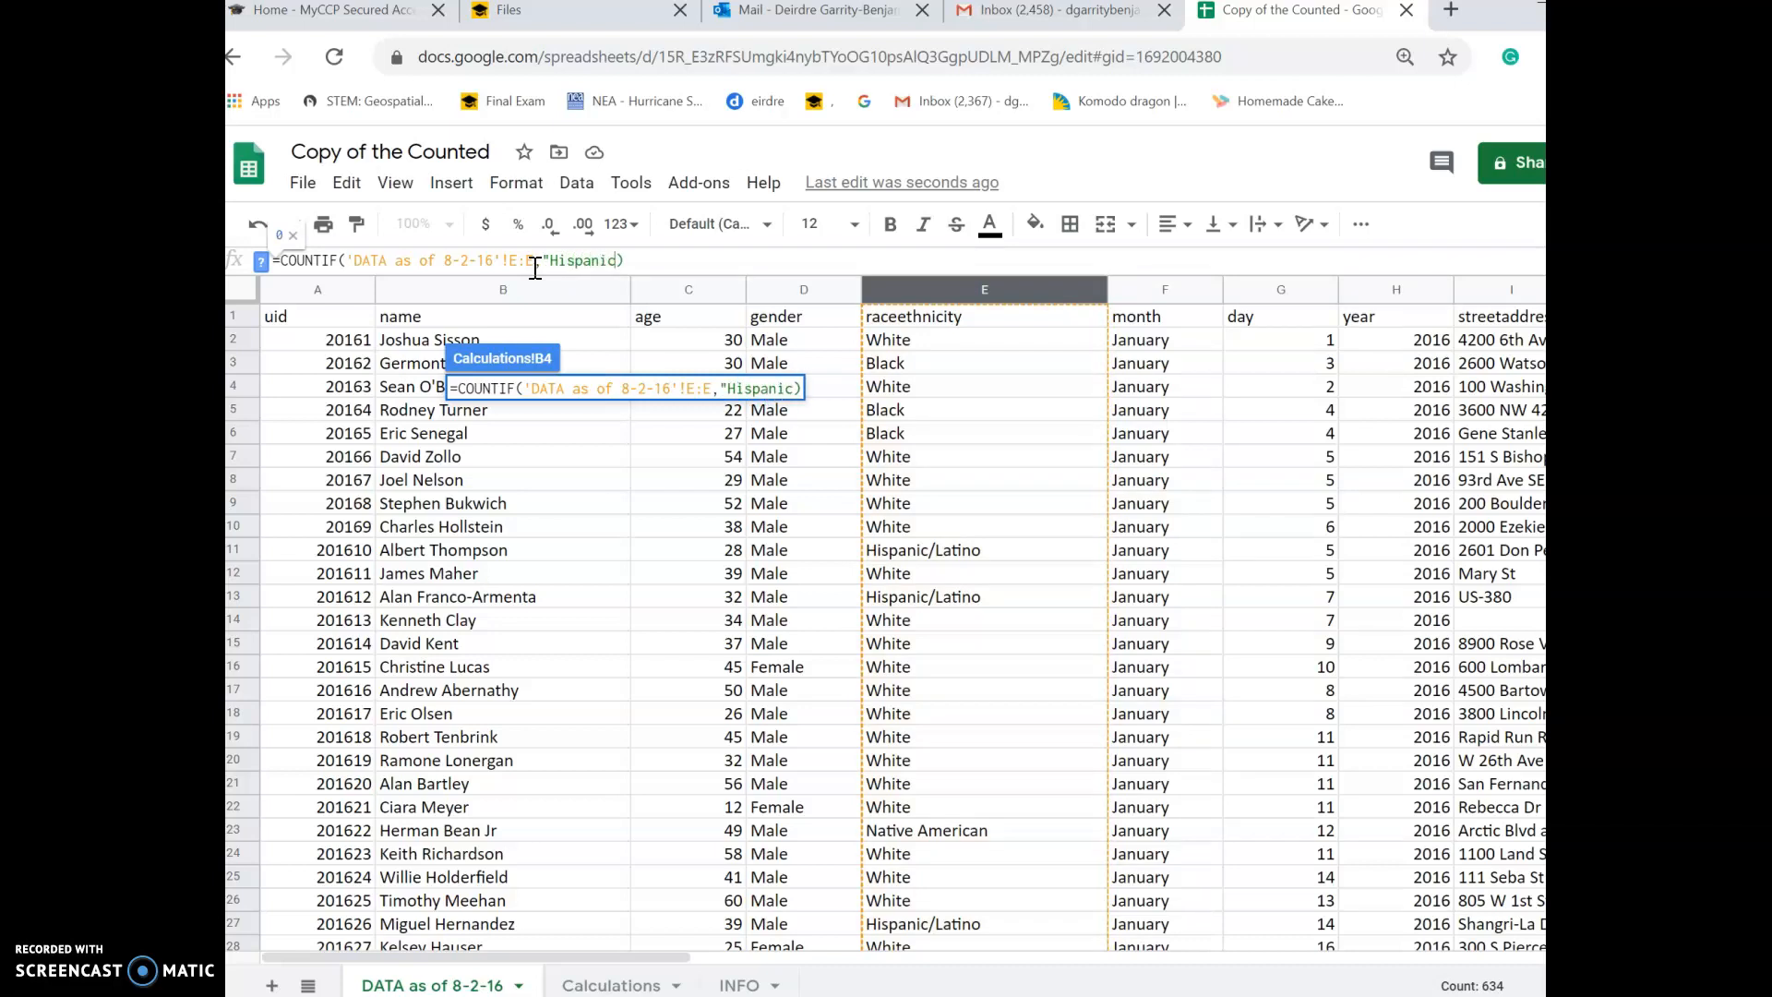
{"action": "type", "text": "/Latino"}
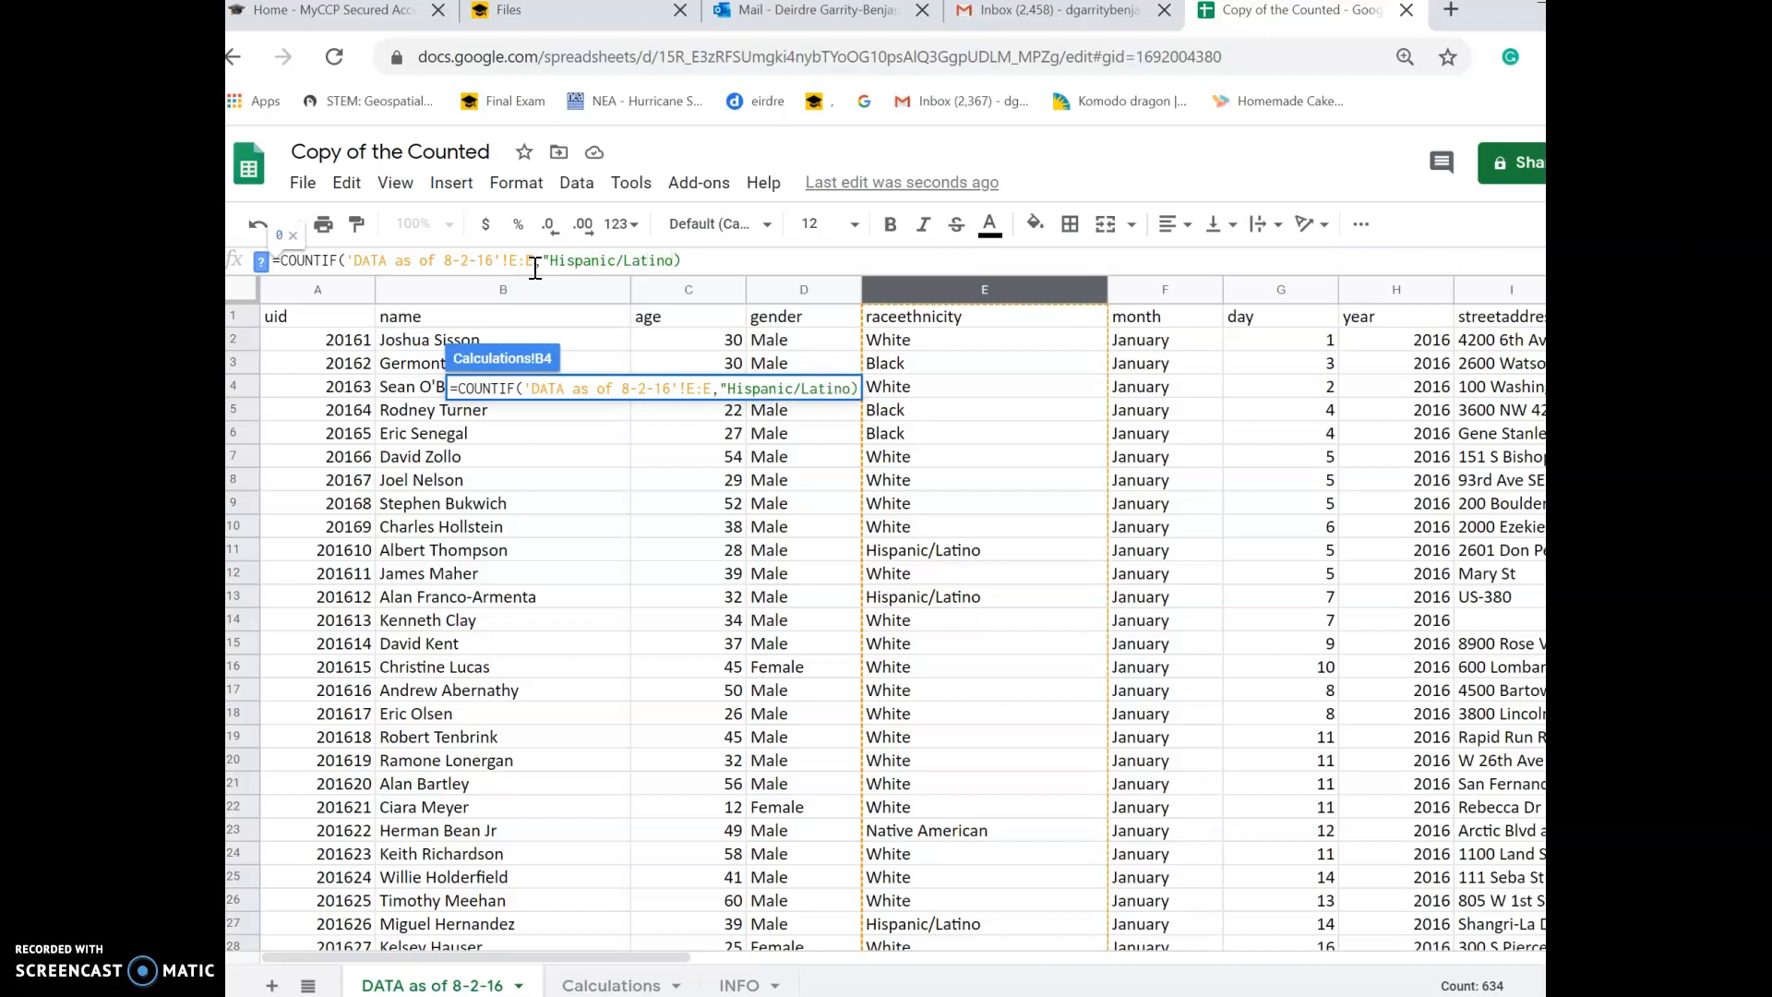
{"action": "key", "text": "Return"}
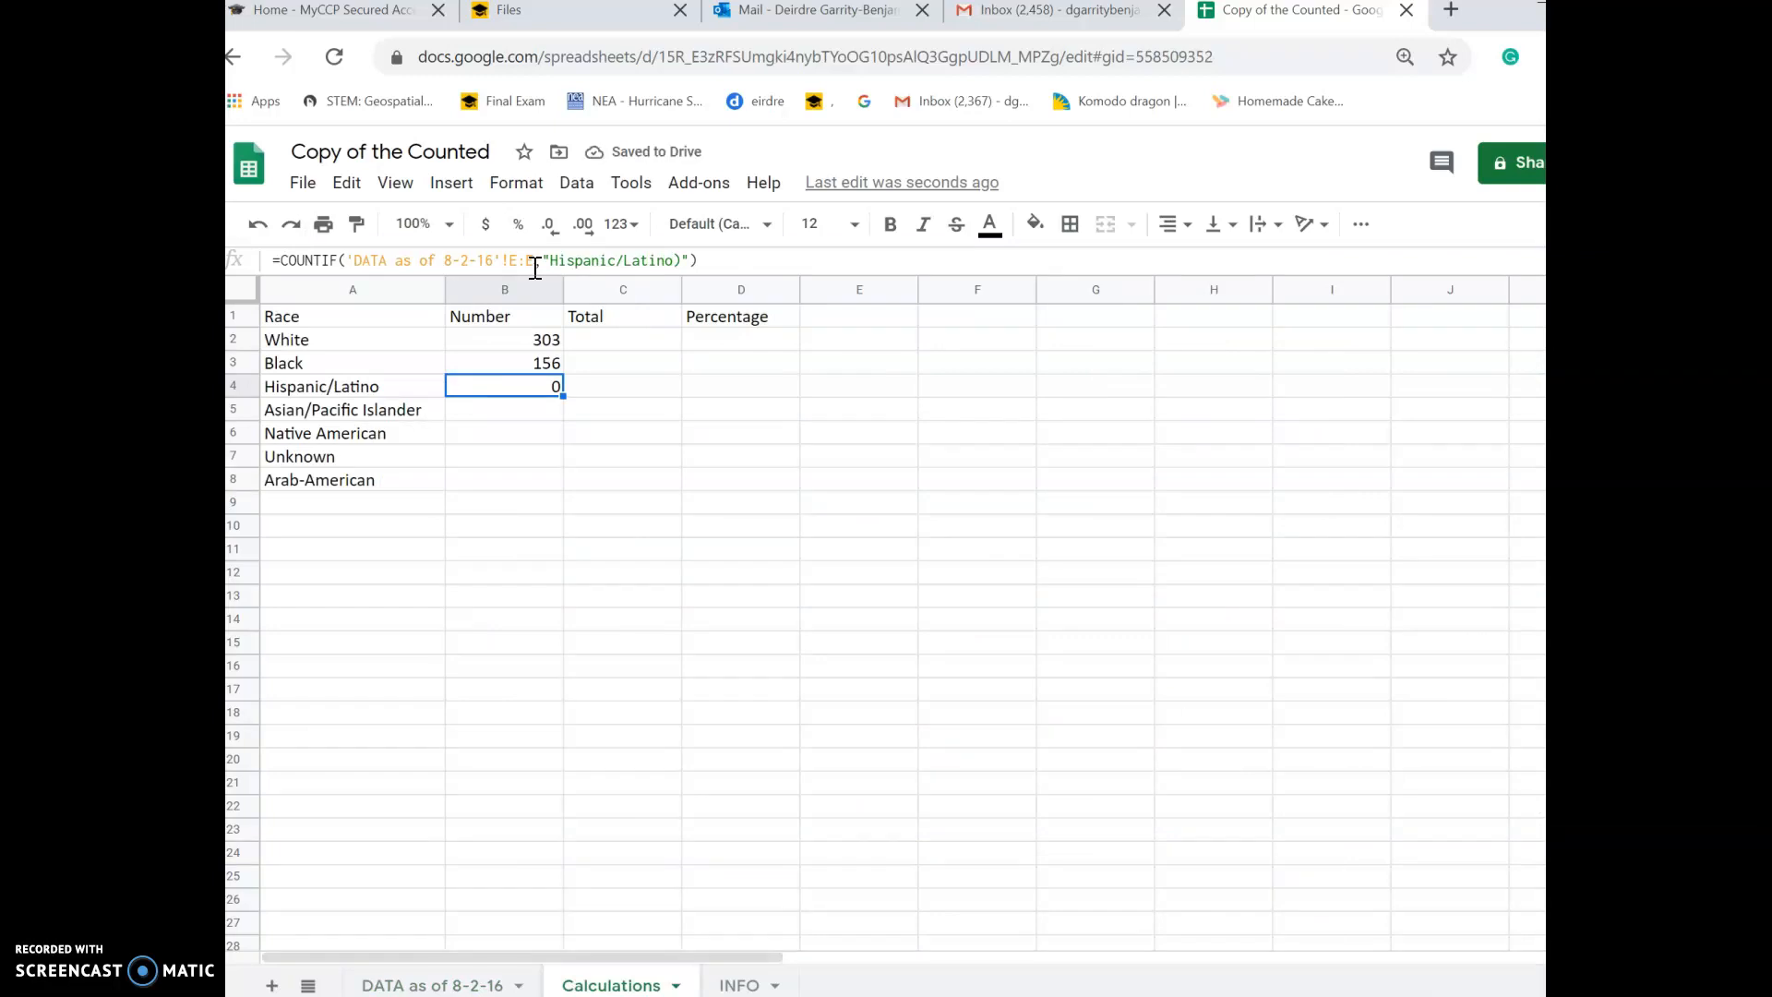
Remove the stray closing parenthesis inside the quoted Hispanic/Latino criterion of B4's formula and commit it.
{"action": "left_click", "coordinate": [679, 261]}
{"action": "key", "text": "BackSpace"}
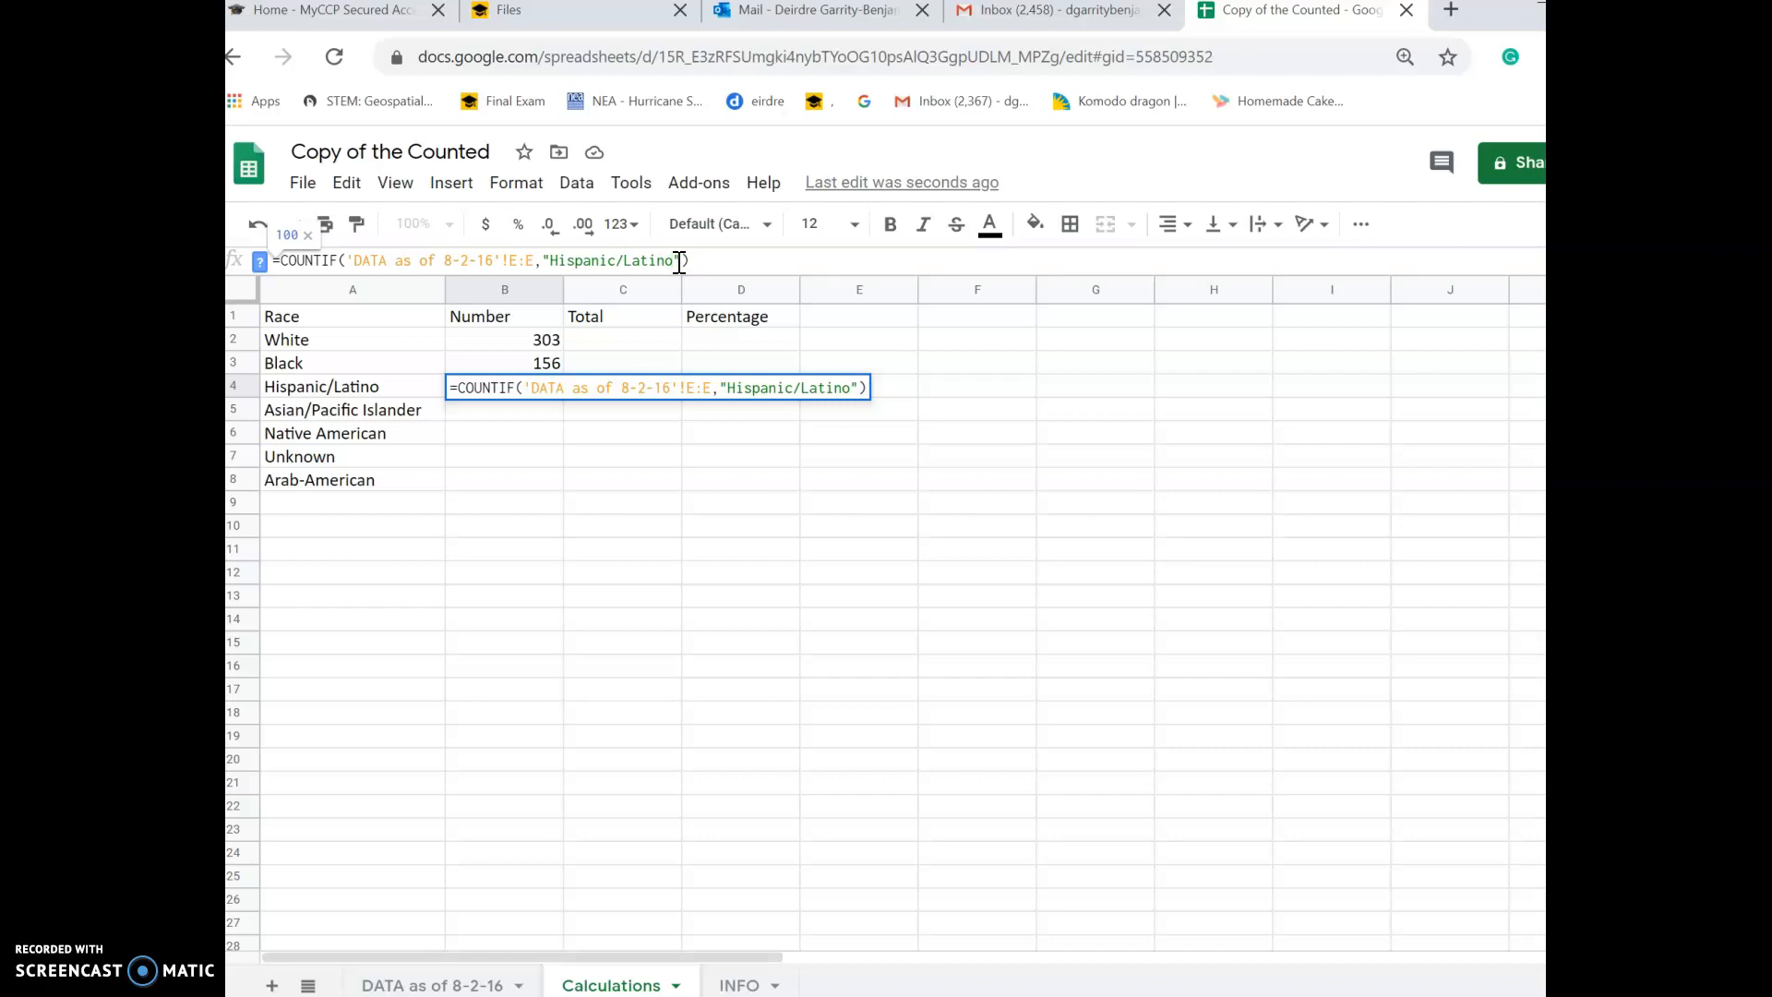
{"action": "key", "text": "Return"}
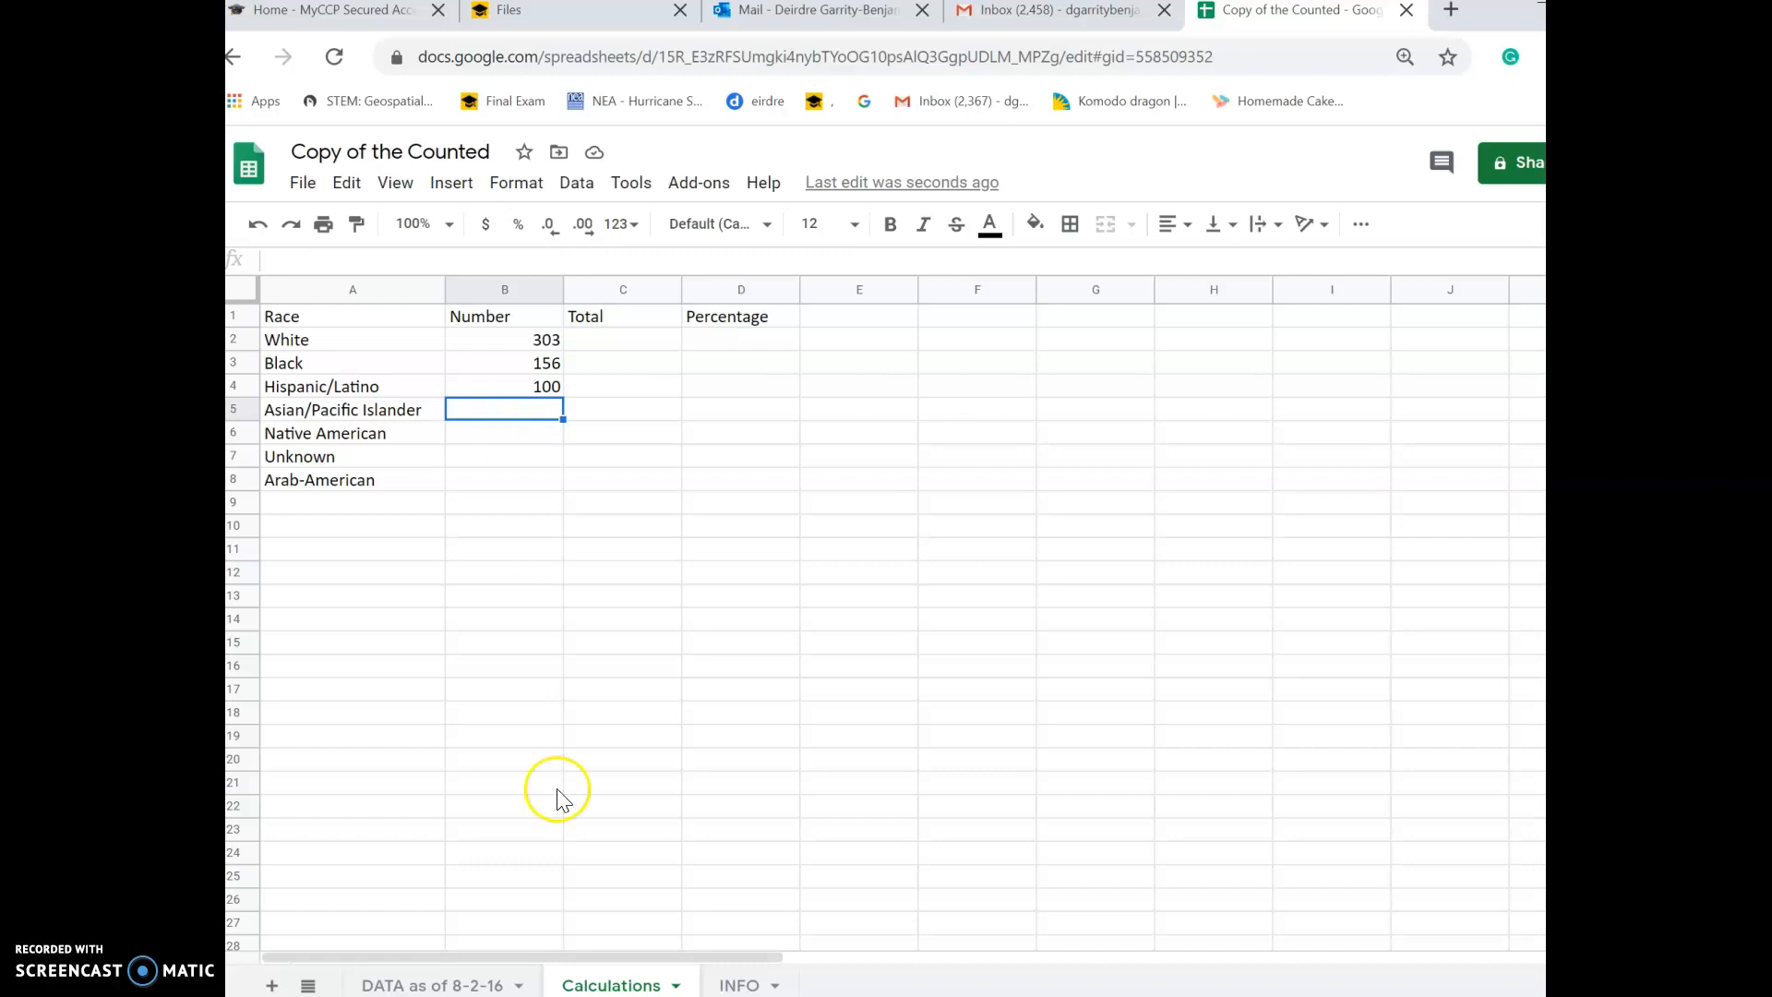
Insert a COUNTIF function in B5 for the Asian/Pacific Islander row, with column E (raceethnicity) of the DATA as of 8-2-16 sheet as range.
{"action": "left_click", "coordinate": [309, 187]}
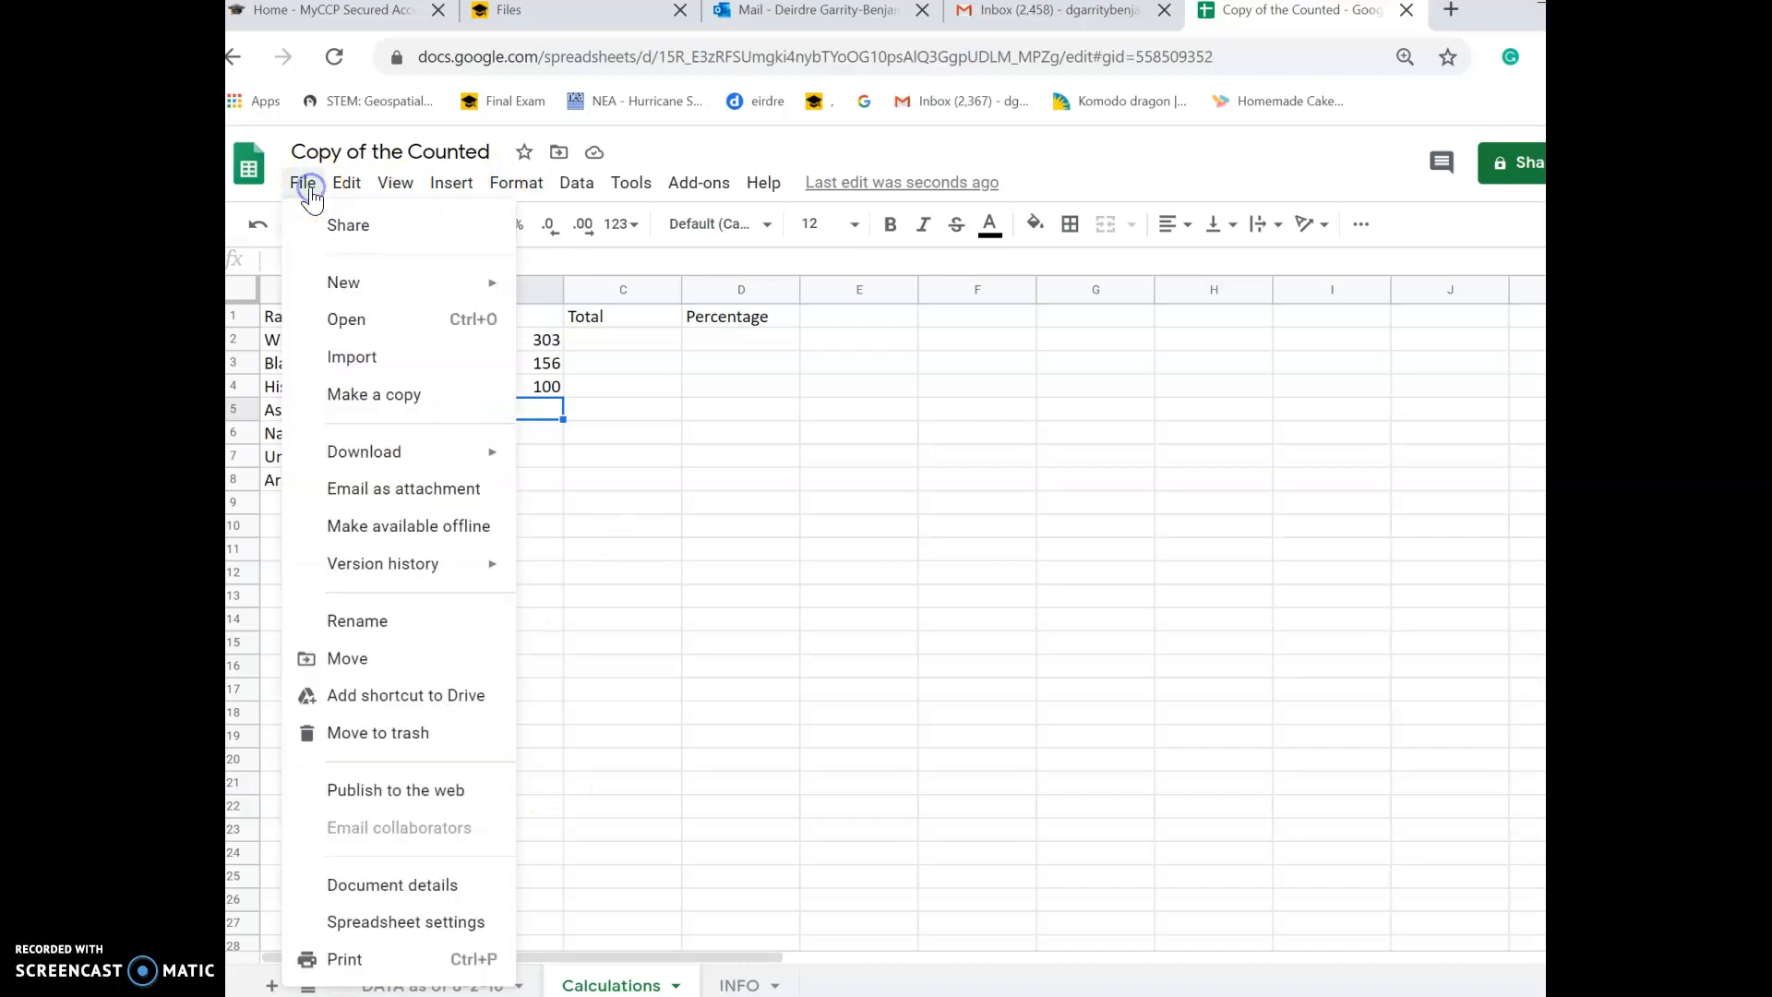
{"action": "left_click", "coordinate": [447, 184]}
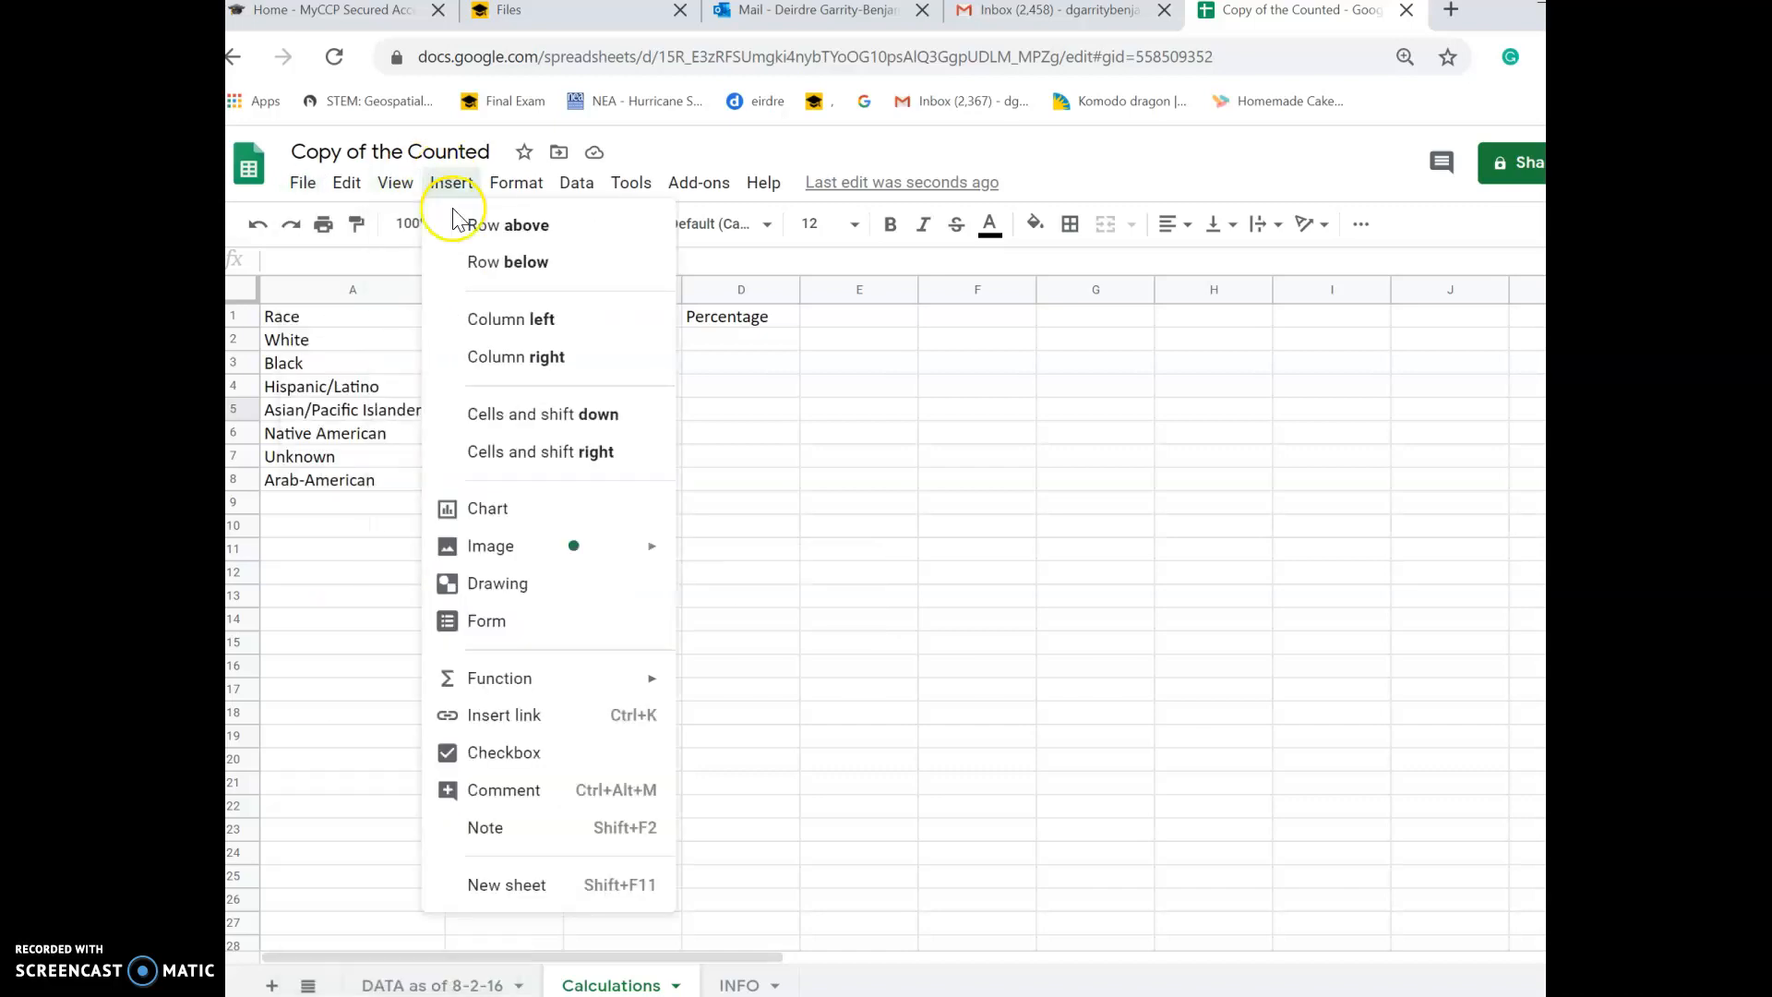
{"action": "mouse_move", "coordinate": [553, 680]}
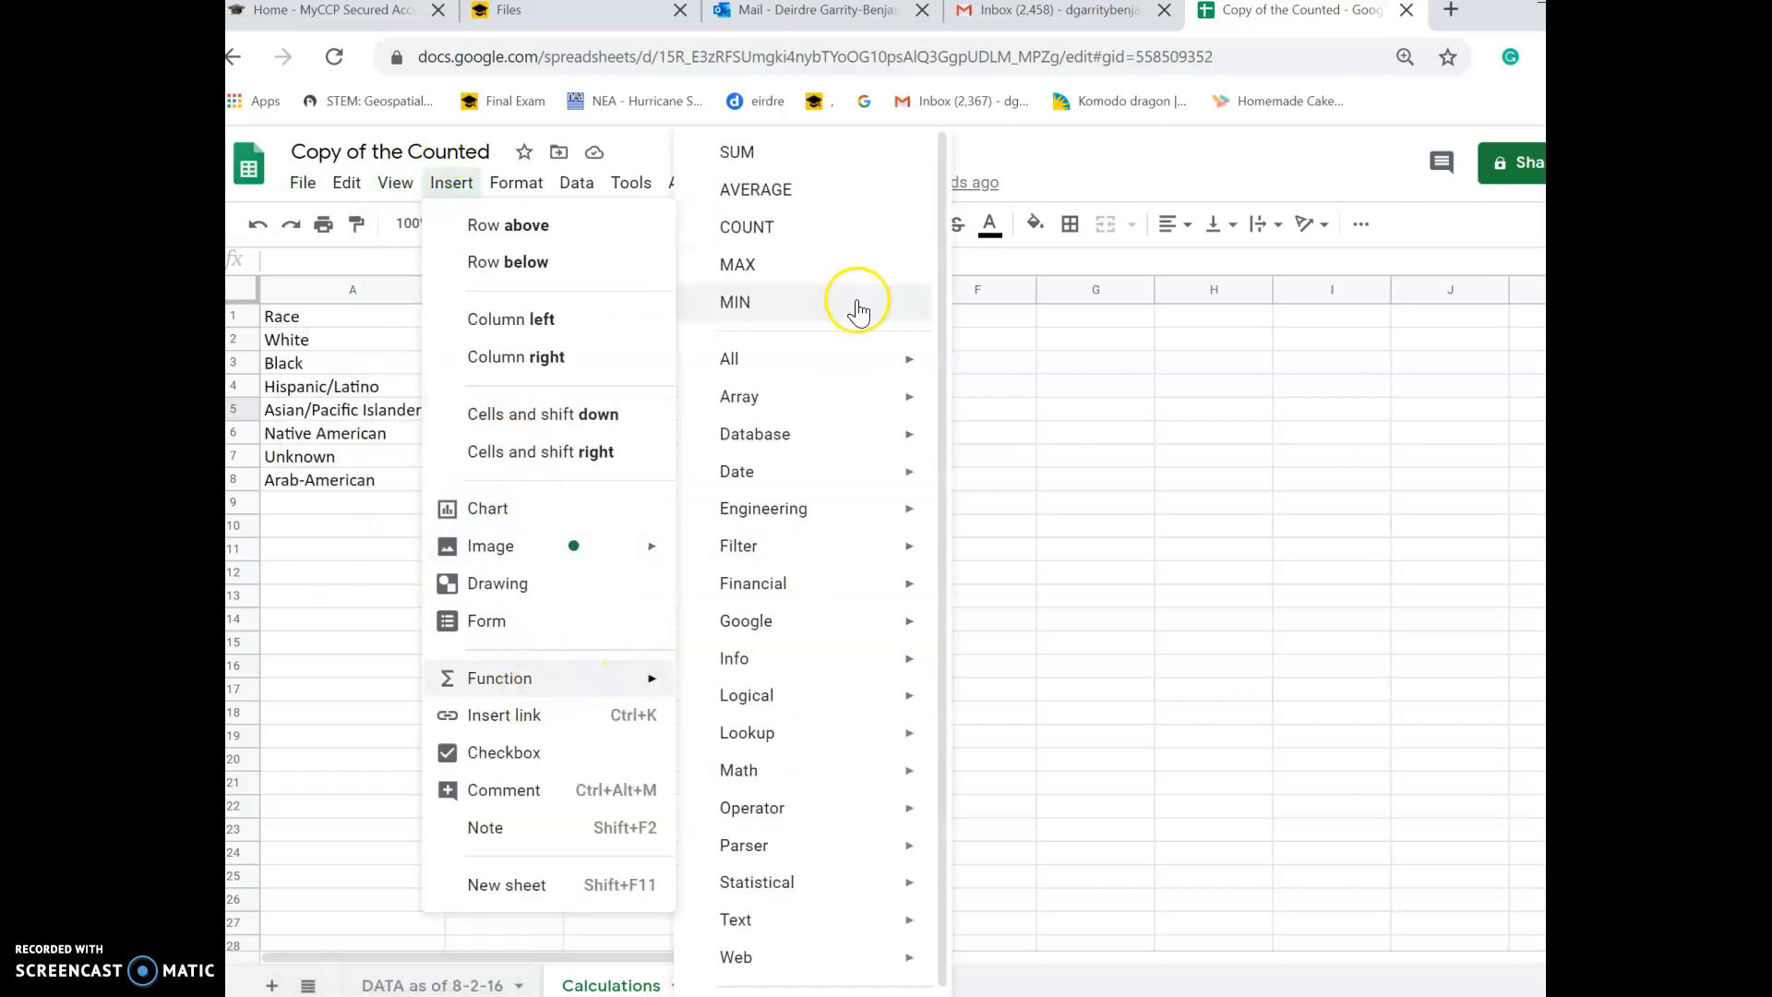
{"action": "mouse_move", "coordinate": [874, 360]}
{"action": "left_click", "coordinate": [1029, 295]}
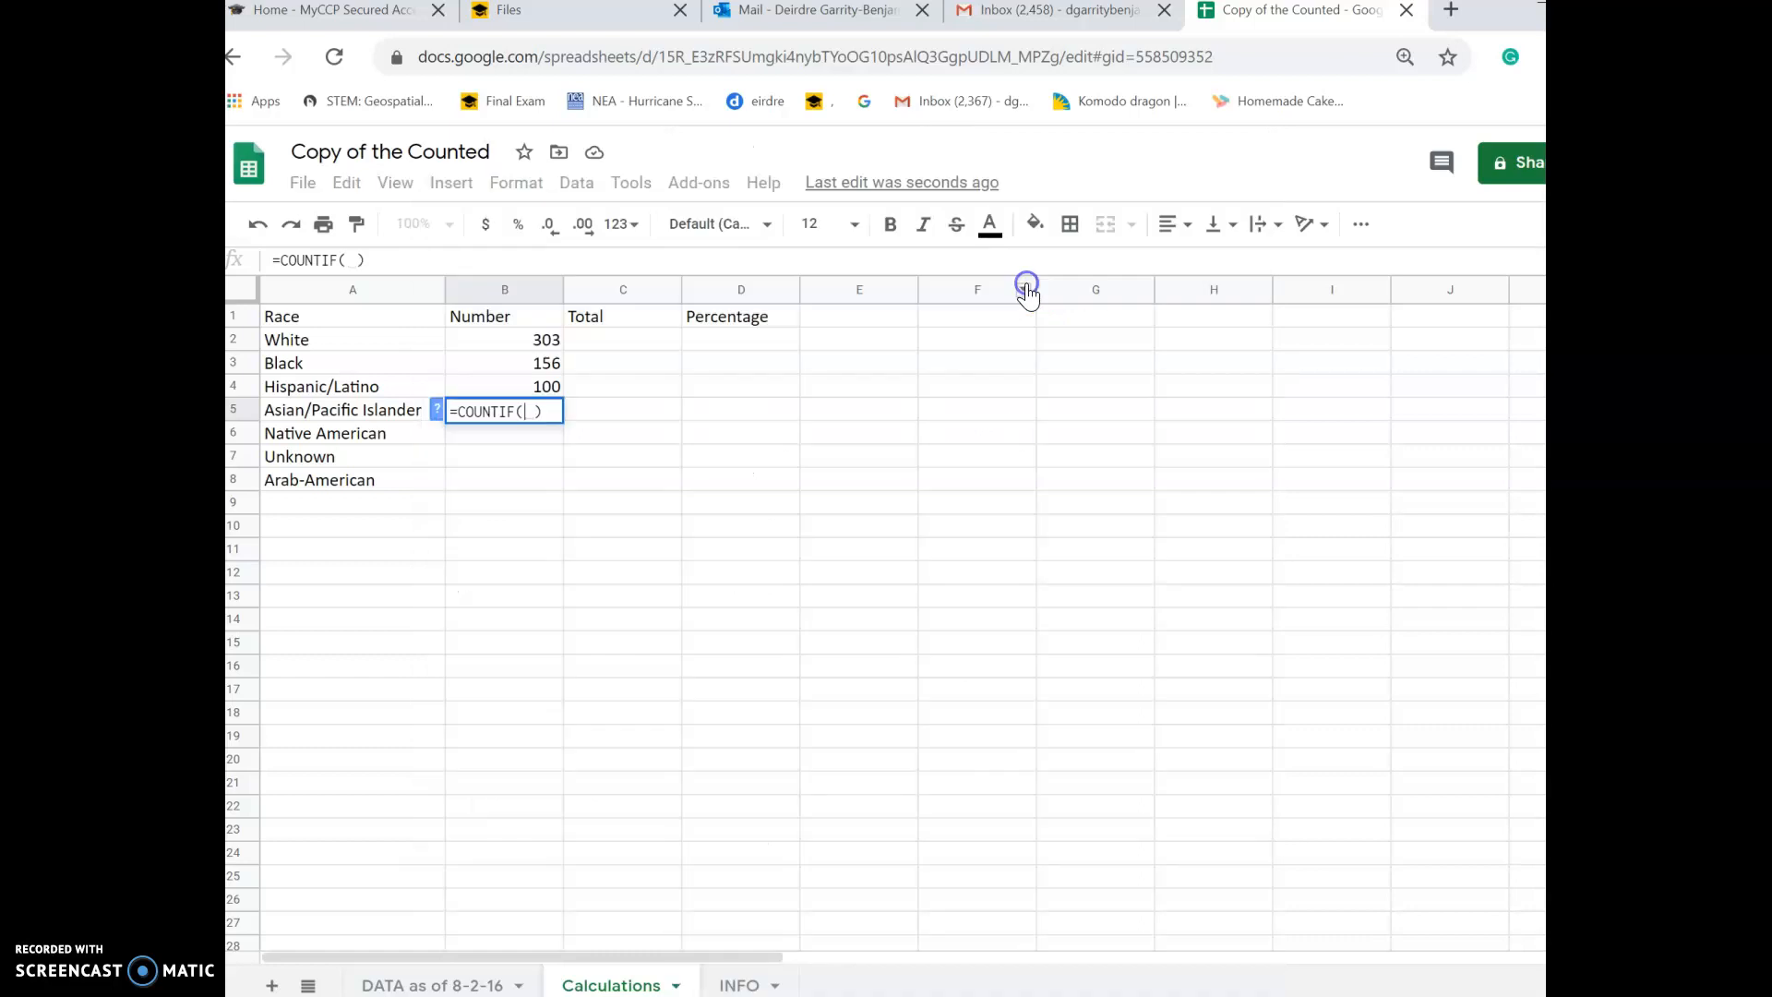
{"action": "left_click", "coordinate": [446, 985]}
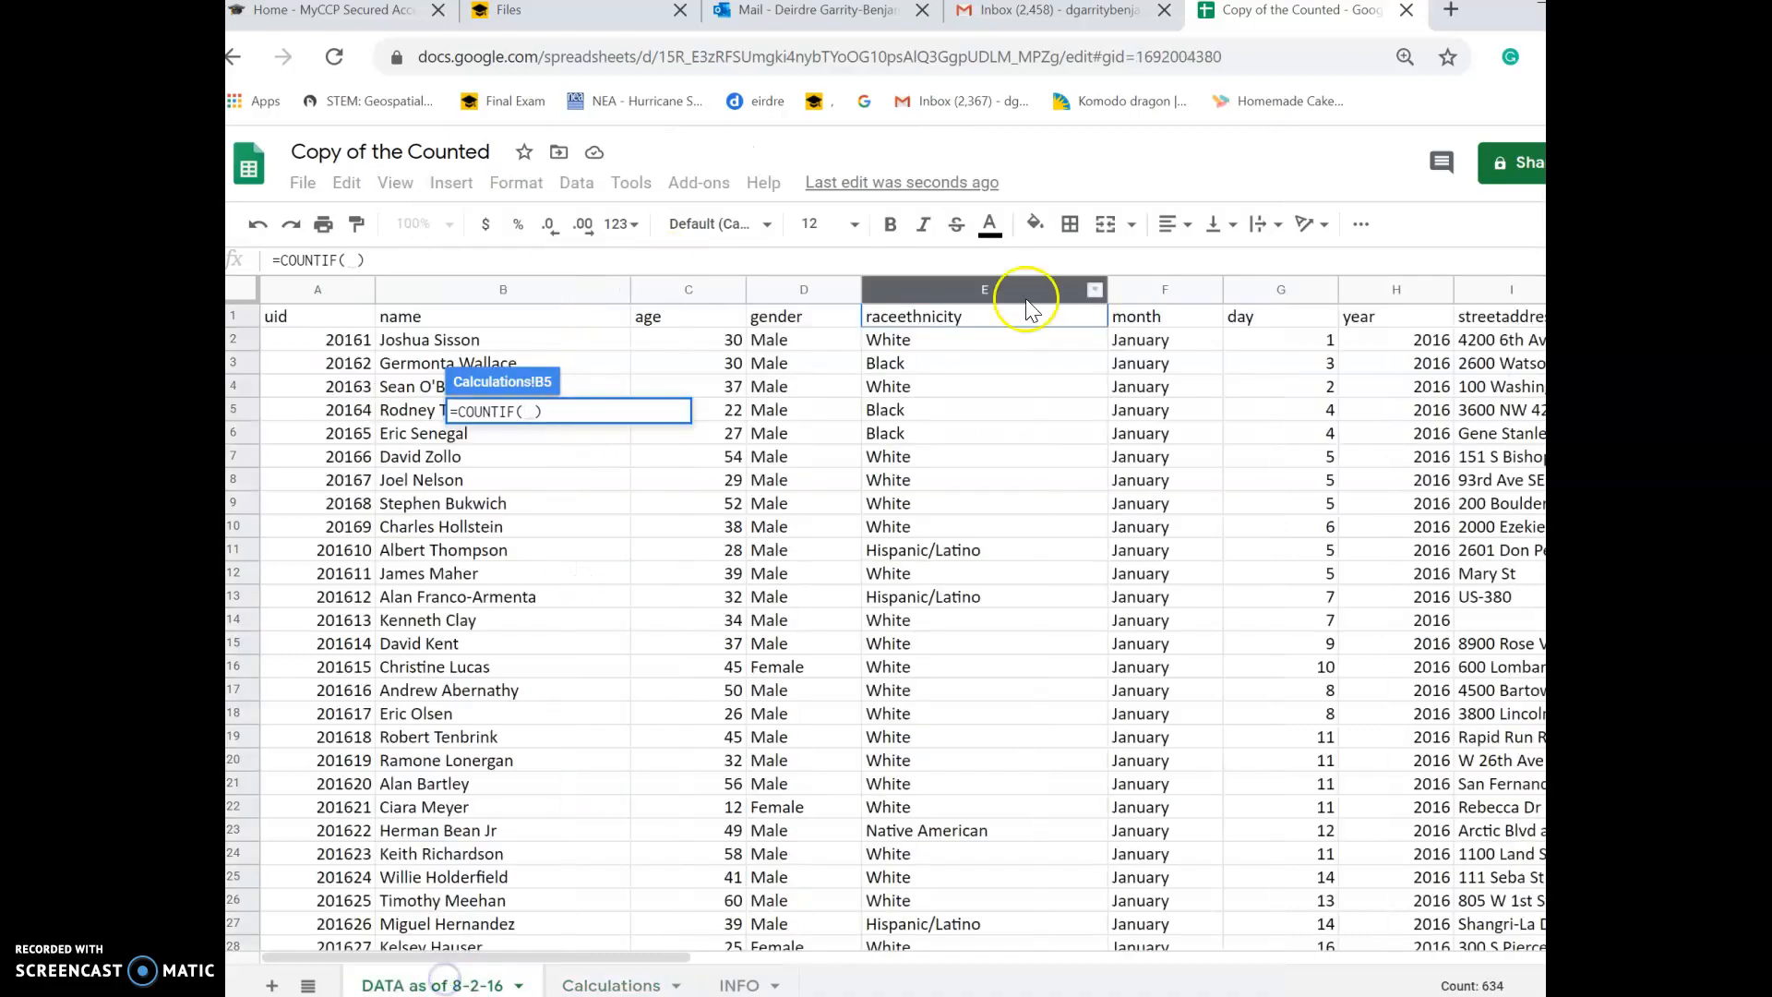
{"action": "left_click", "coordinate": [1002, 289]}
Add "Asian/Pacific Islander" in double quotation marks as B5's COUNTIF criterion and commit the formula.
{"action": "type", "text": ", \""}
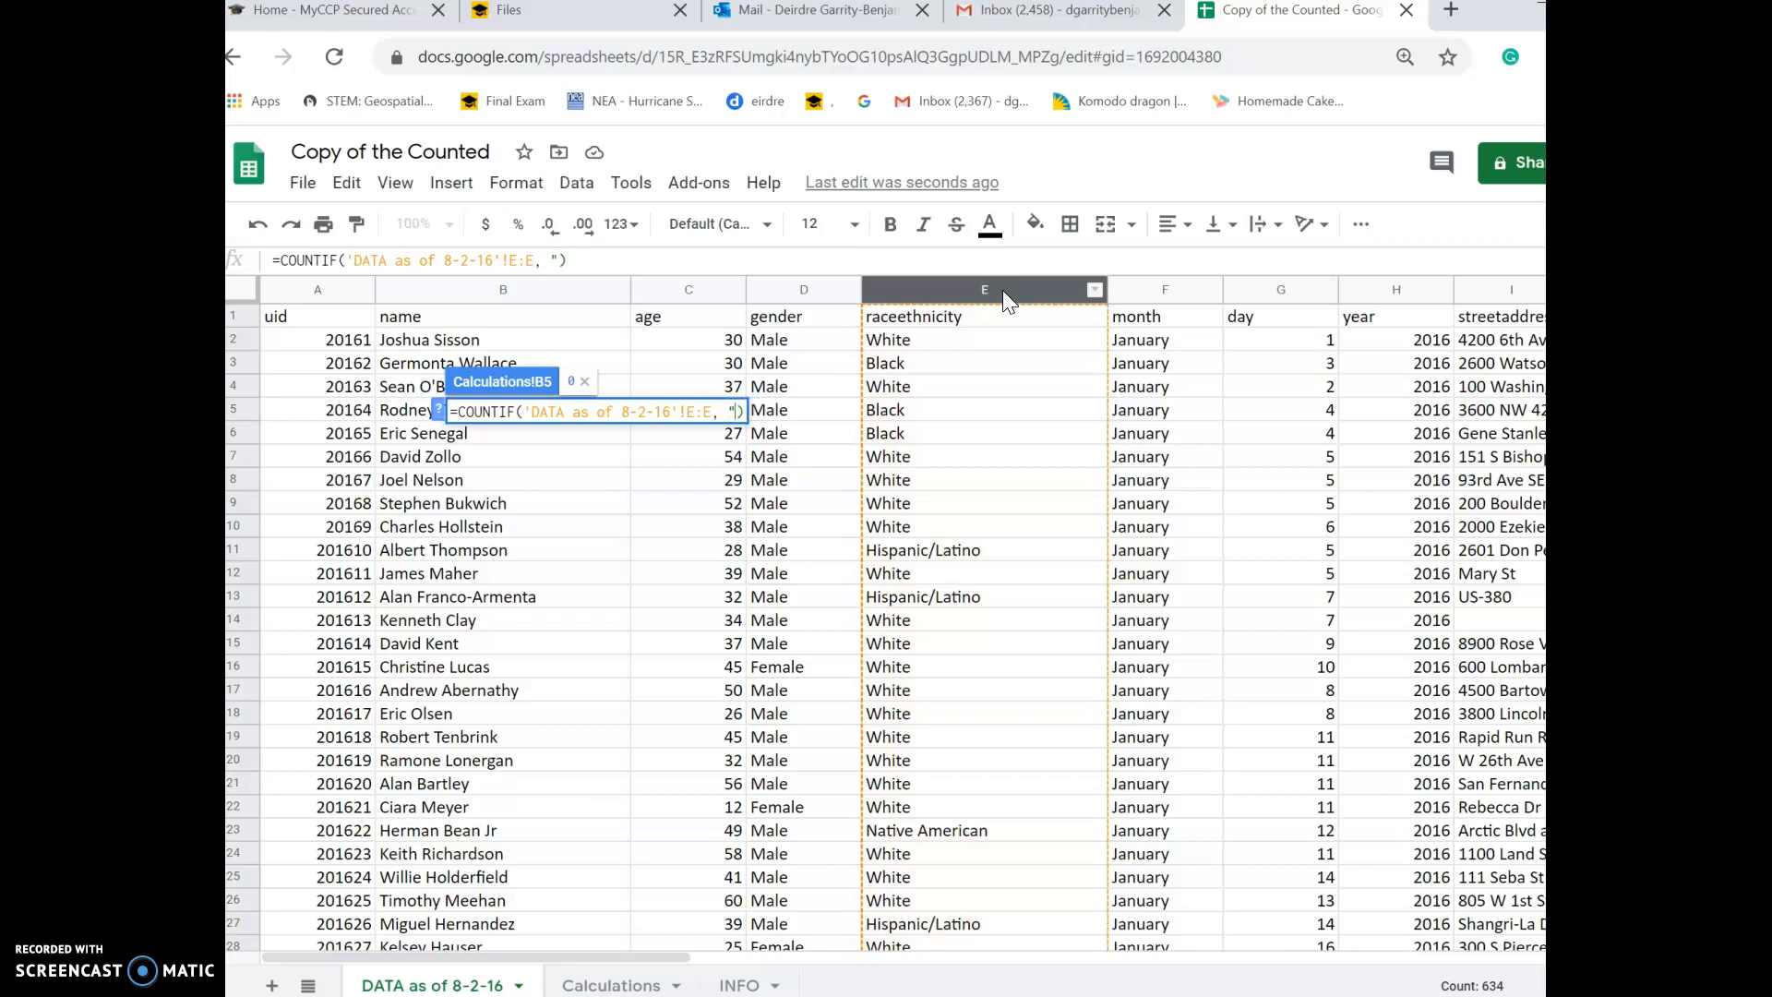
{"action": "key", "text": "BackSpace"}
{"action": "key", "text": "BackSpace"}
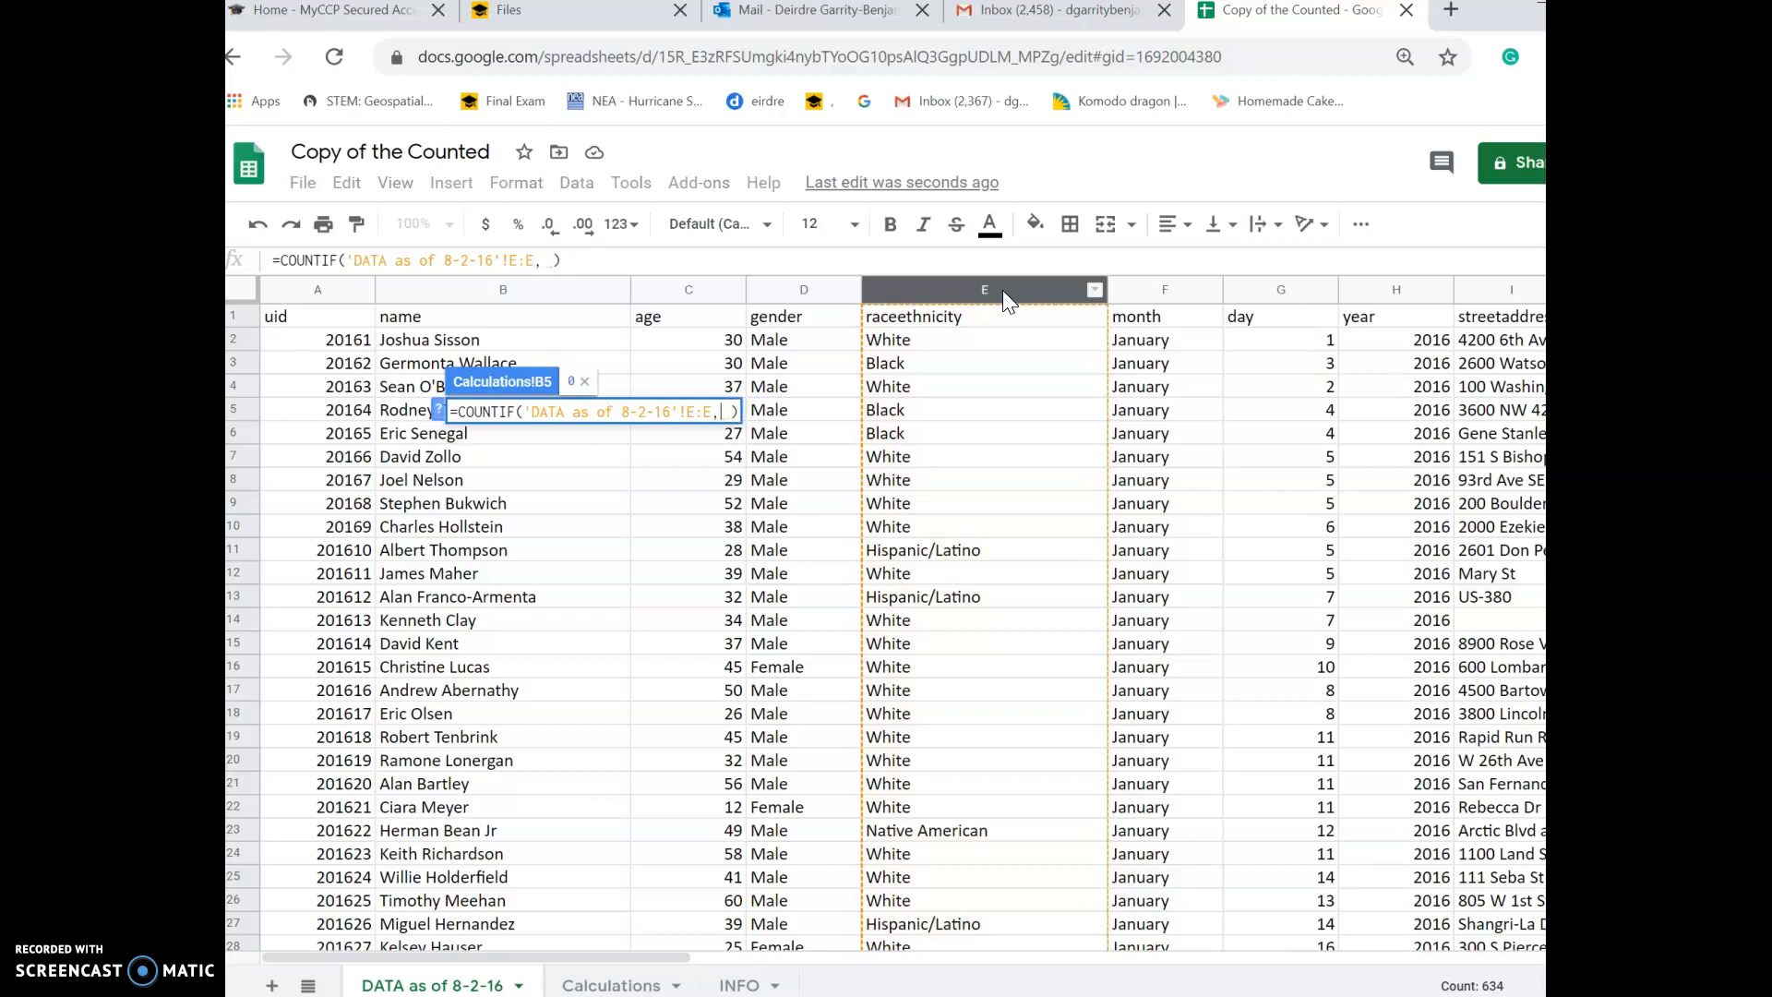
{"action": "type", "text": "\""}
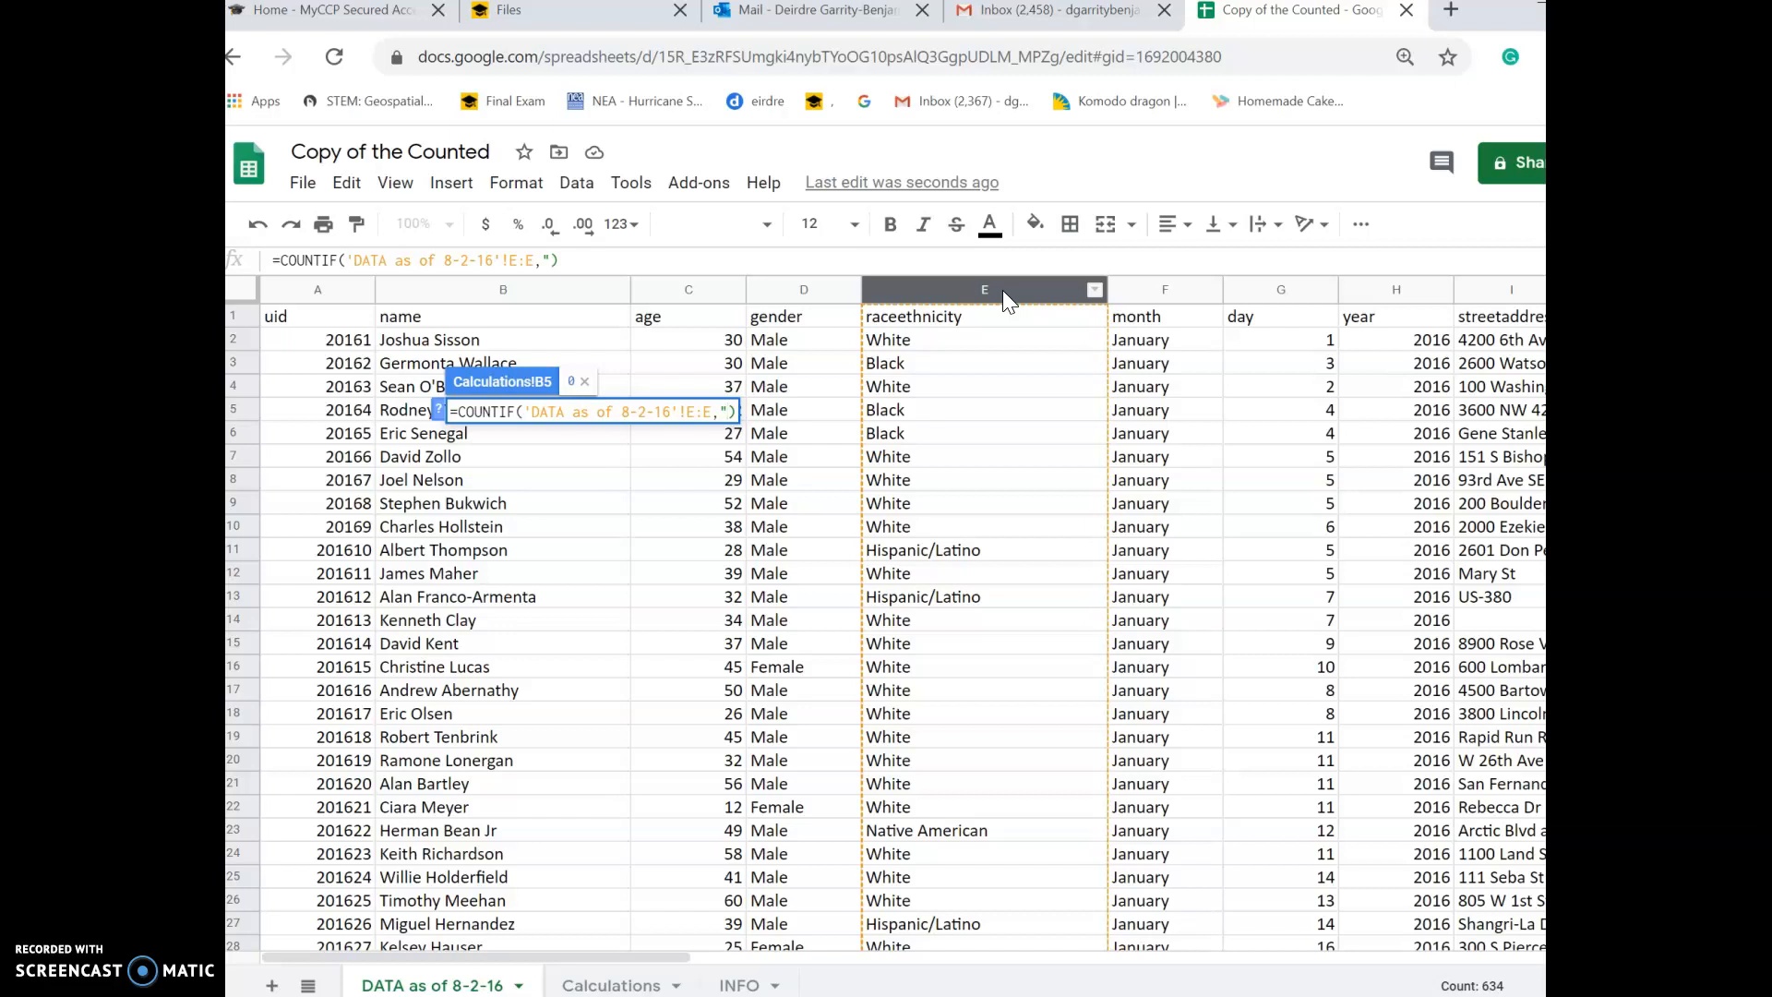
{"action": "type", "text": "Asian/Pacific"}
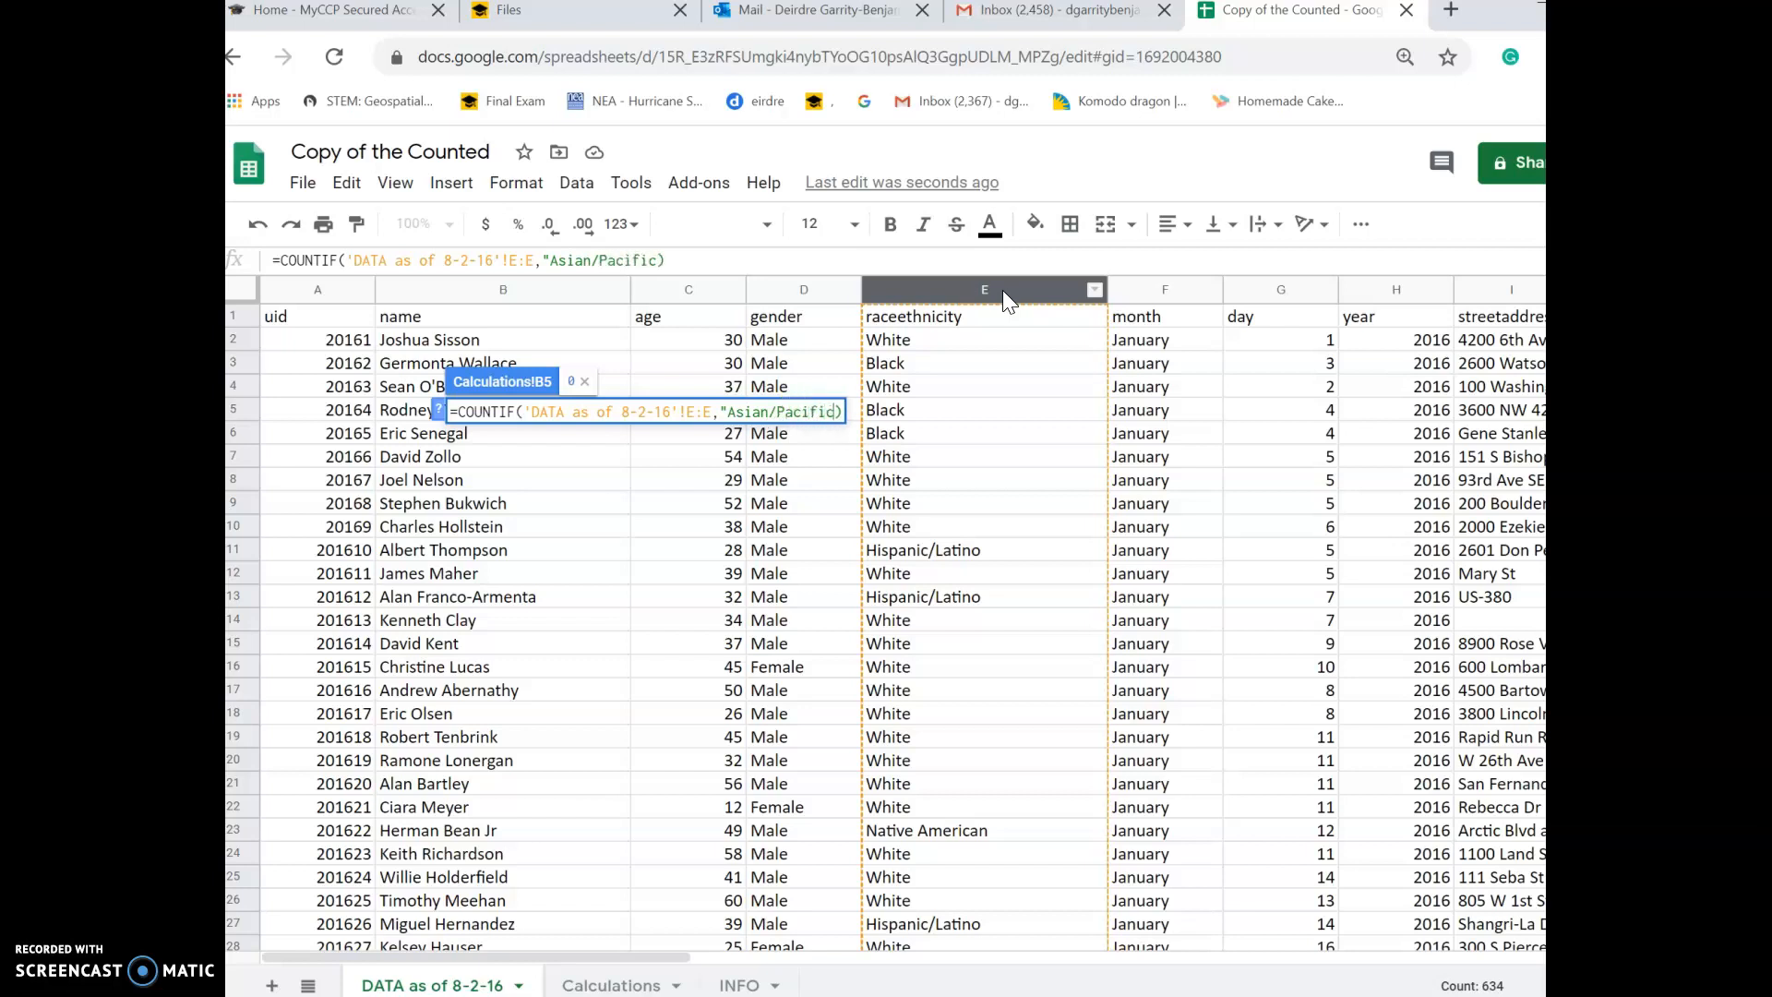
{"action": "type", "text": " Ia"}
{"action": "key", "text": "BackSpace"}
{"action": "key", "text": "BackSpace"}
{"action": "key", "text": "BackSpace"}
{"action": "type", "text": "Islander"}
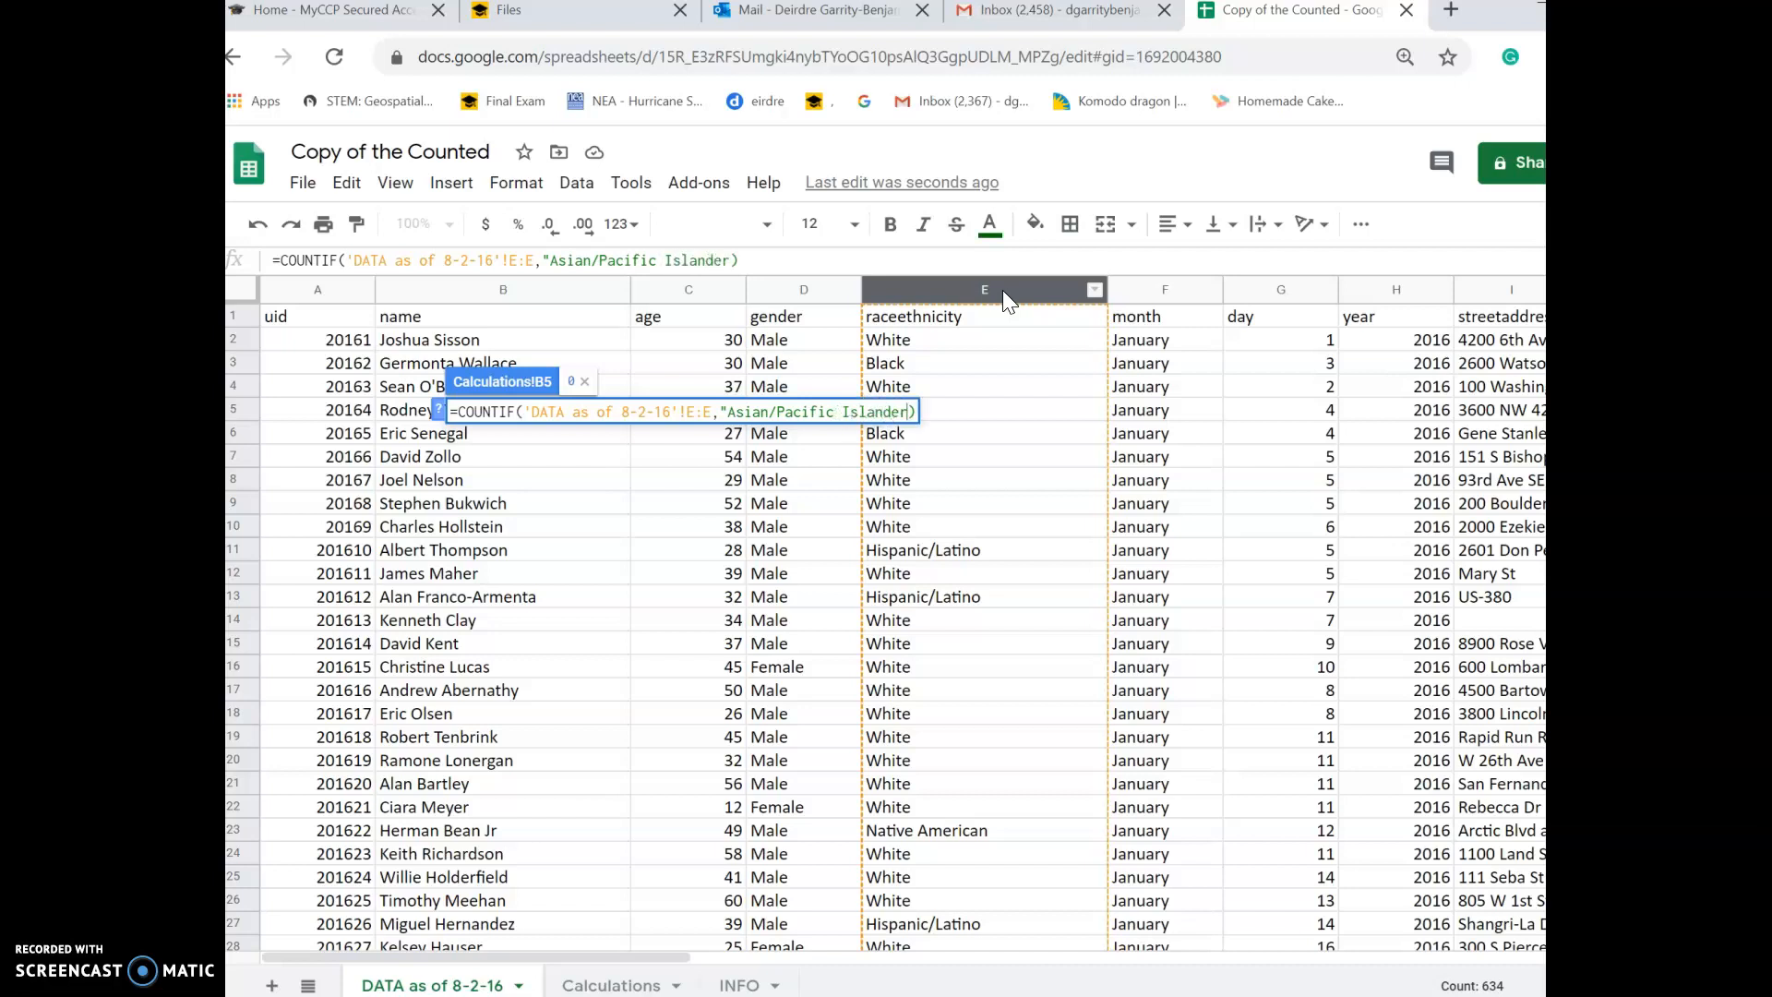
{"action": "type", "text": "\""}
{"action": "key", "text": "Return"}
Insert a COUNTIF function in B6 for the Native American row, with column E (raceethnicity) of the DATA as of 8-2-16 sheet as range.
{"action": "left_click", "coordinate": [545, 435]}
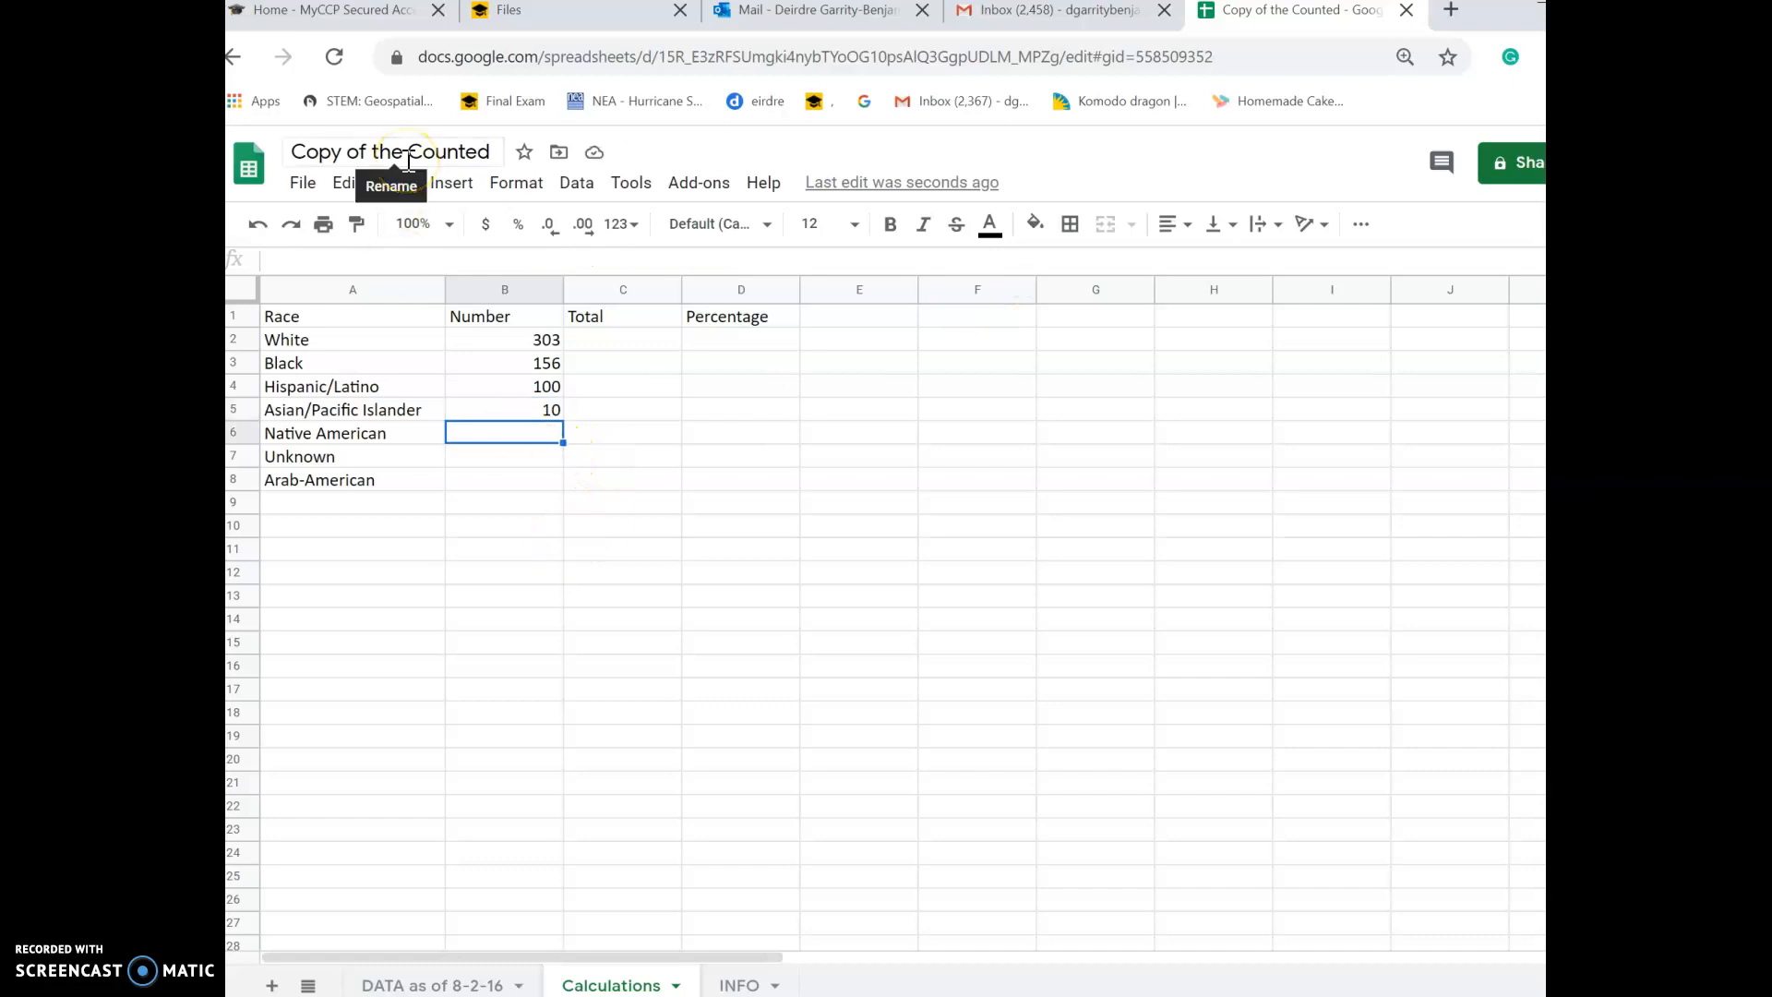
{"action": "left_click", "coordinate": [450, 185]}
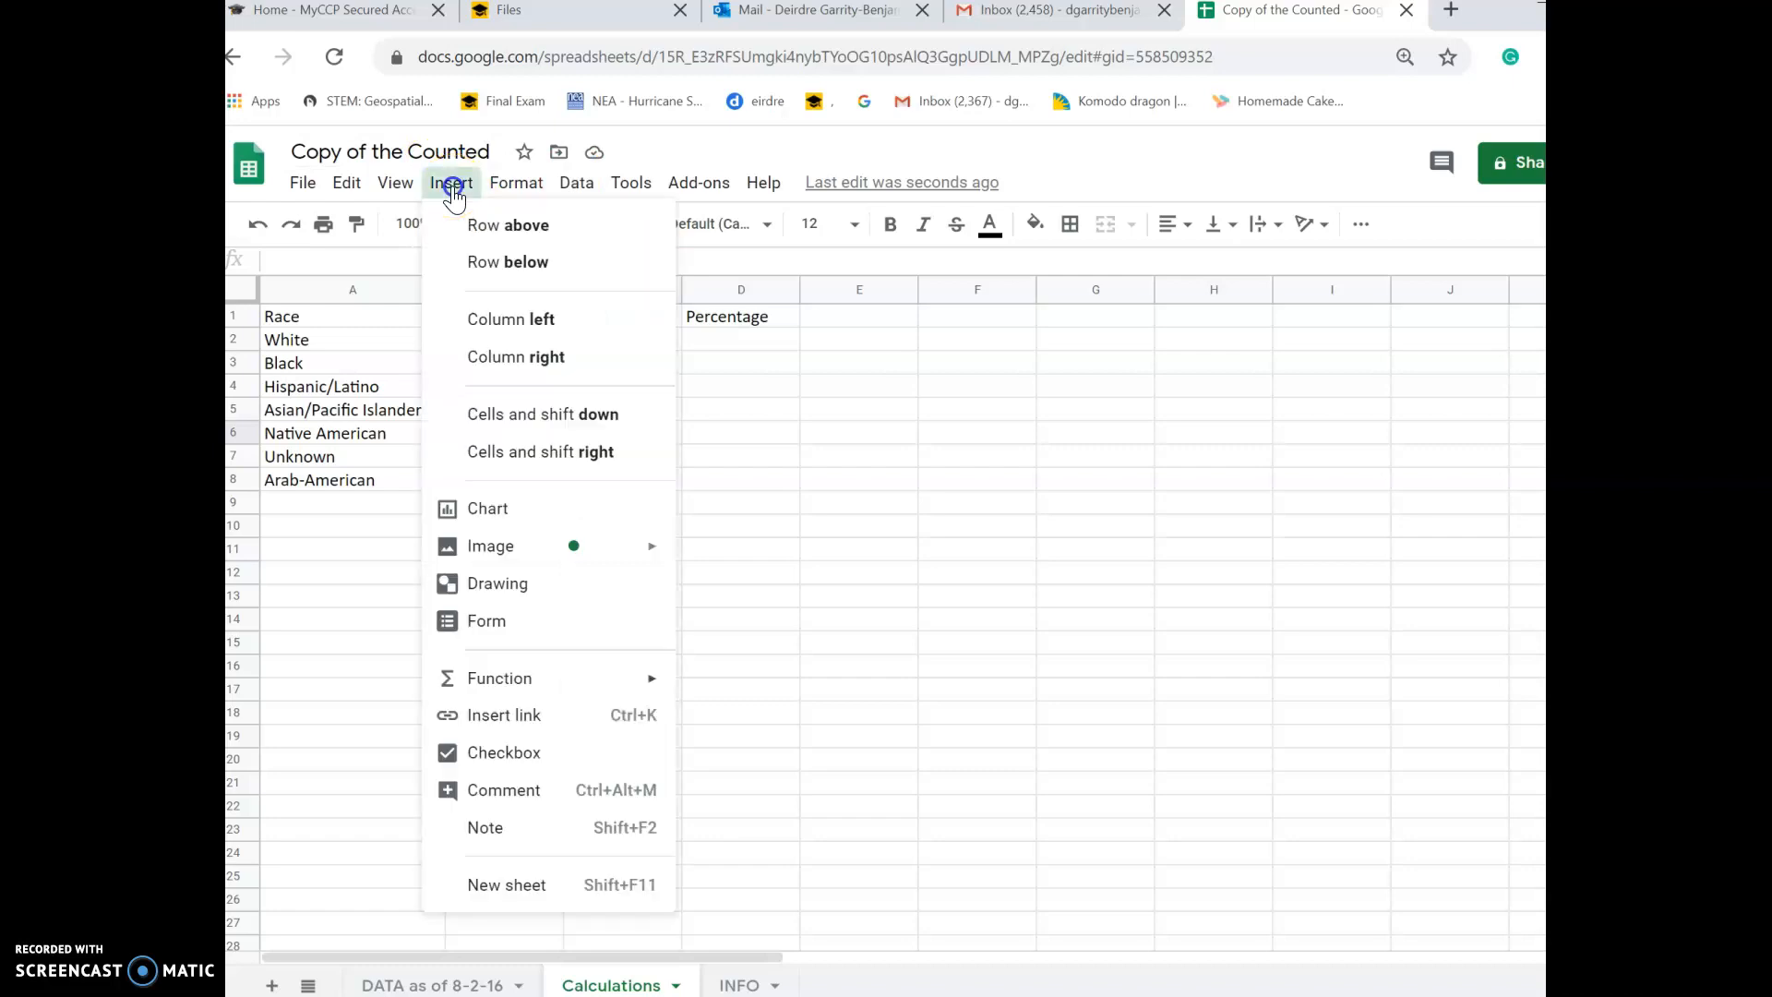
{"action": "mouse_move", "coordinate": [524, 680]}
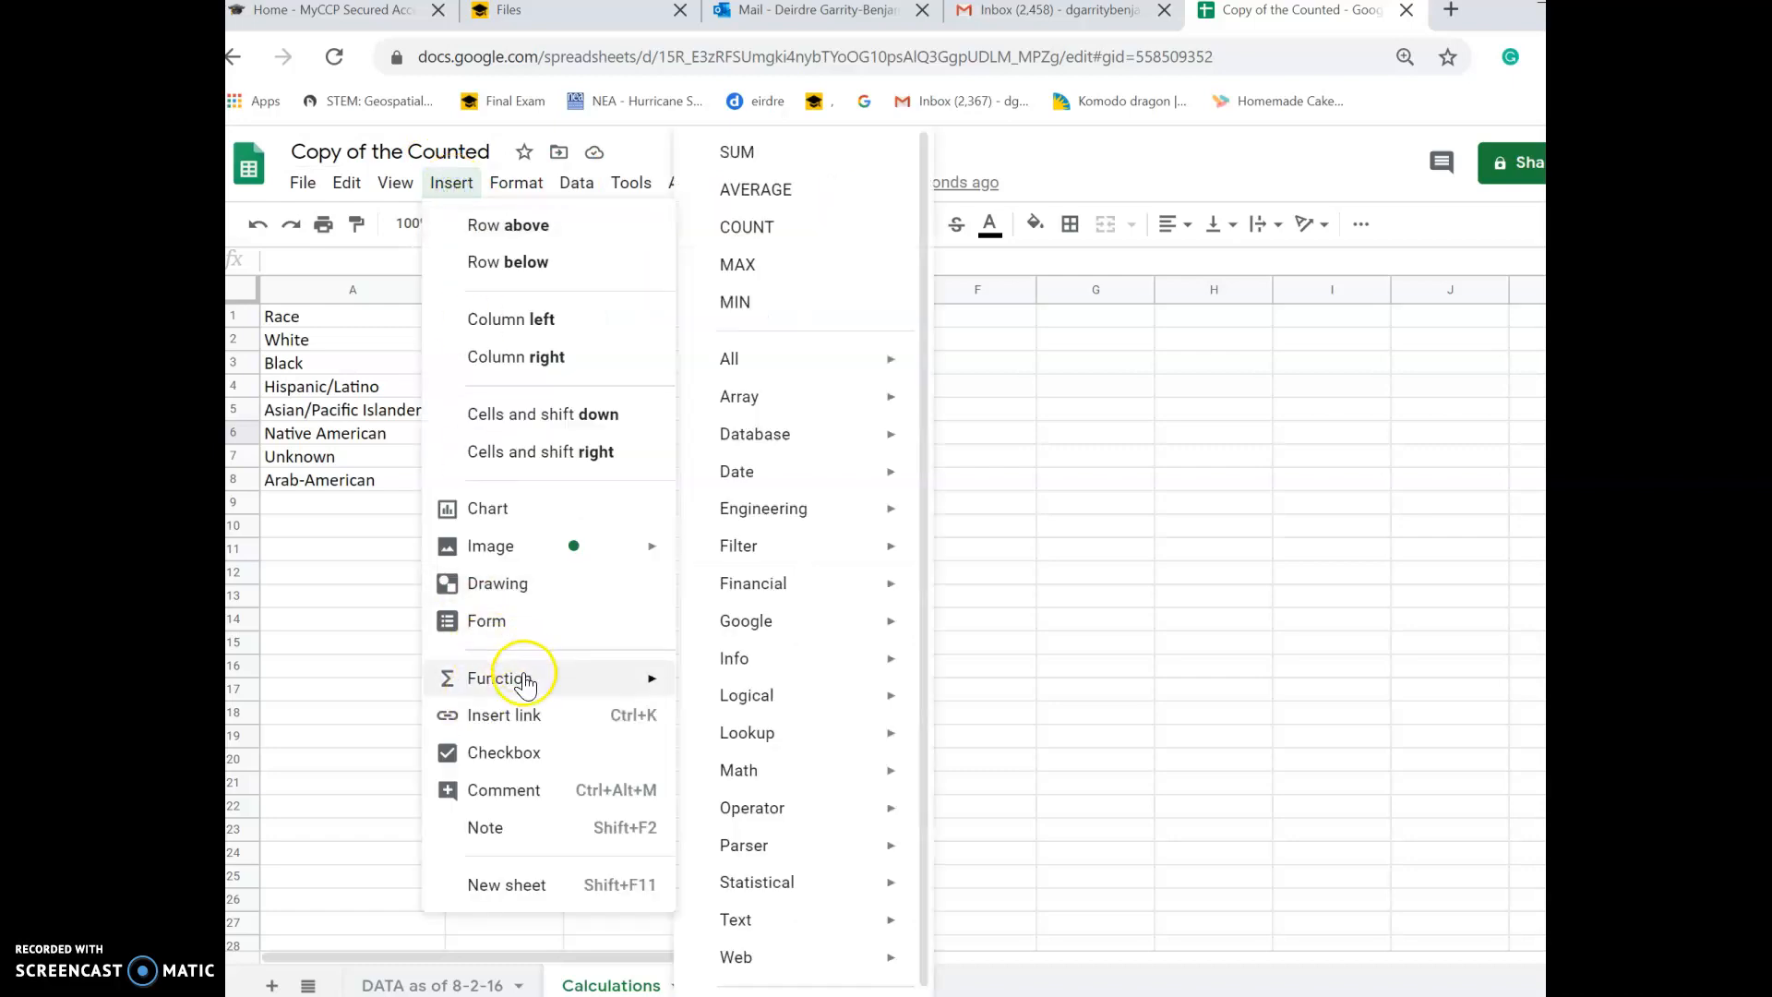
{"action": "mouse_move", "coordinate": [830, 355]}
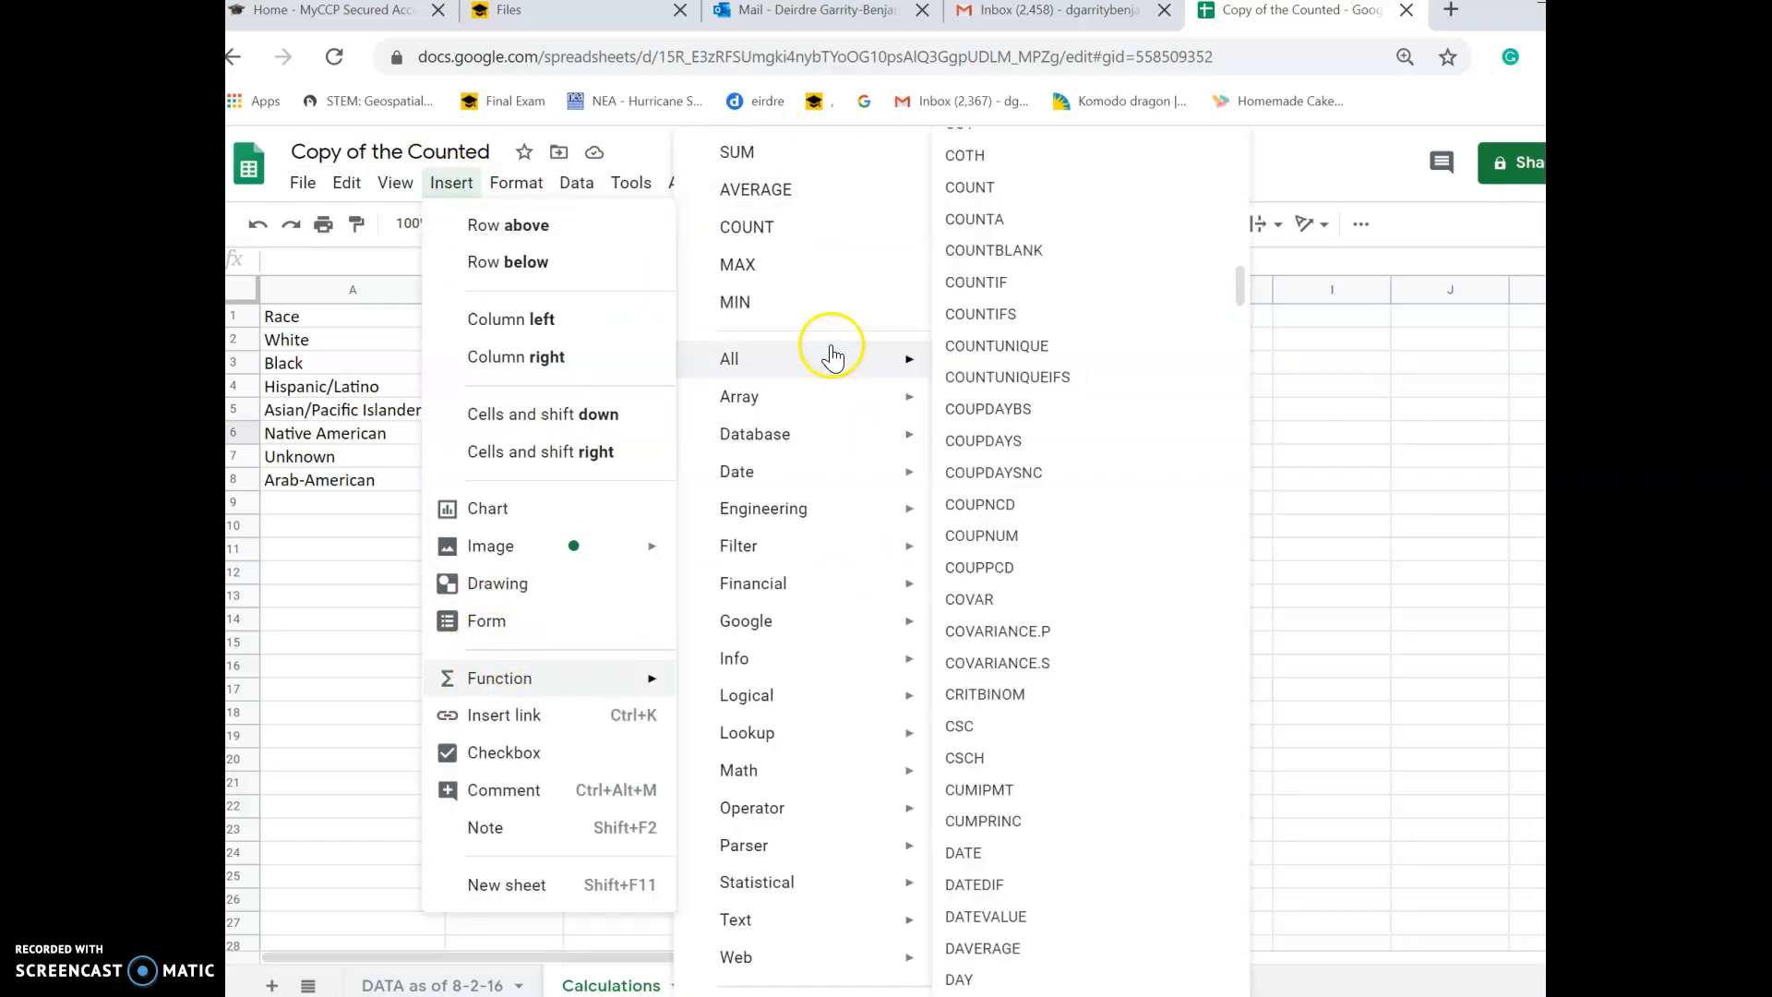
{"action": "left_click", "coordinate": [1006, 282]}
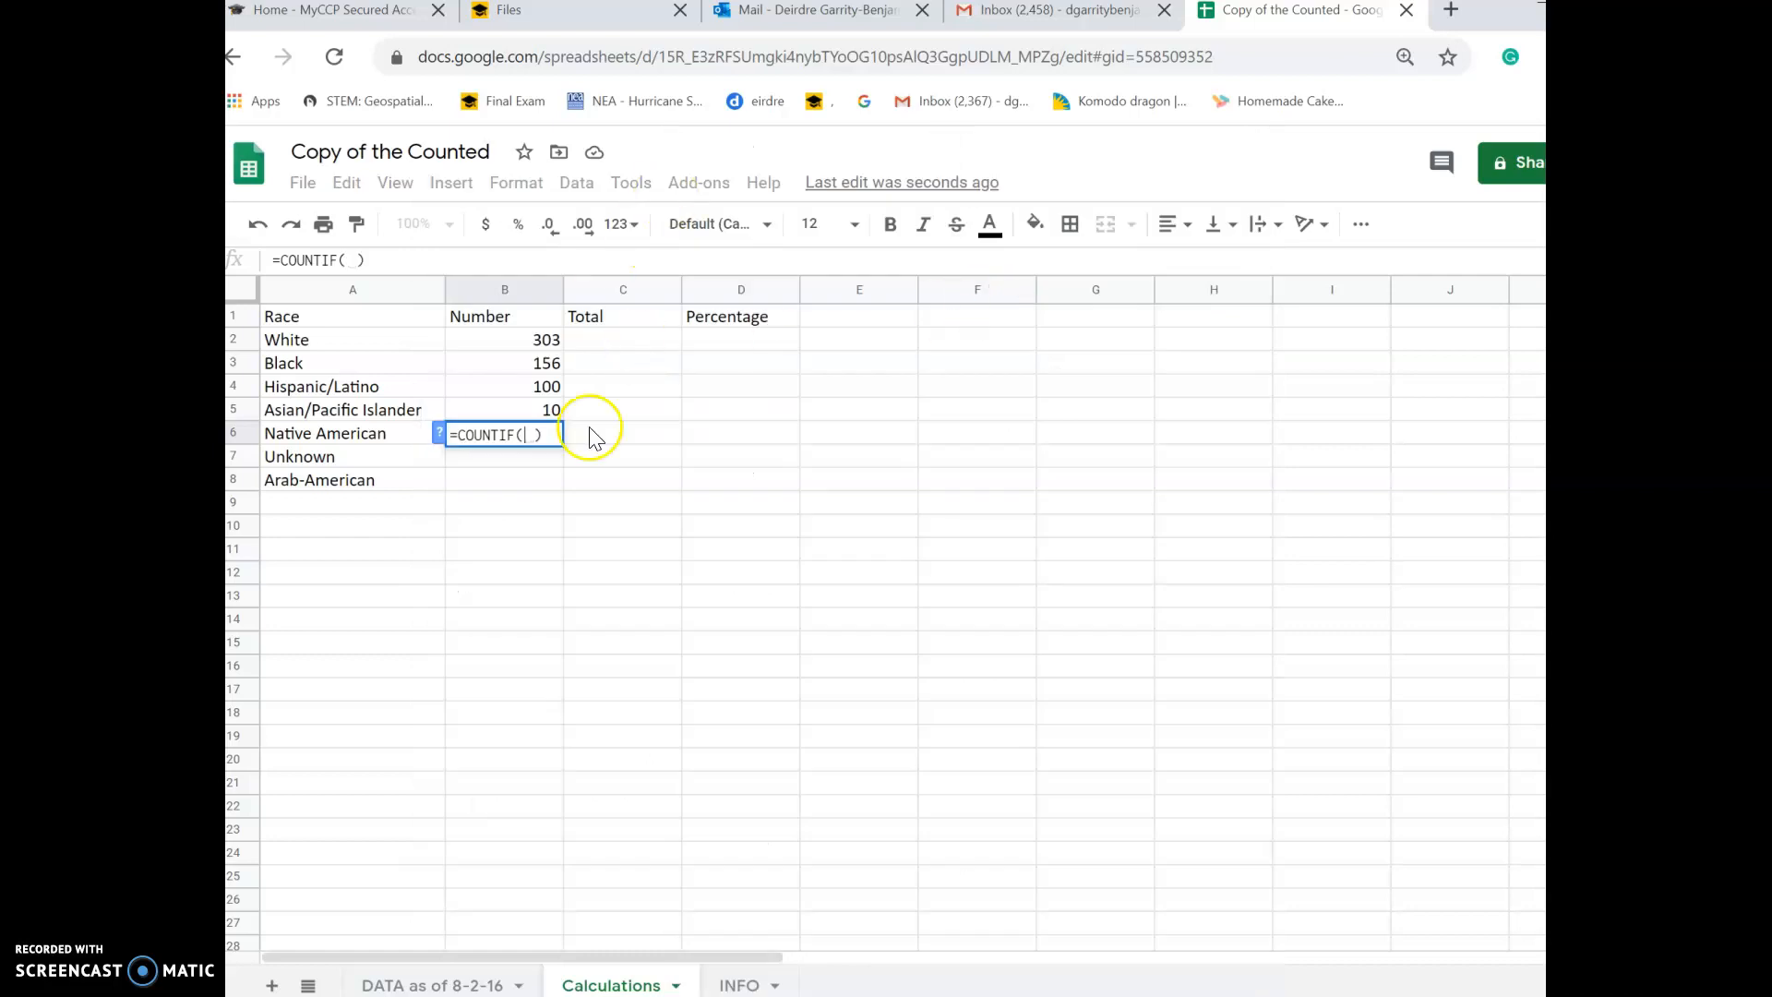
{"action": "left_click", "coordinate": [452, 983]}
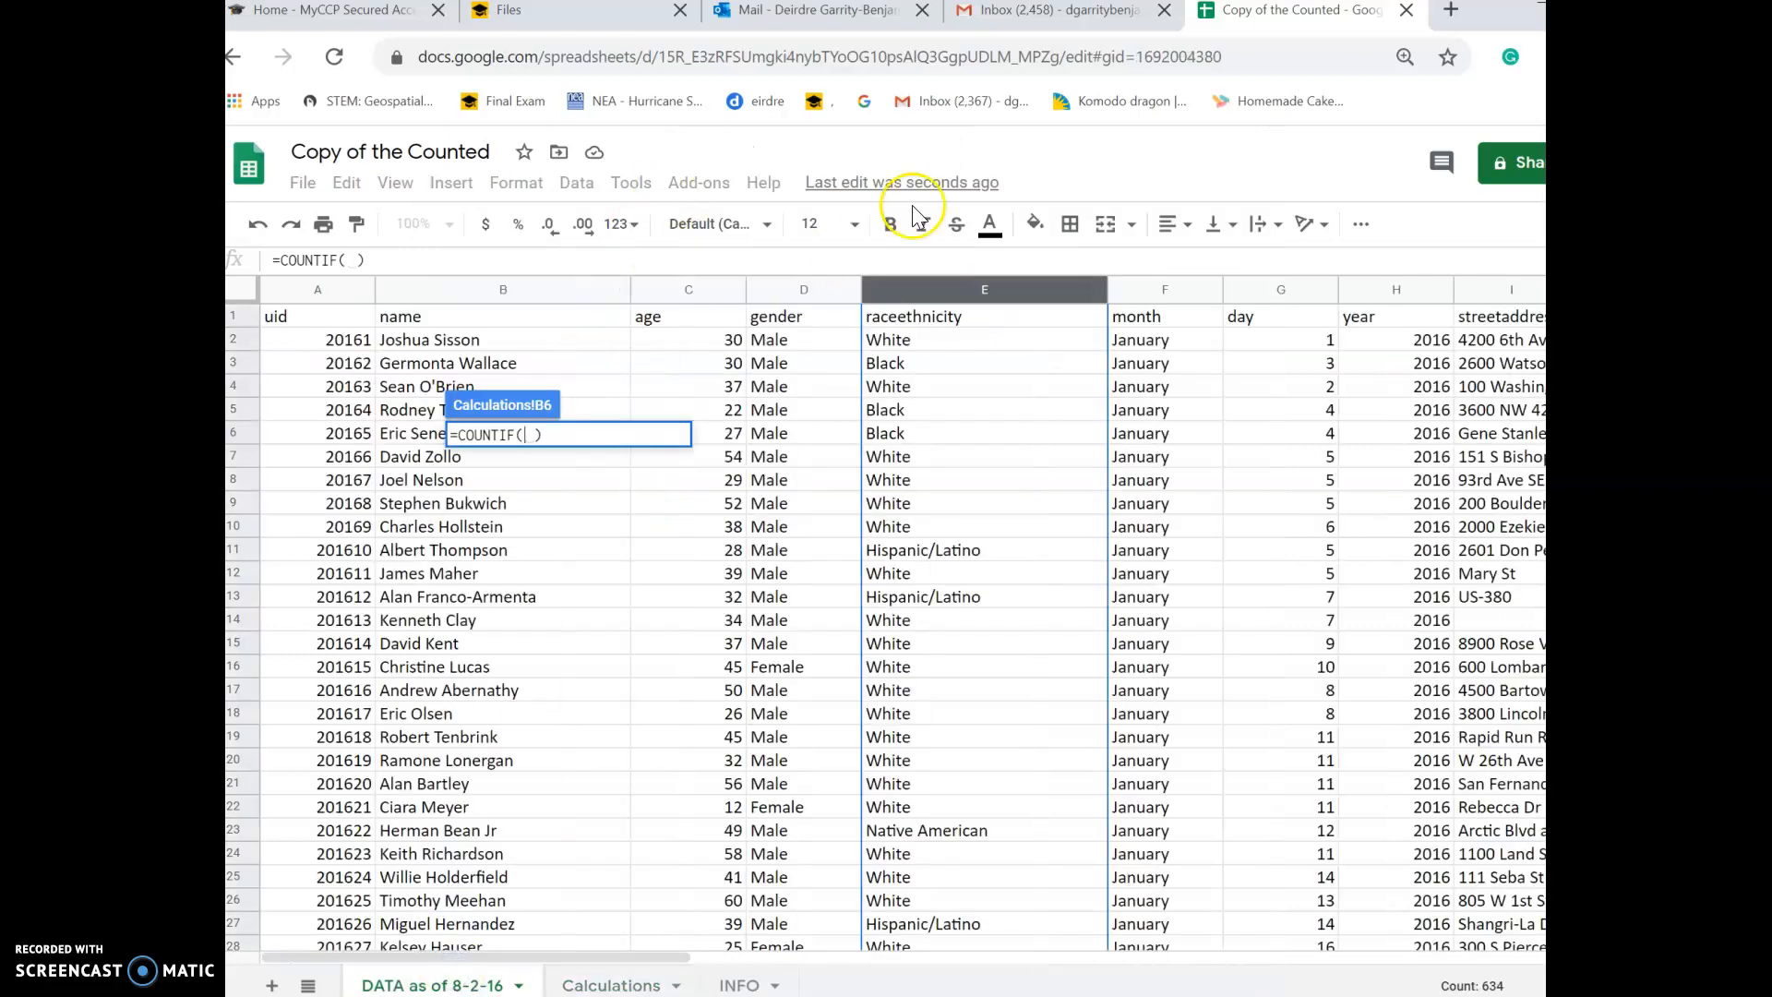
{"action": "left_click", "coordinate": [928, 290]}
{"action": "type", "text": ","}
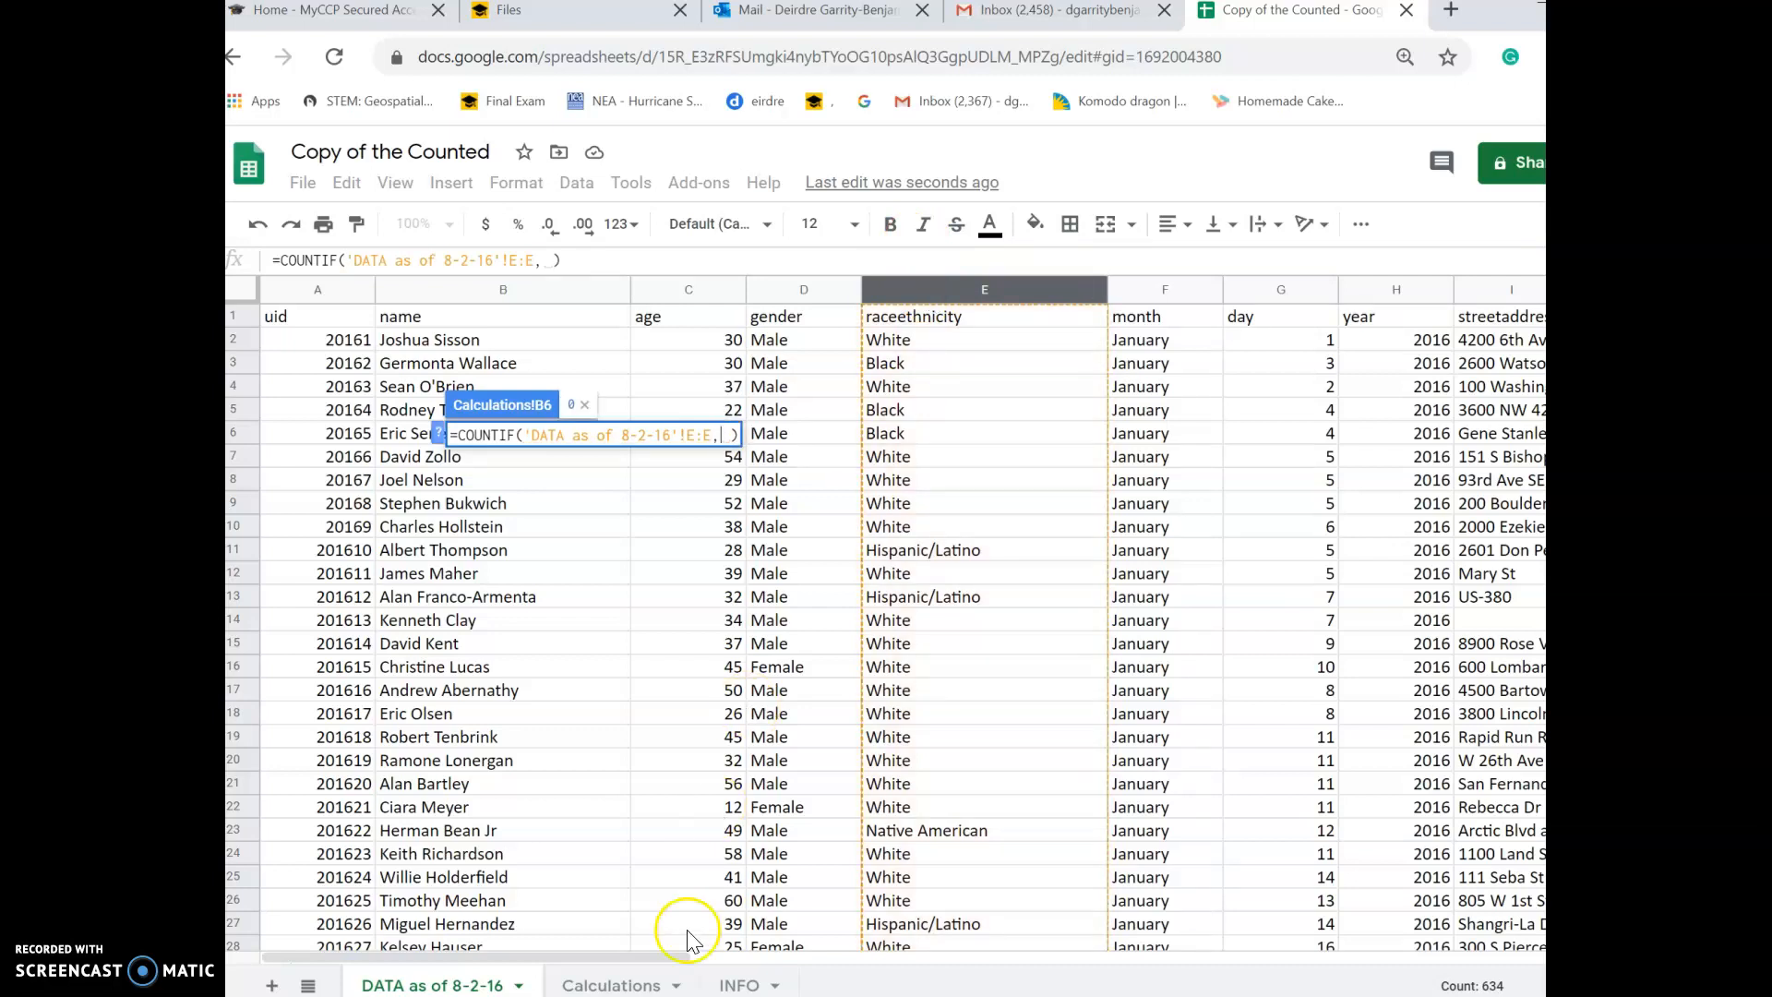
Add "Native American" in double quotation marks as B6's COUNTIF criterion and commit the formula.
{"action": "left_click", "coordinate": [621, 985]}
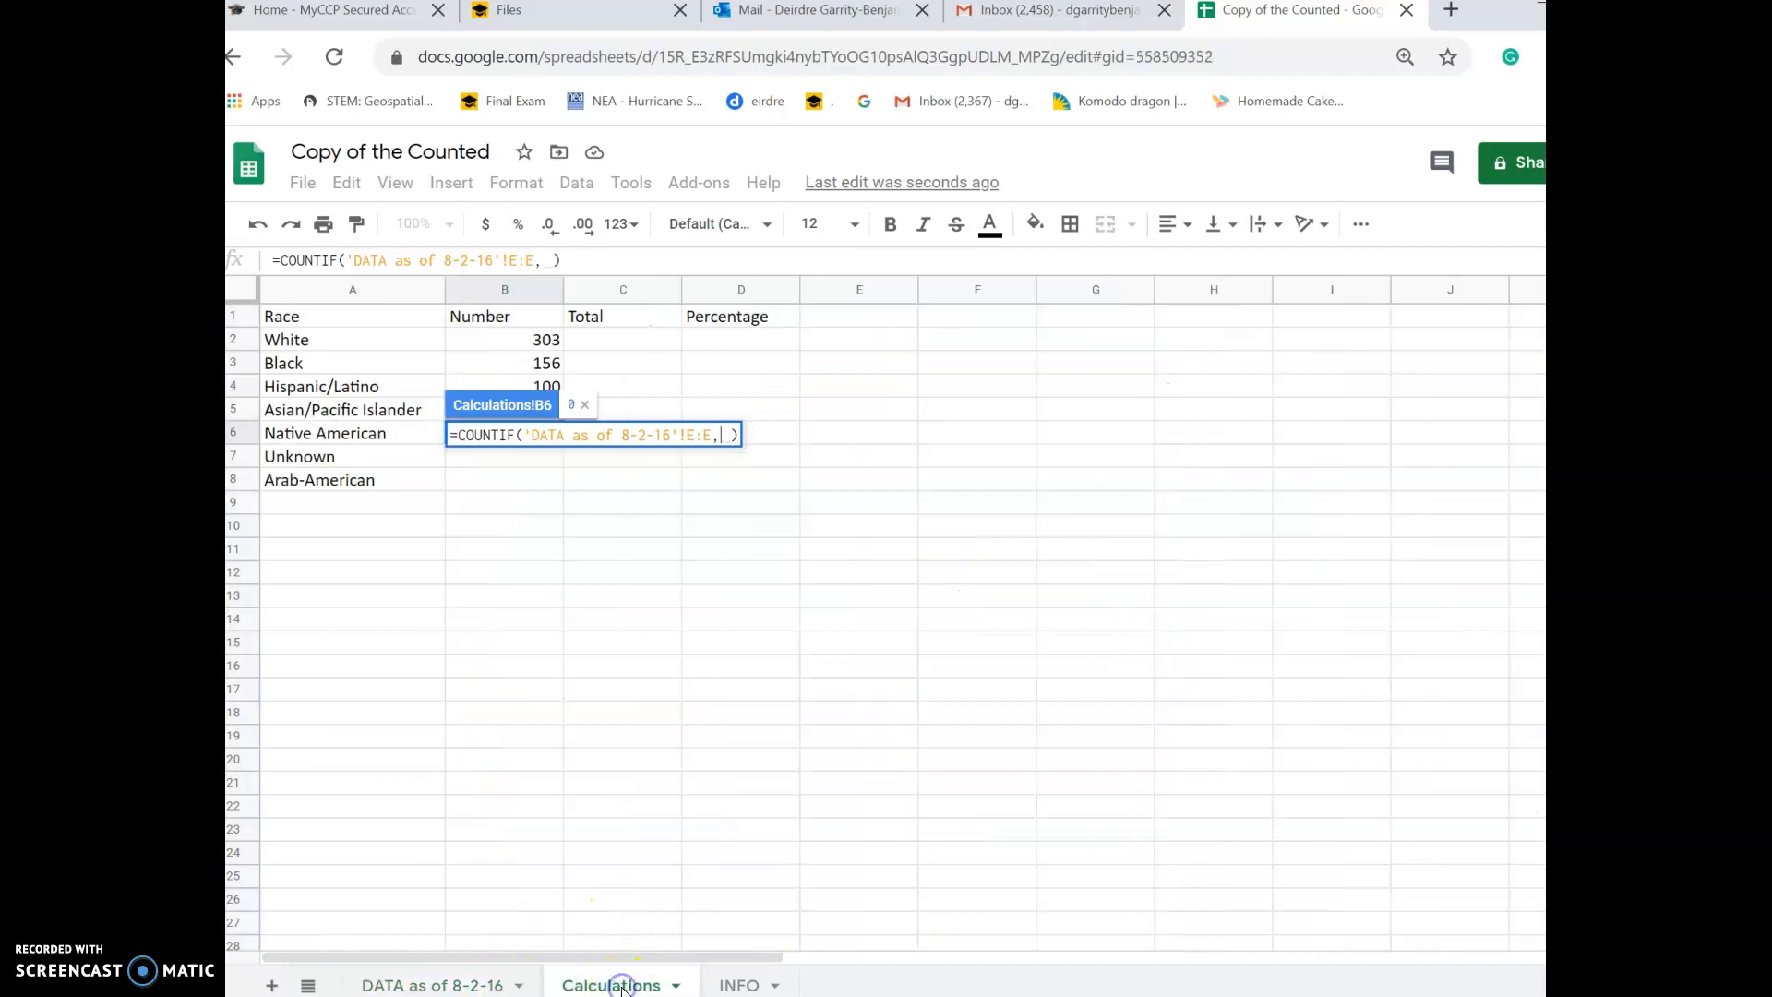
{"action": "left_click", "coordinate": [495, 986]}
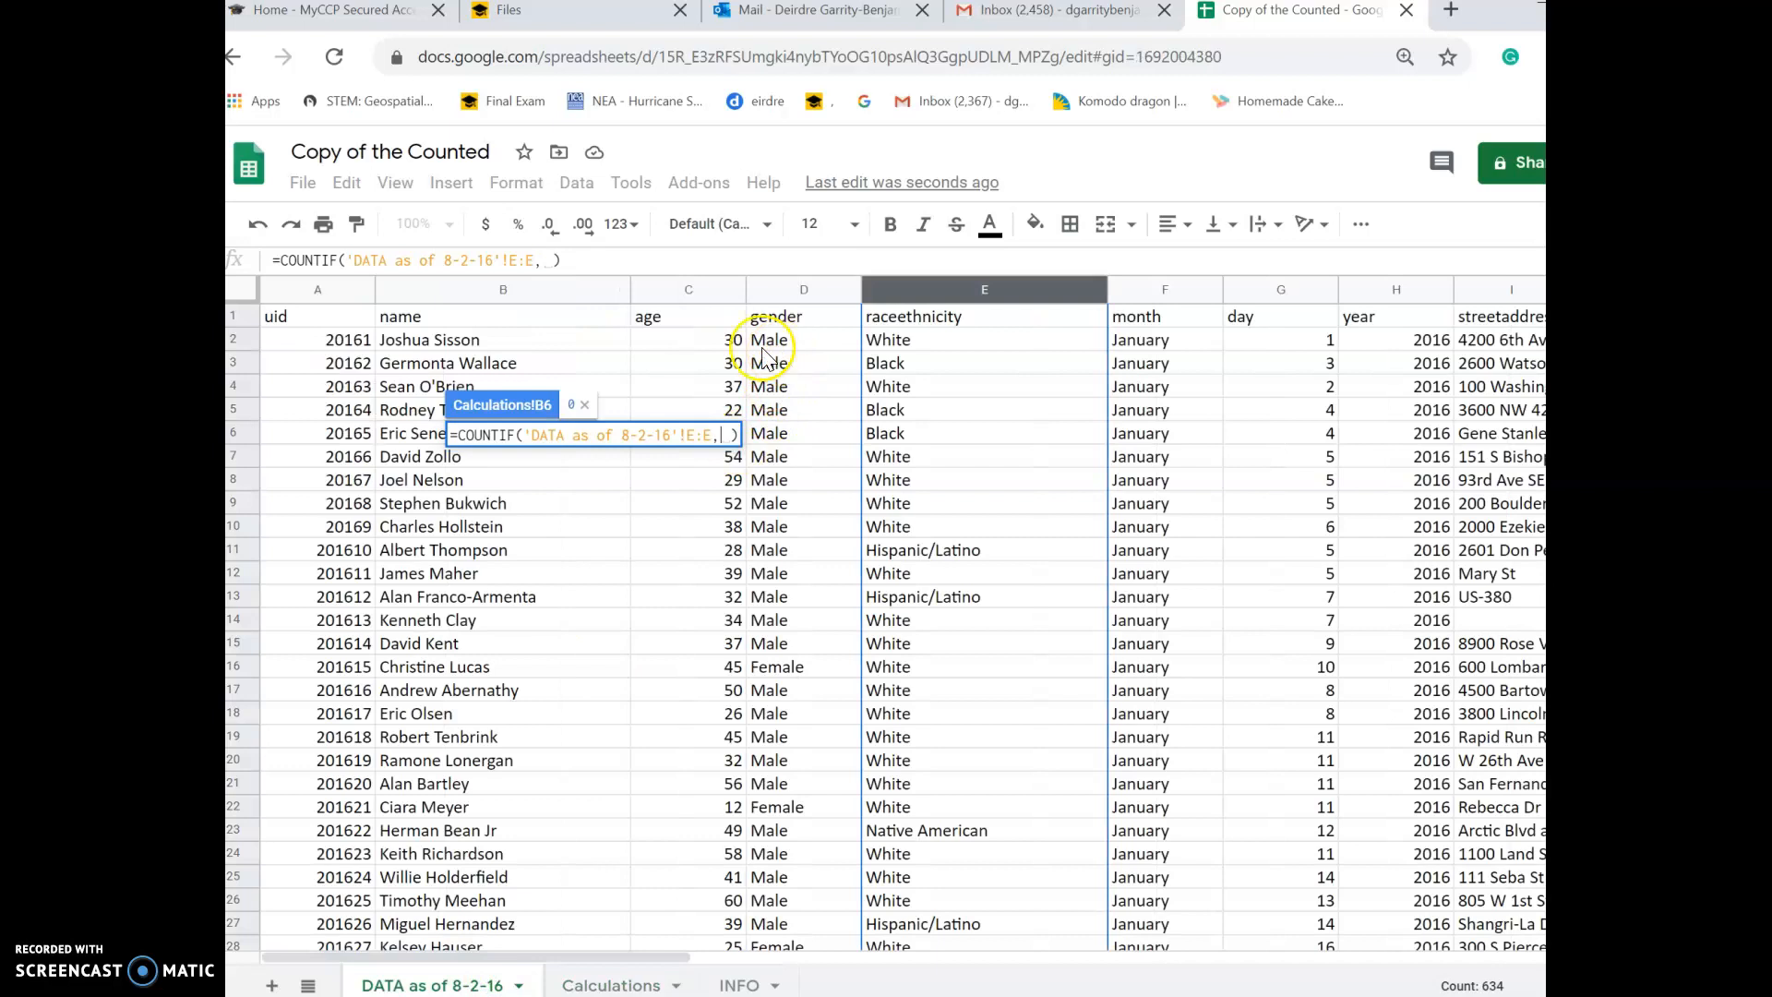
{"action": "type", "text": "\""}
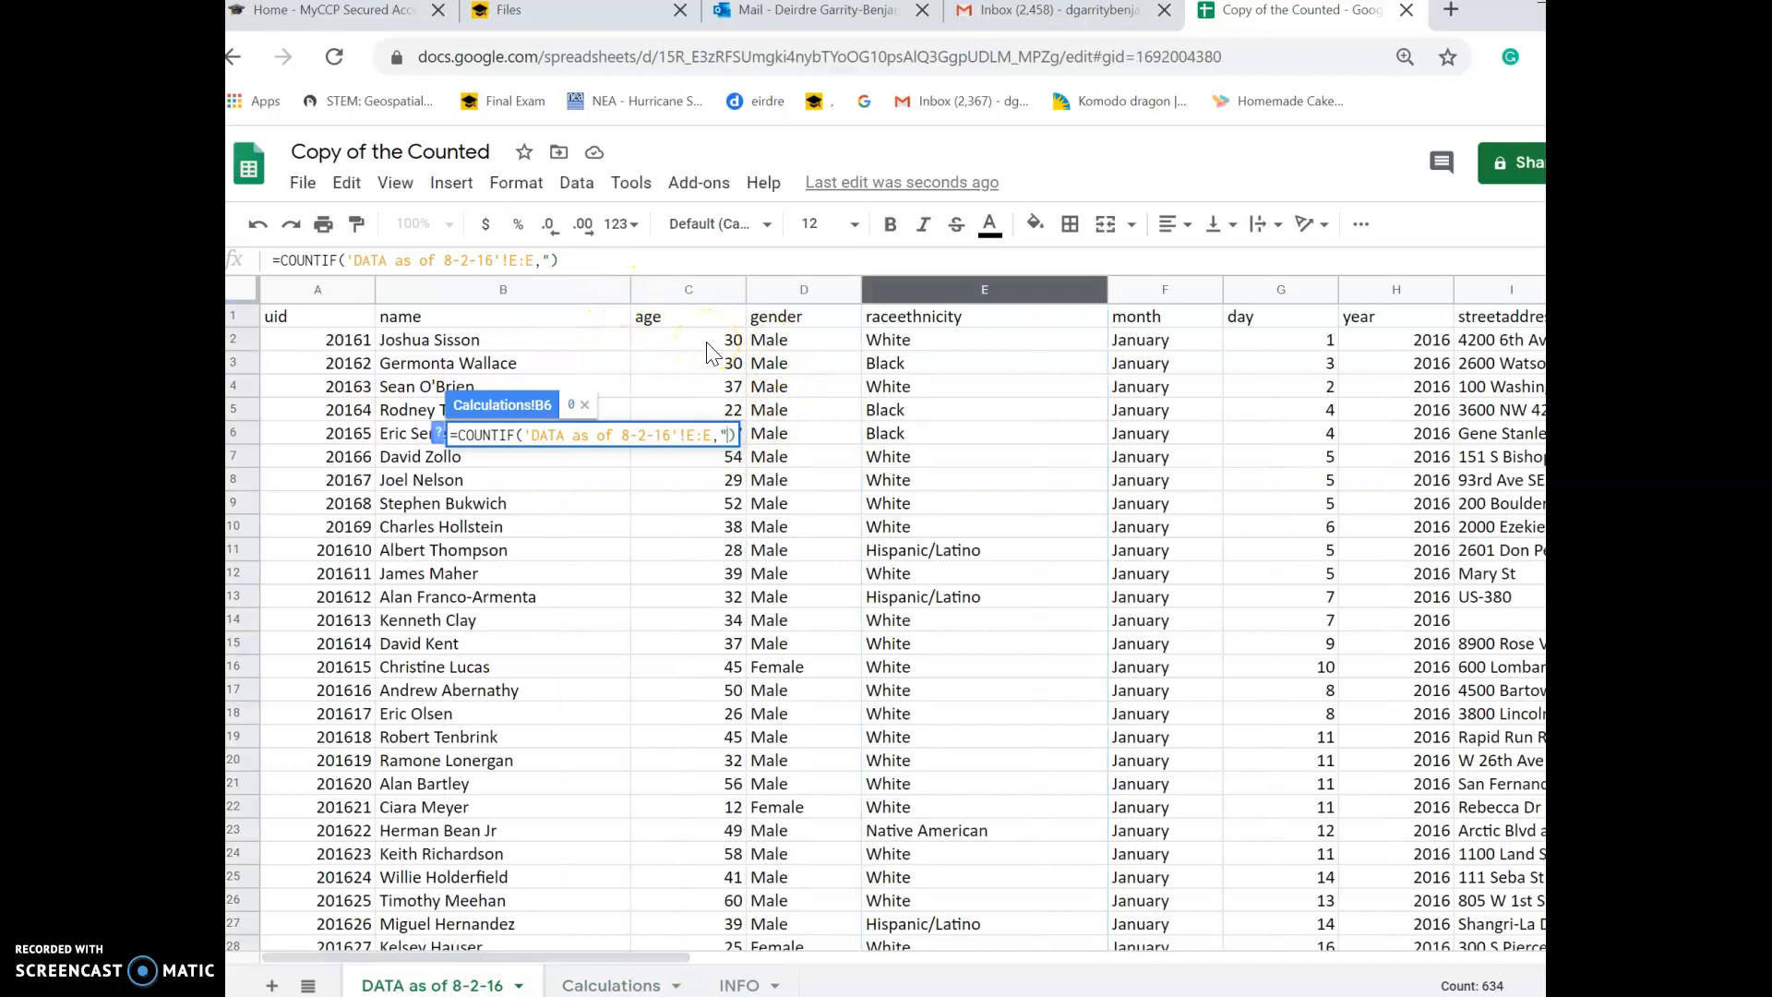
{"action": "type", "text": "Native Am"}
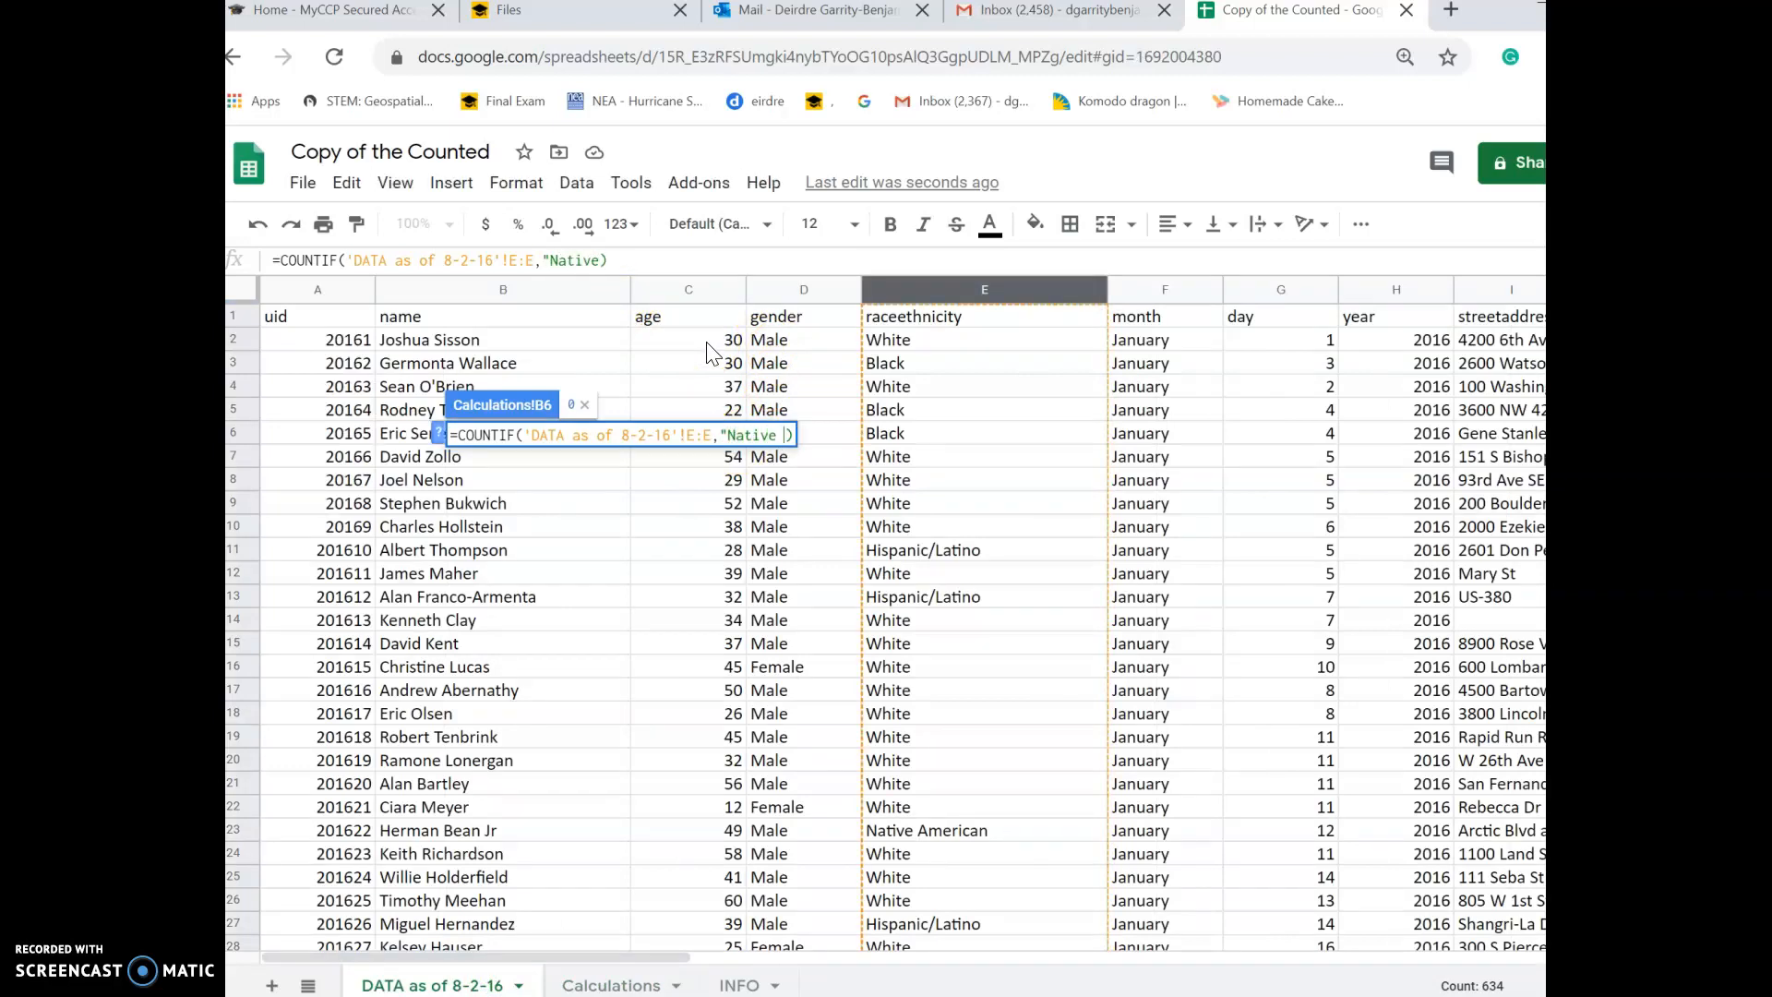
{"action": "type", "text": "erican"}
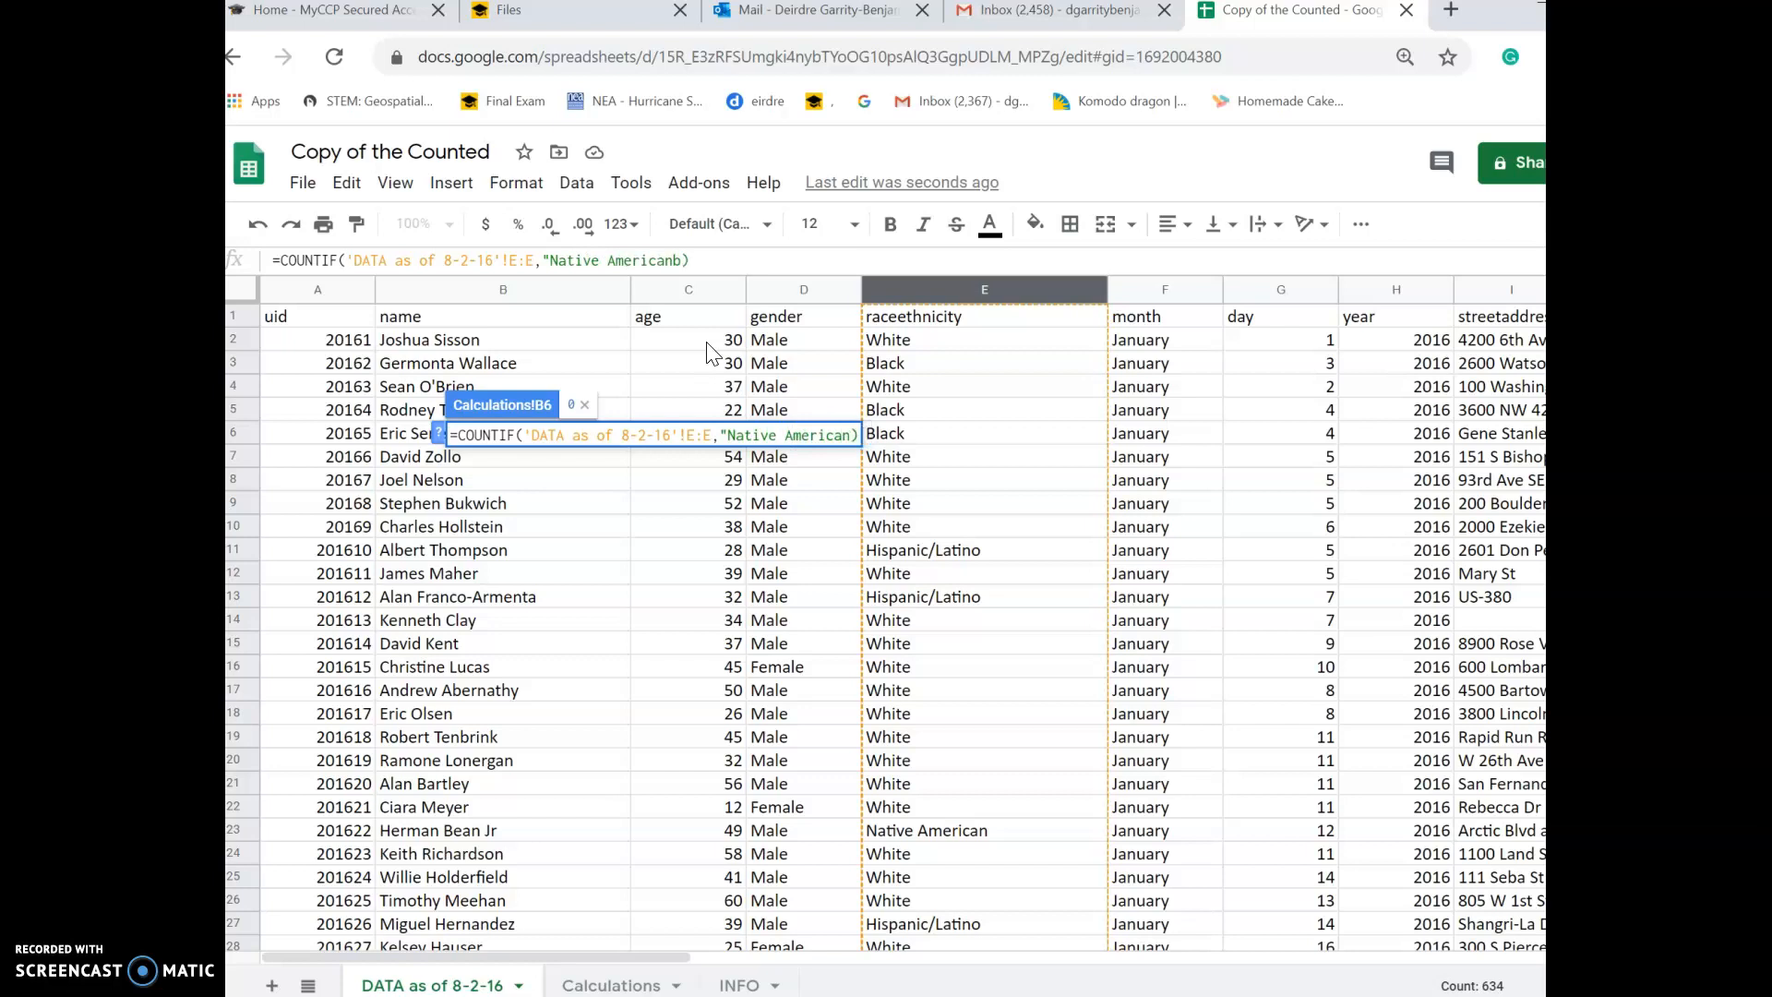
{"action": "type", "text": "\""}
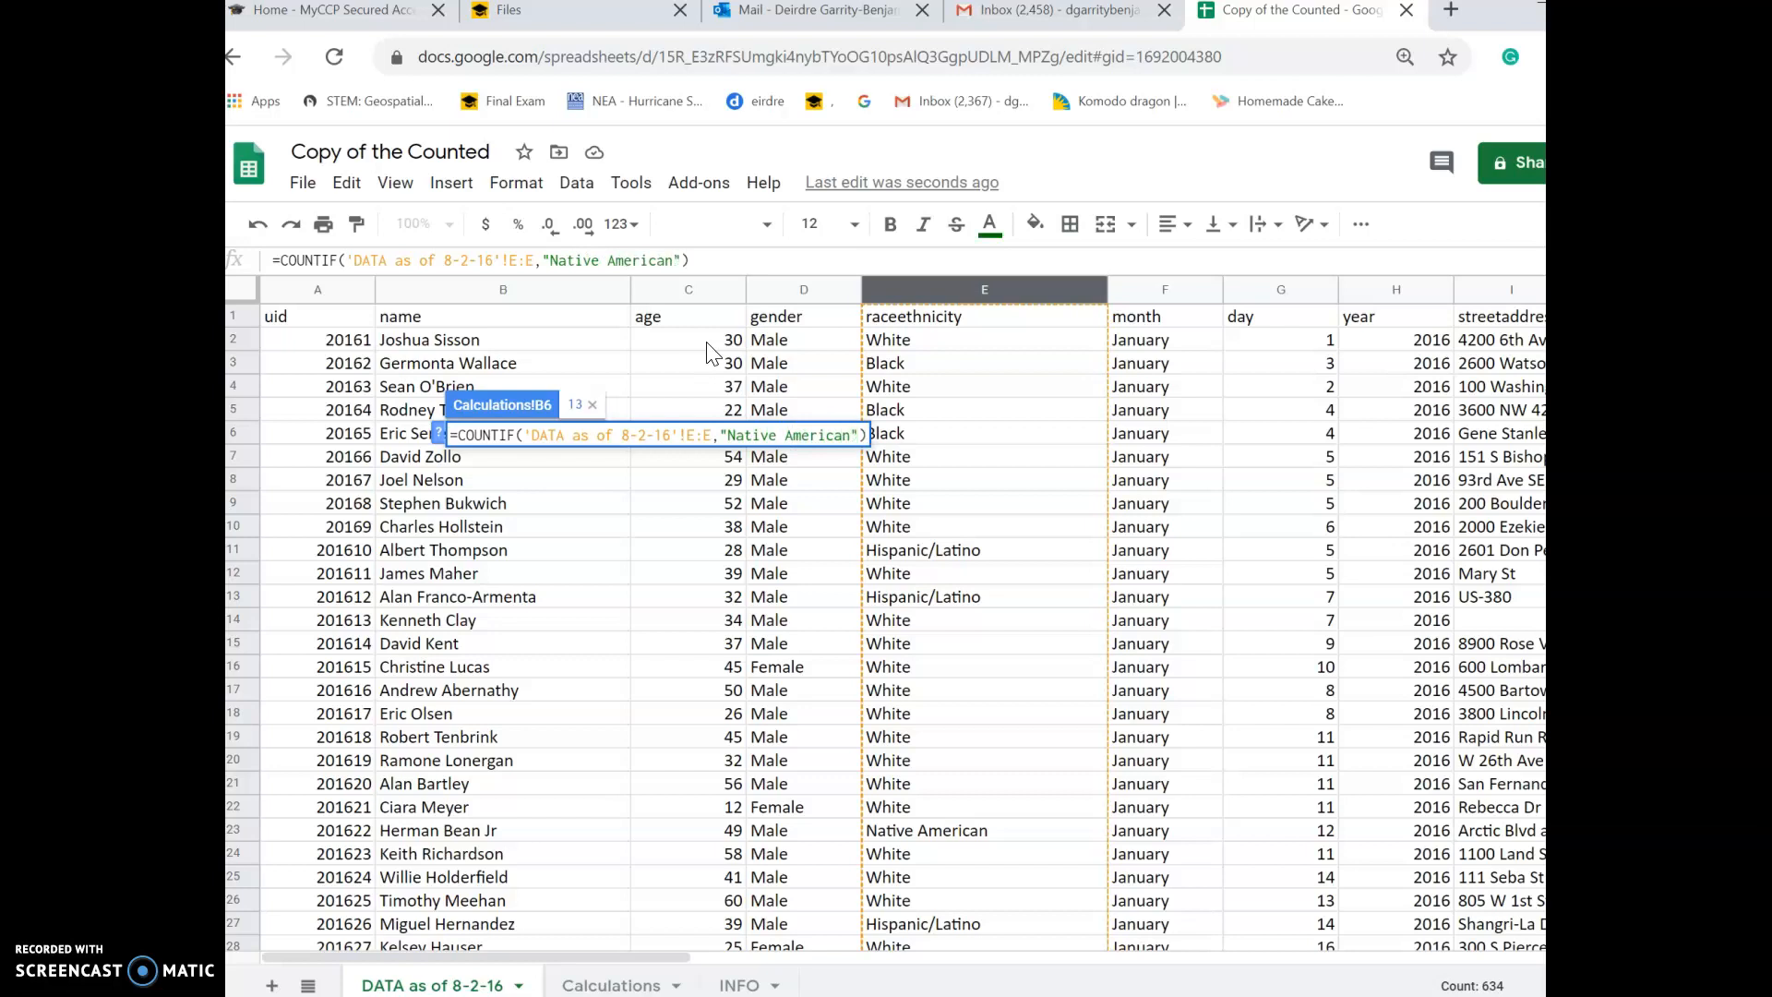
{"action": "key", "text": "Return"}
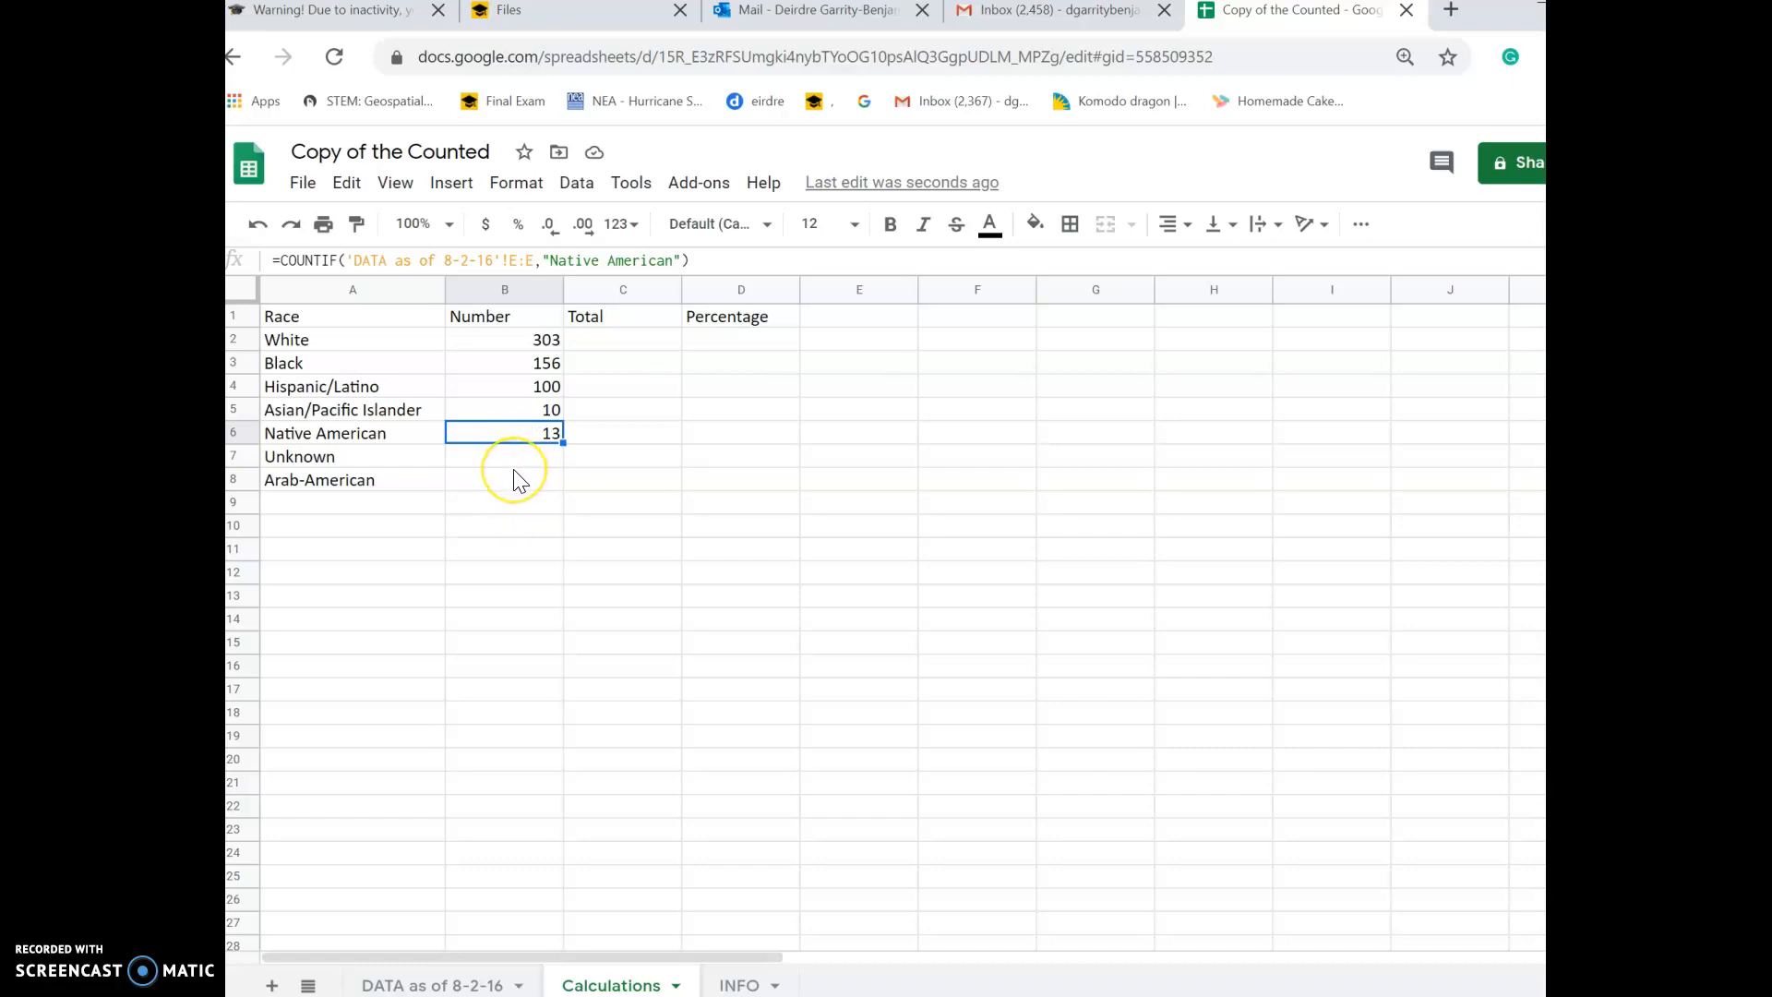
{"action": "left_click", "coordinate": [548, 387]}
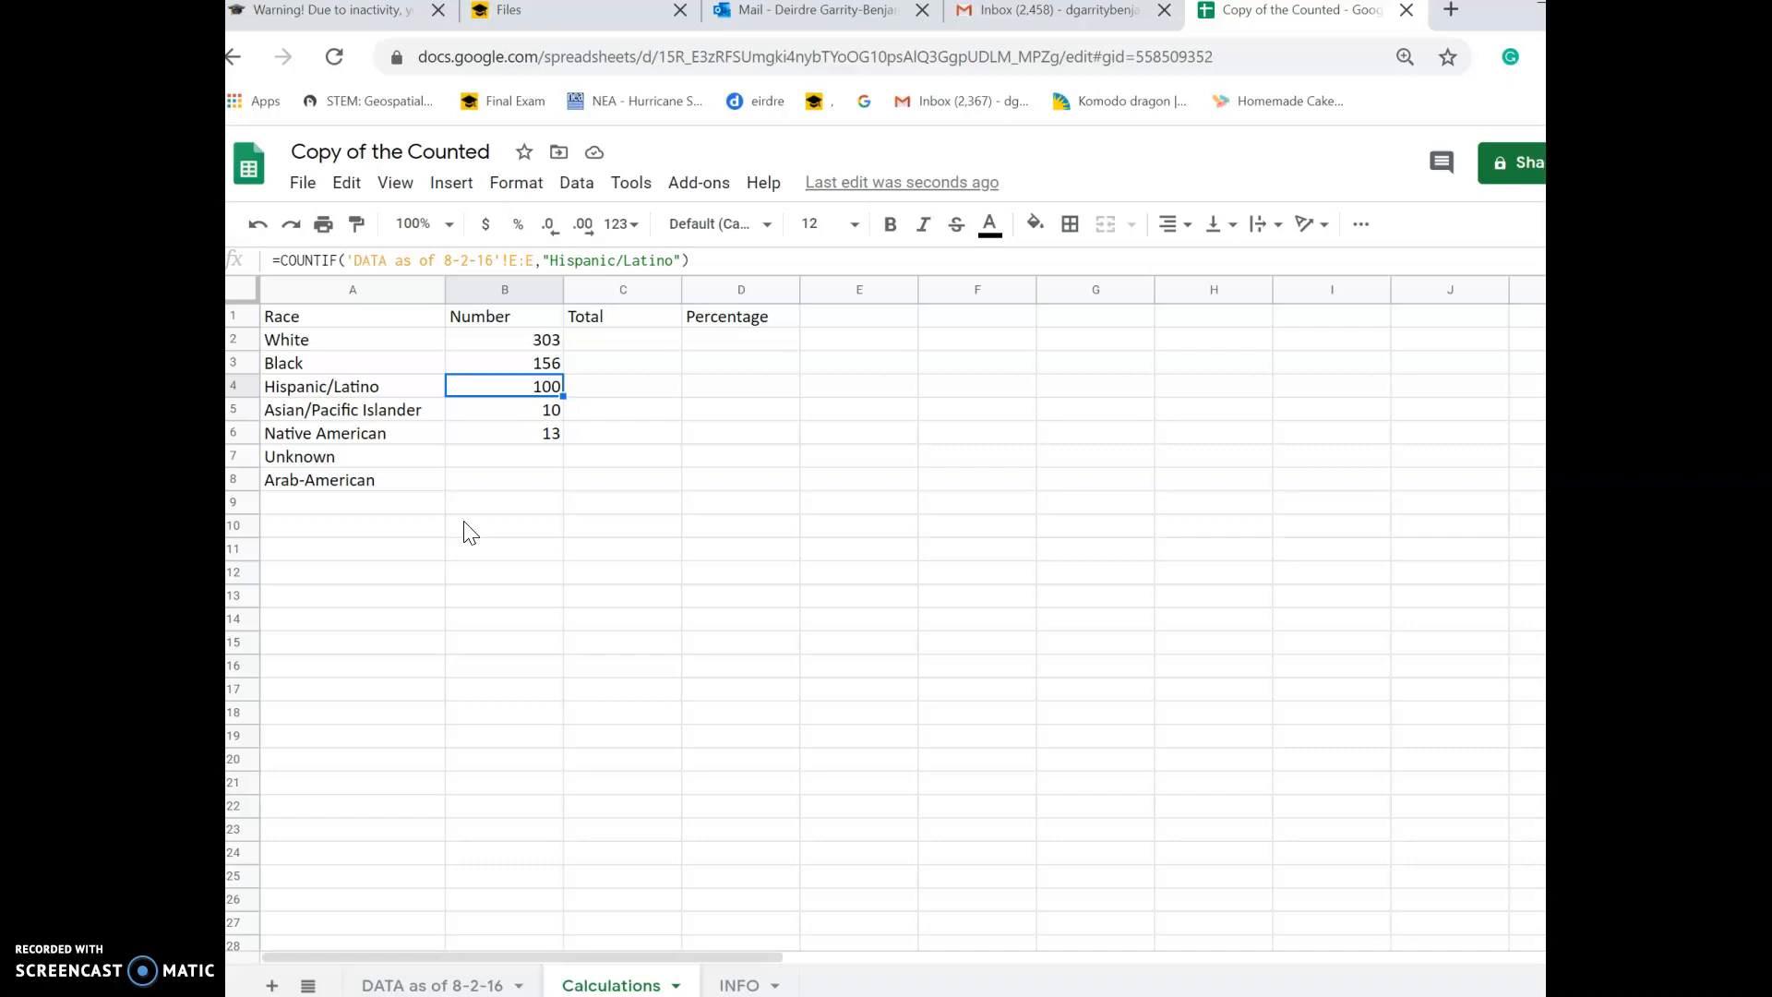
{"action": "left_click", "coordinate": [518, 458]}
{"action": "left_click", "coordinate": [526, 481]}
{"action": "left_click", "coordinate": [537, 487]}
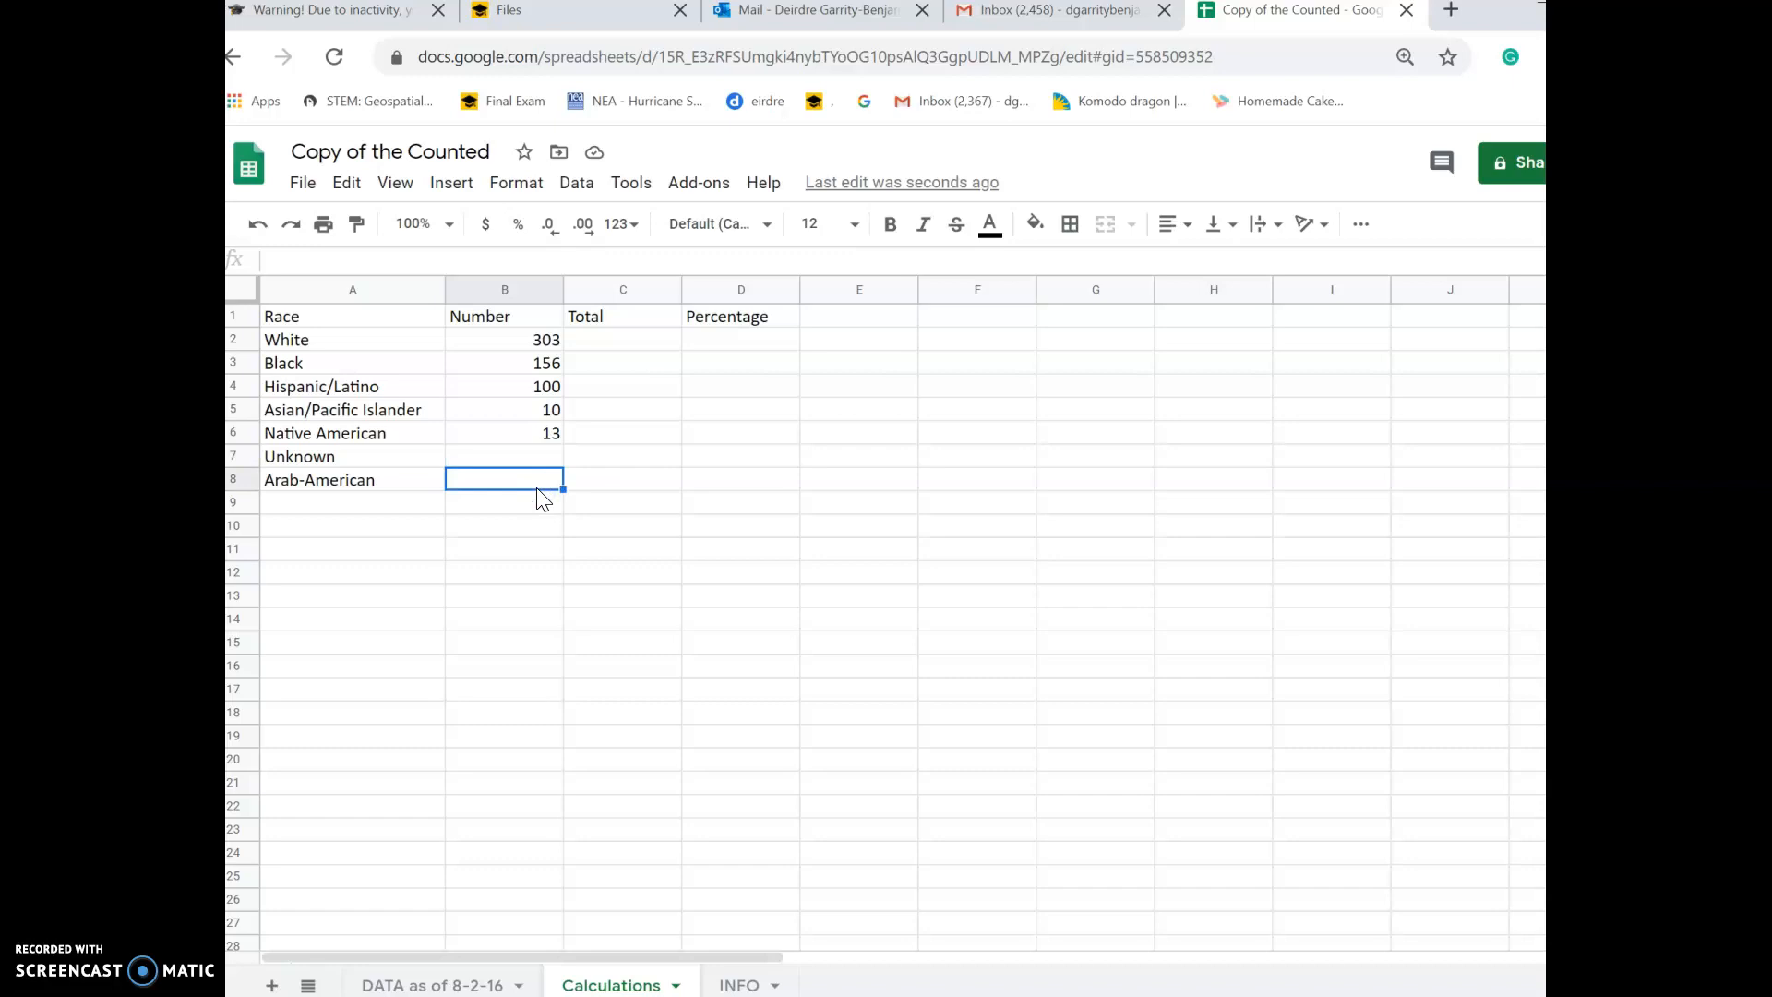